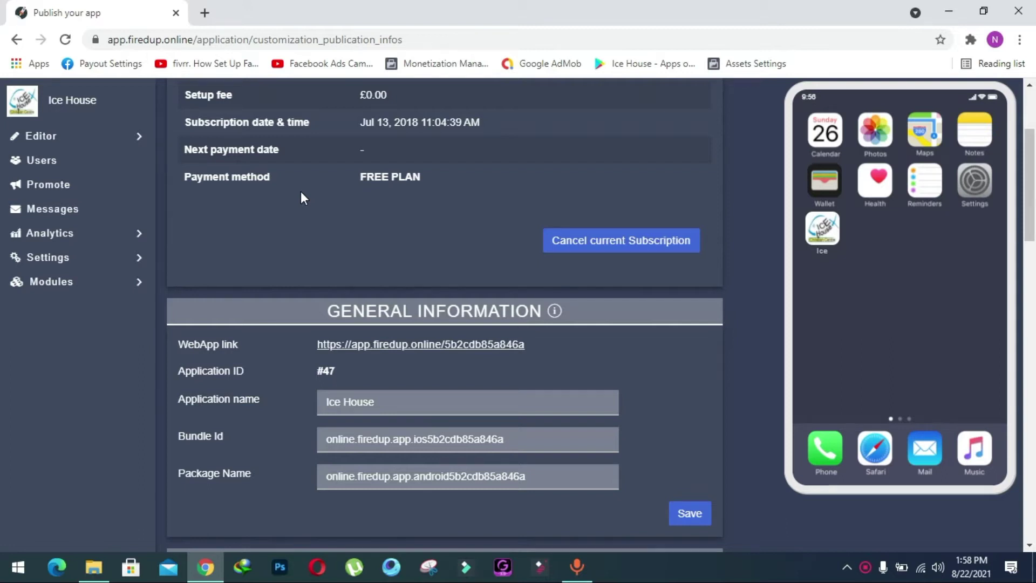
# - Open Ice House's Publication settings under Editor and scroll down to the Monetize Your App section
pyautogui.click(96, 141)
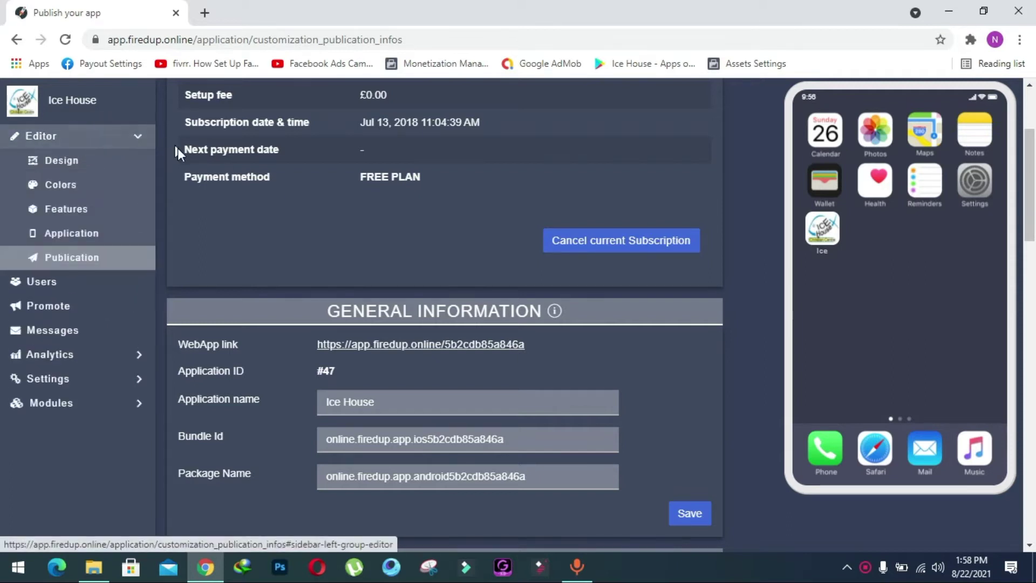
pyautogui.click(64, 264)
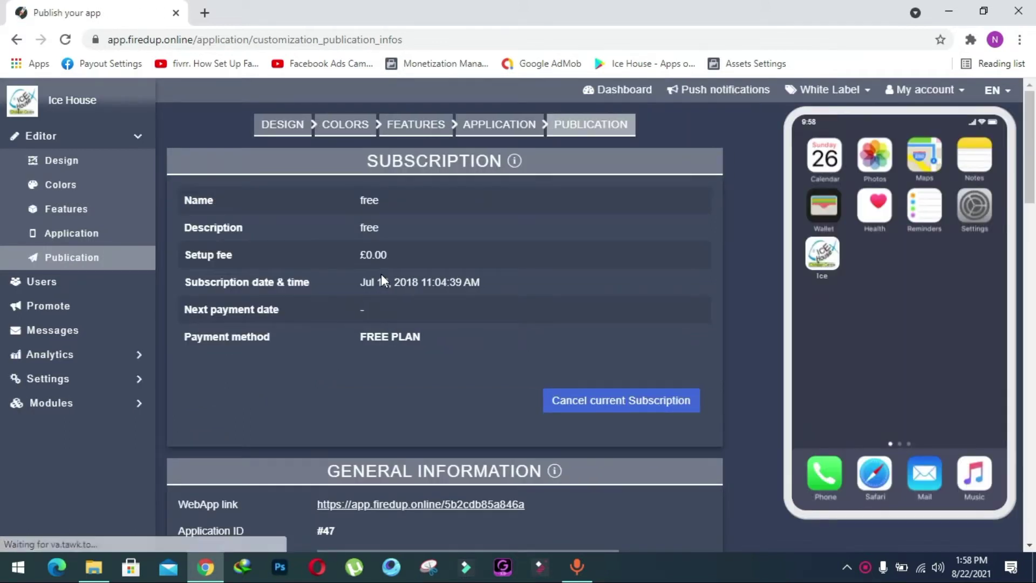
pyautogui.scroll(-2, 438, 303)
pyautogui.scroll(-5, 439, 306)
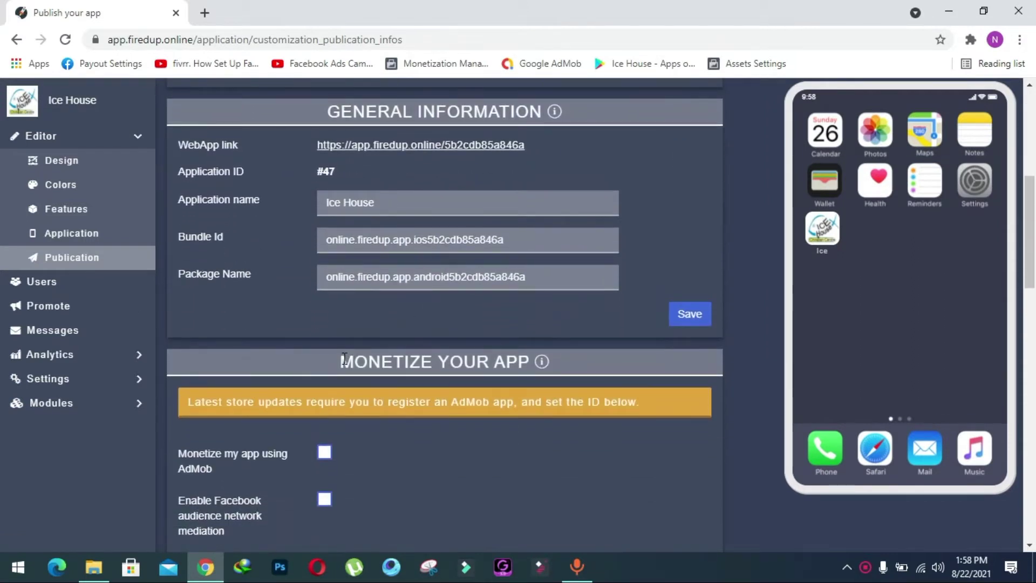
pyautogui.scroll(-1, 558, 367)
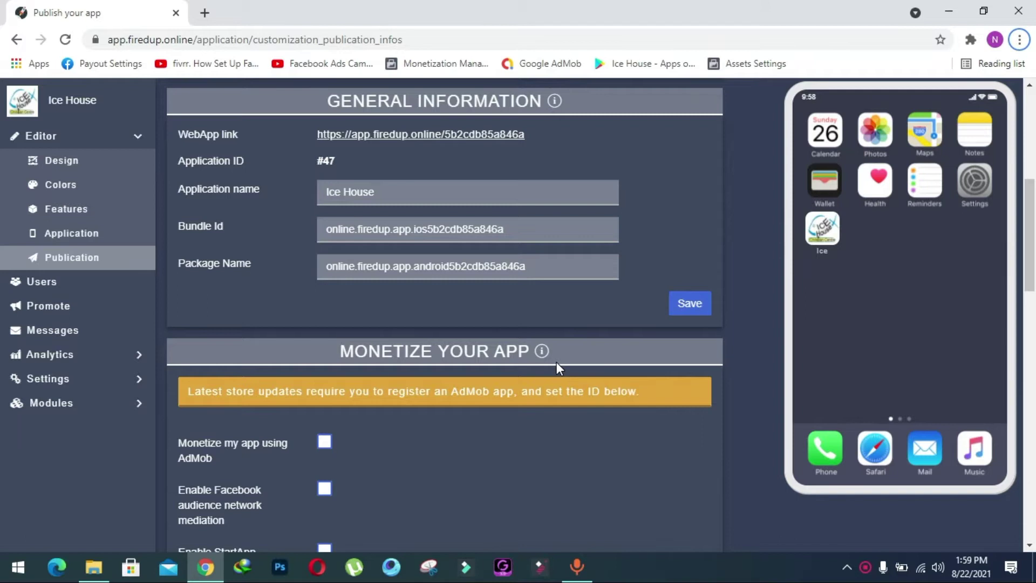
pyautogui.scroll(-3, 556, 361)
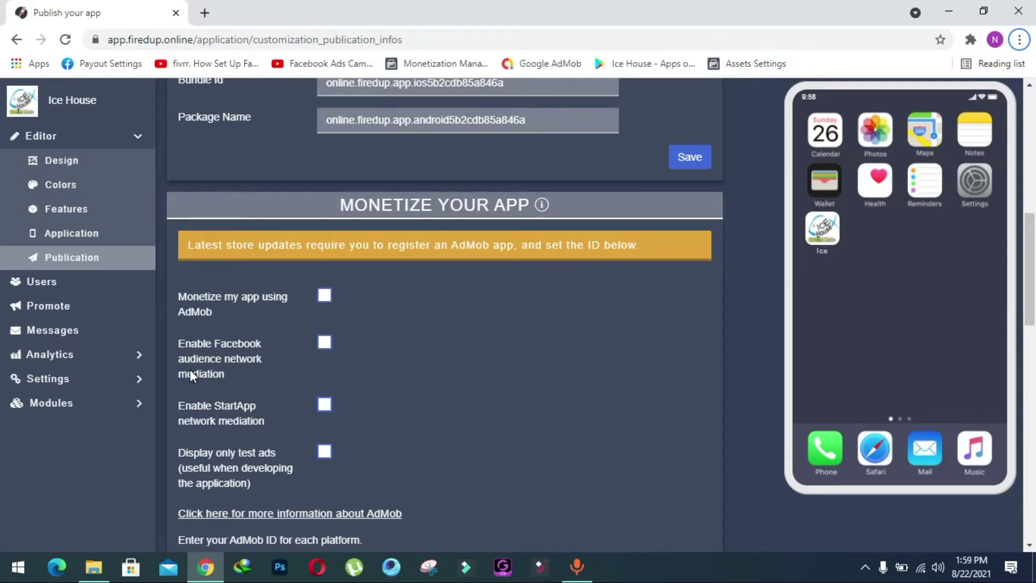
# - Enable AdMob monetization for Ice House and review the per-platform note and iOS ID fields
pyautogui.click(325, 291)
pyautogui.scroll(-3, 441, 380)
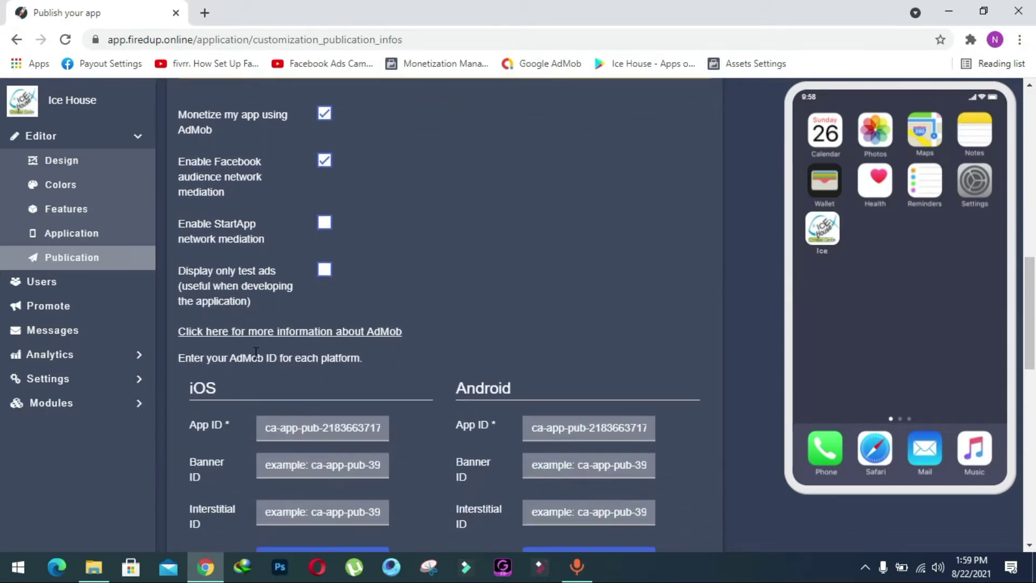
pyautogui.moveTo(231, 358); pyautogui.dragTo(360, 357)
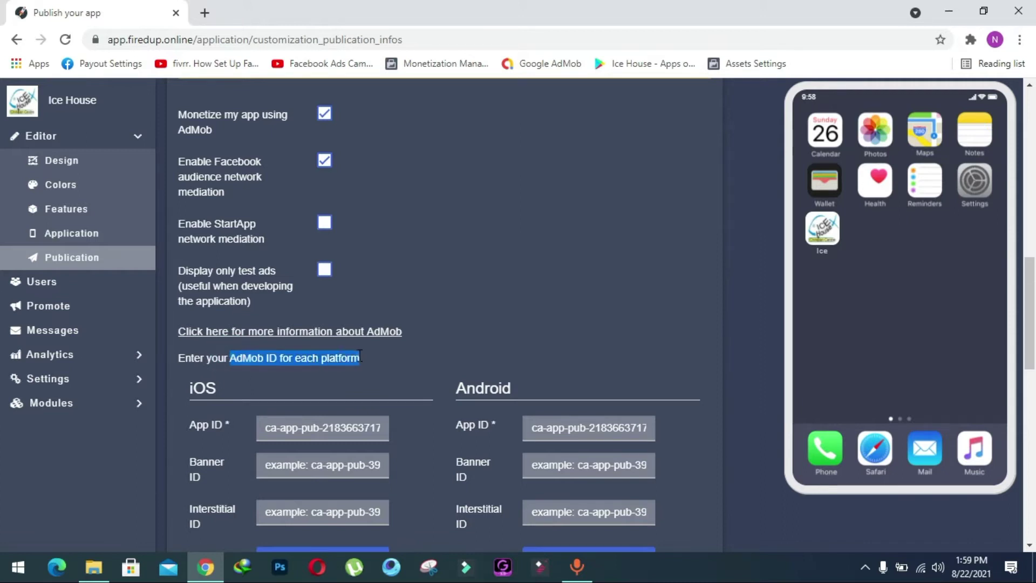
pyautogui.click(359, 358)
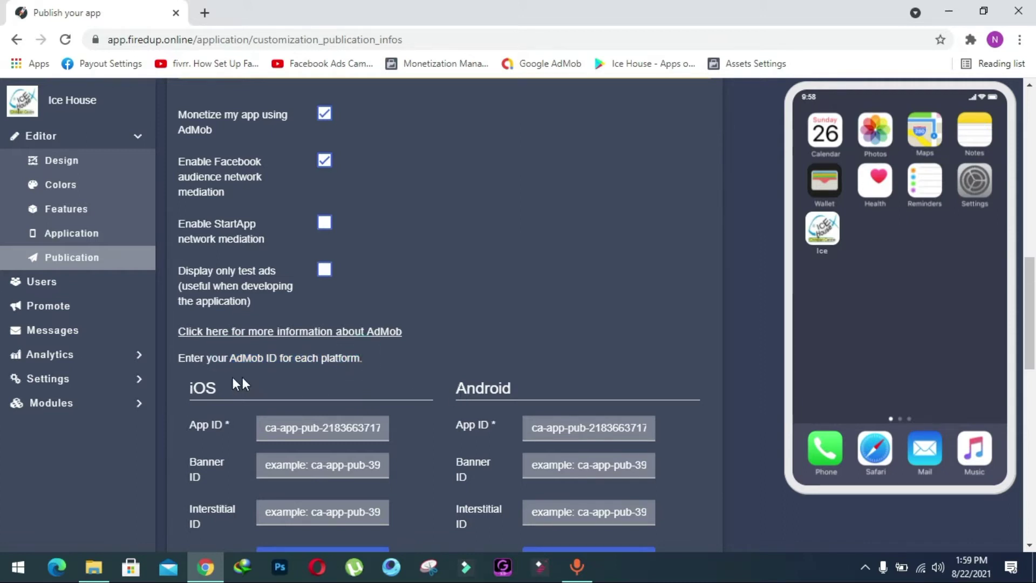
pyautogui.moveTo(188, 387); pyautogui.dragTo(221, 386)
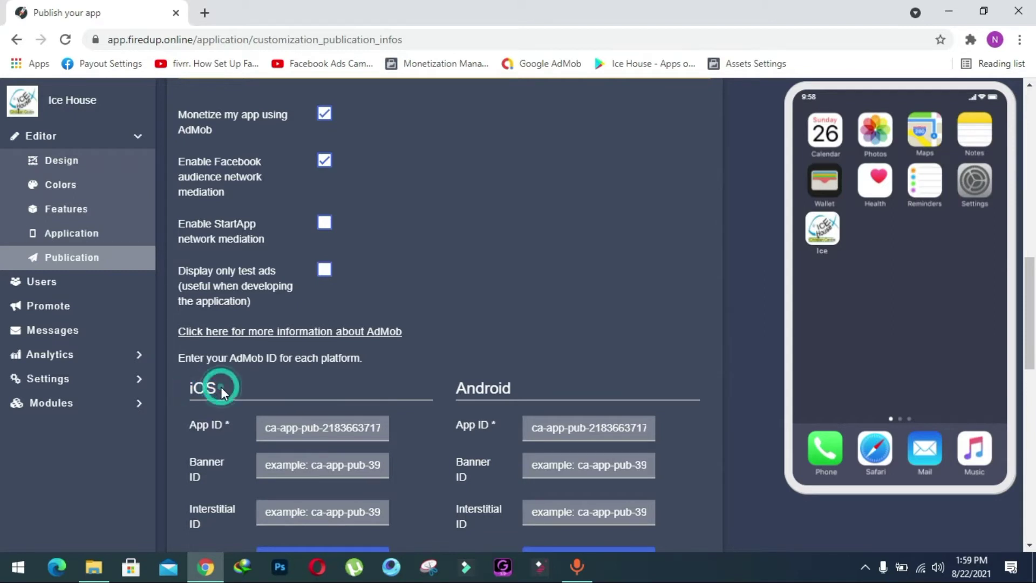
# - Review the Android banner and interstitial ID fields, then open a new browser tab
pyautogui.scroll(-1, 465, 396)
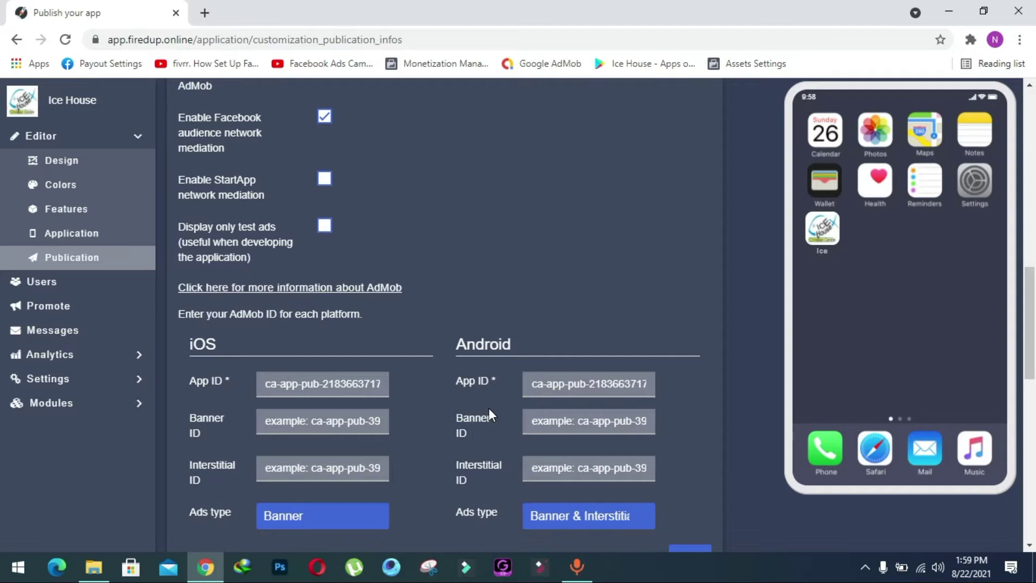
pyautogui.scroll(-1, 457, 354)
pyautogui.moveTo(457, 354); pyautogui.dragTo(453, 397)
pyautogui.click(490, 442)
pyautogui.click(453, 397)
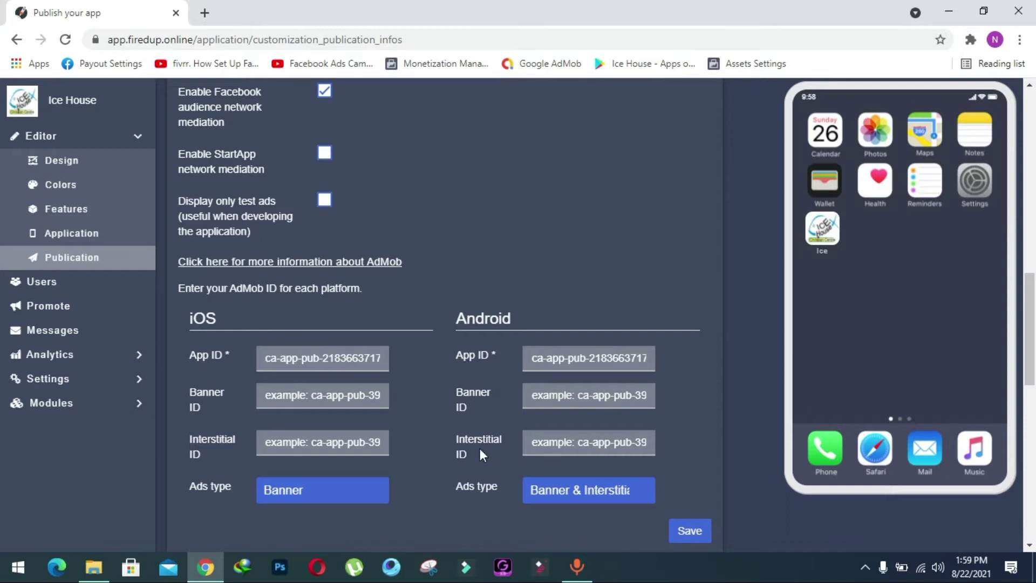
pyautogui.click(202, 13)
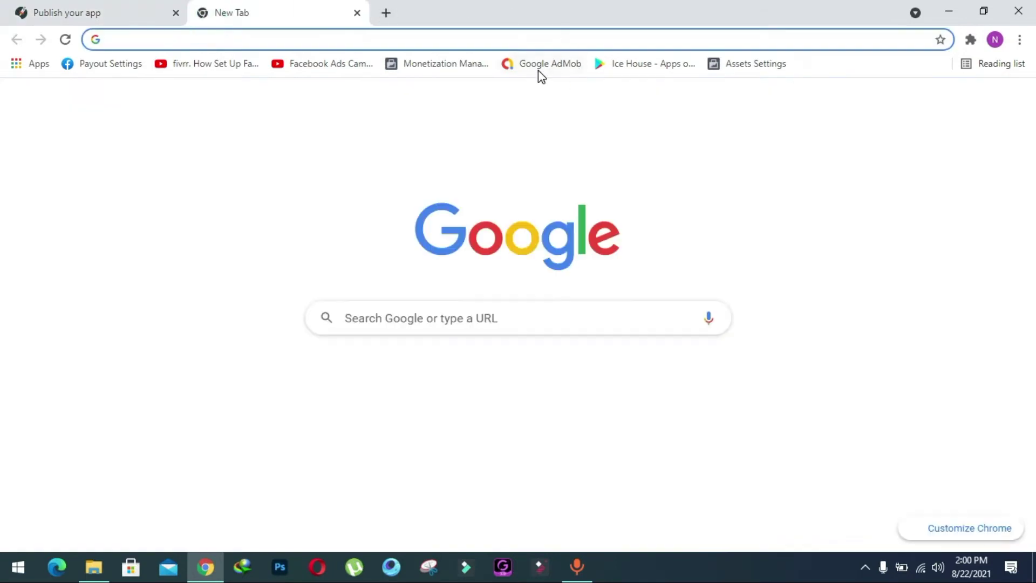
# - From the Google AdMob home page, go to Apps and choose ADD APP
pyautogui.click(538, 70)
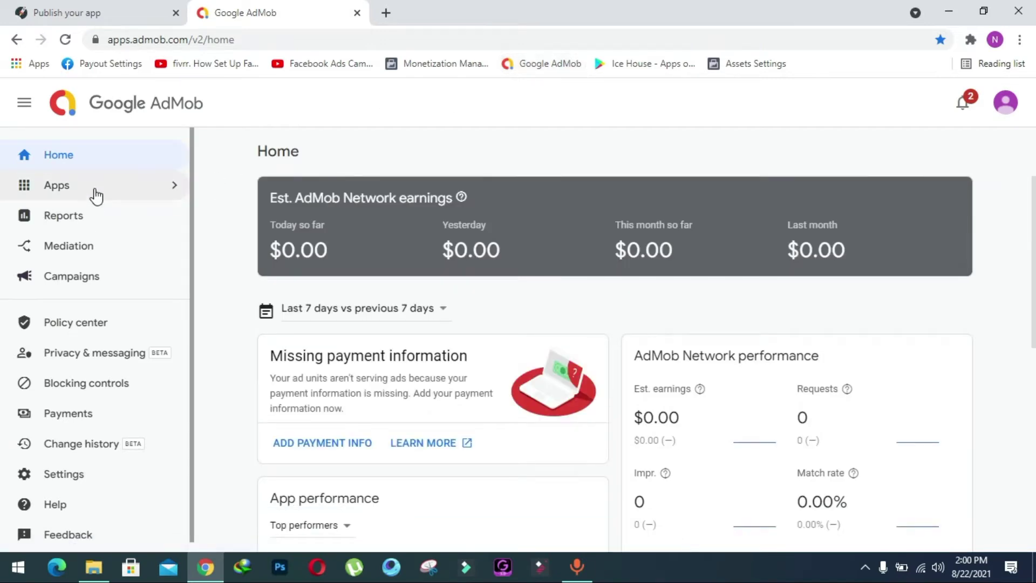
pyautogui.click(96, 195)
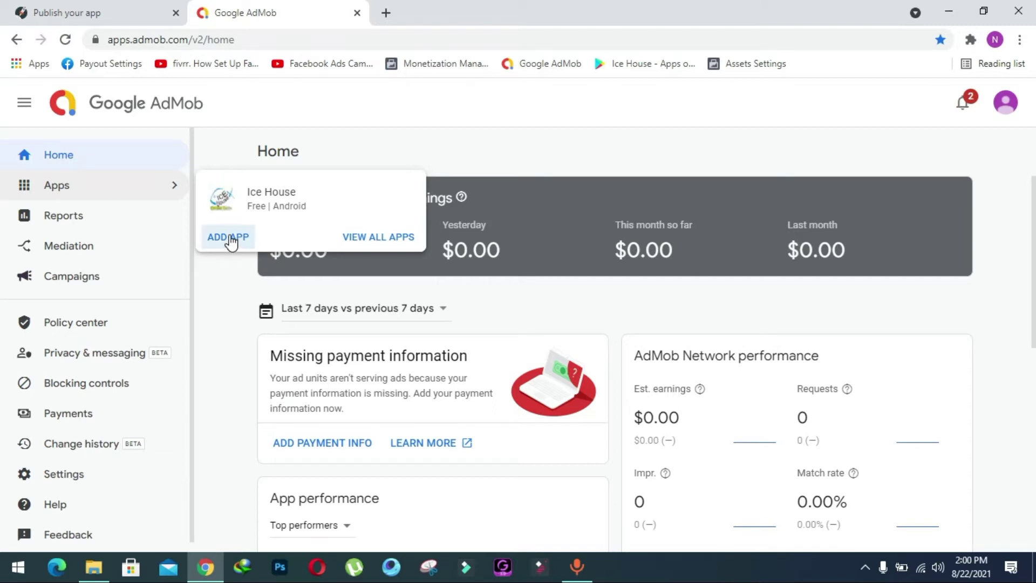
pyautogui.click(230, 237)
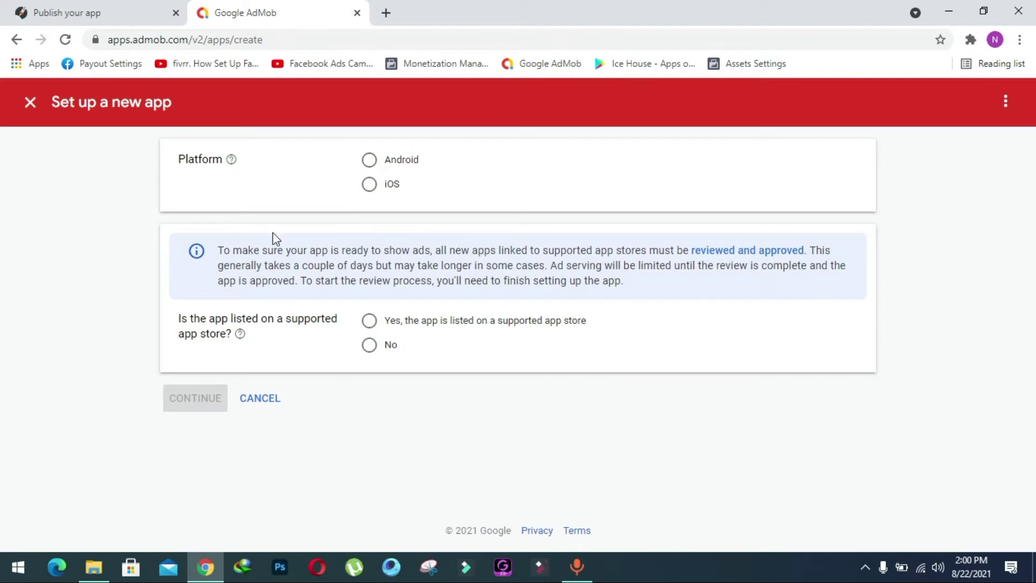
# - Set the platform to Android, confirm the app is listed on a supported store, and continue
pyautogui.moveTo(177, 157); pyautogui.dragTo(223, 163)
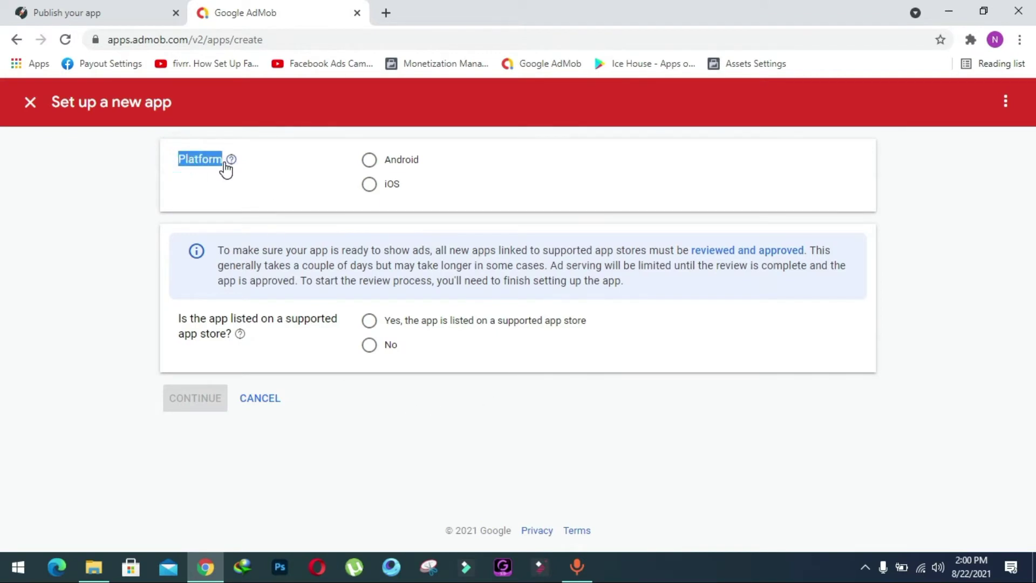
pyautogui.click(85, 204)
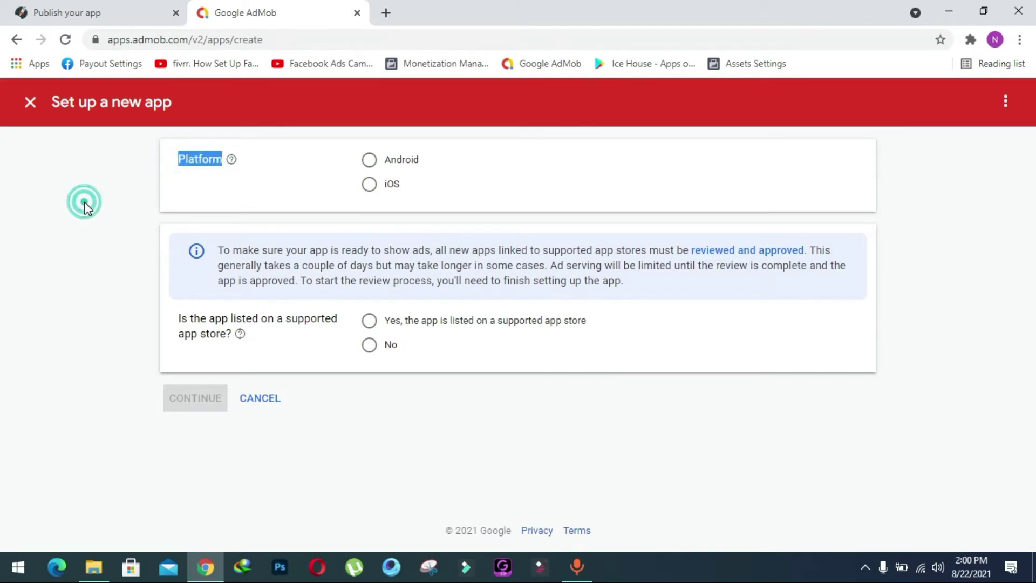
pyautogui.click(370, 160)
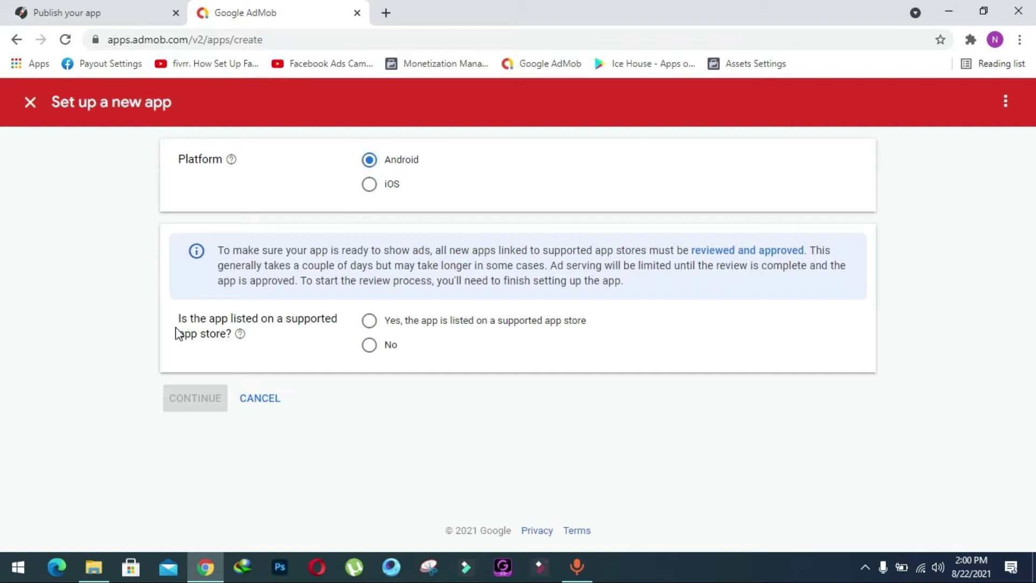
pyautogui.click(369, 324)
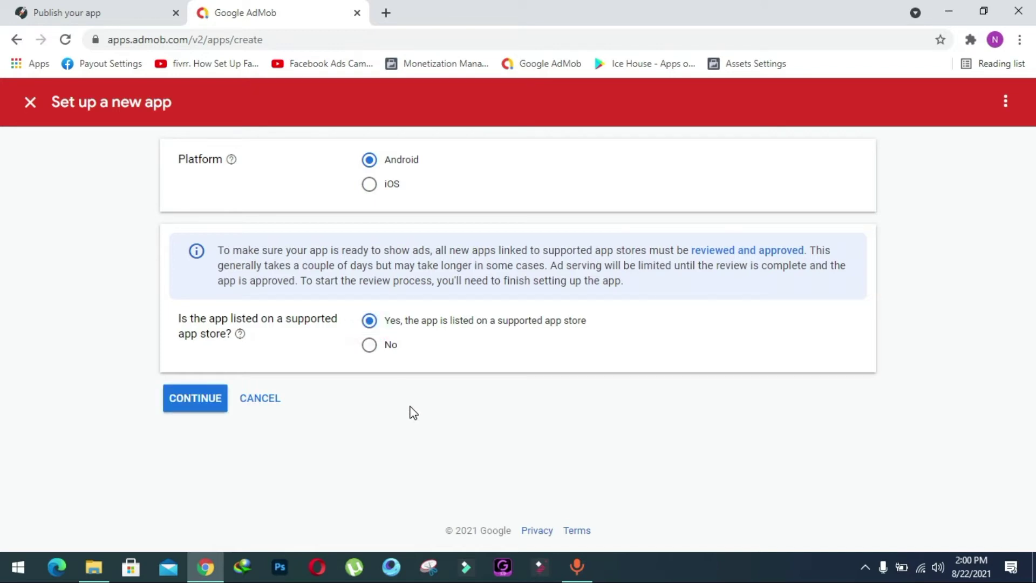
pyautogui.click(370, 185)
pyautogui.click(370, 160)
pyautogui.click(195, 399)
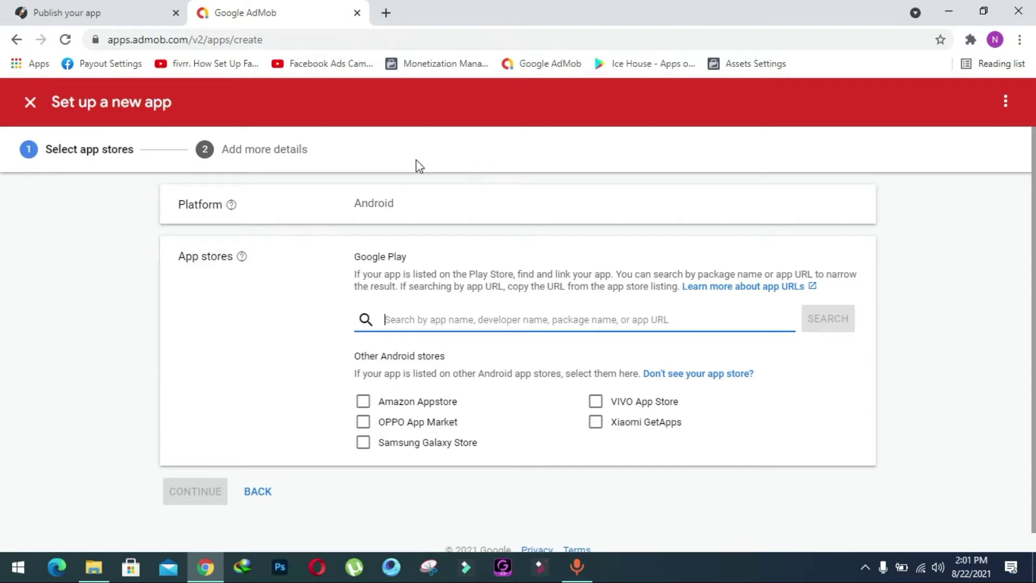
# - Copy the web address of the Ice House Play Store listing from a new tab
pyautogui.click(385, 12)
pyautogui.click(648, 64)
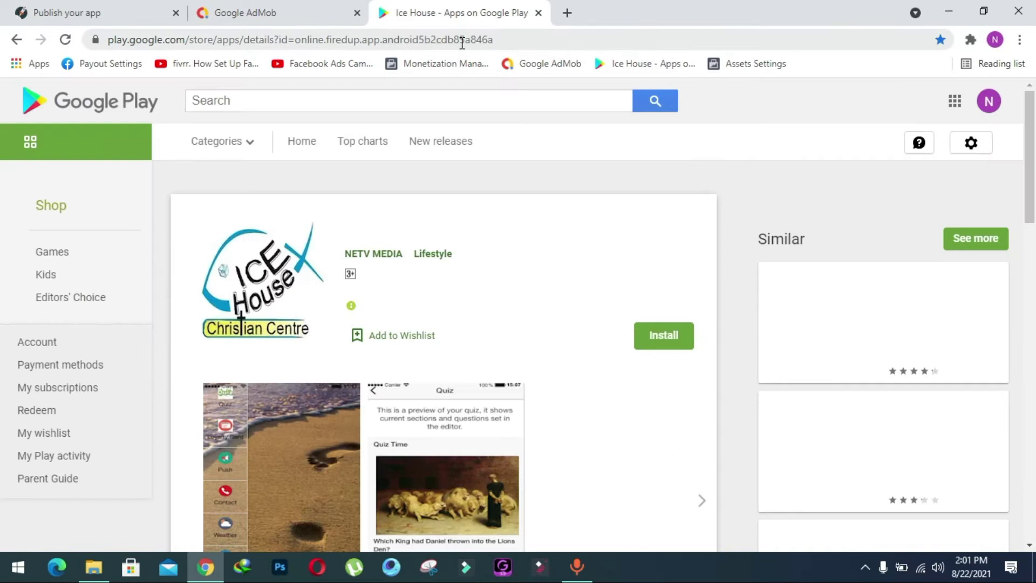
pyautogui.click(460, 39)
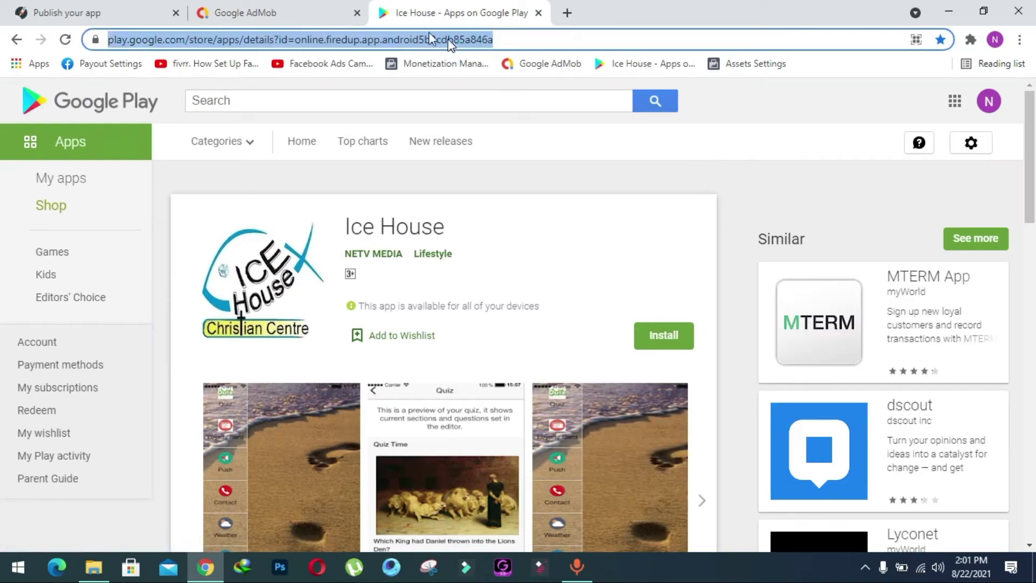
pyautogui.click(303, 9)
# - Search Google Play in AdMob for the pasted link, find Ice House already added, and close setup
pyautogui.click(416, 319)
pyautogui.hotkey('ctrl', 'v')
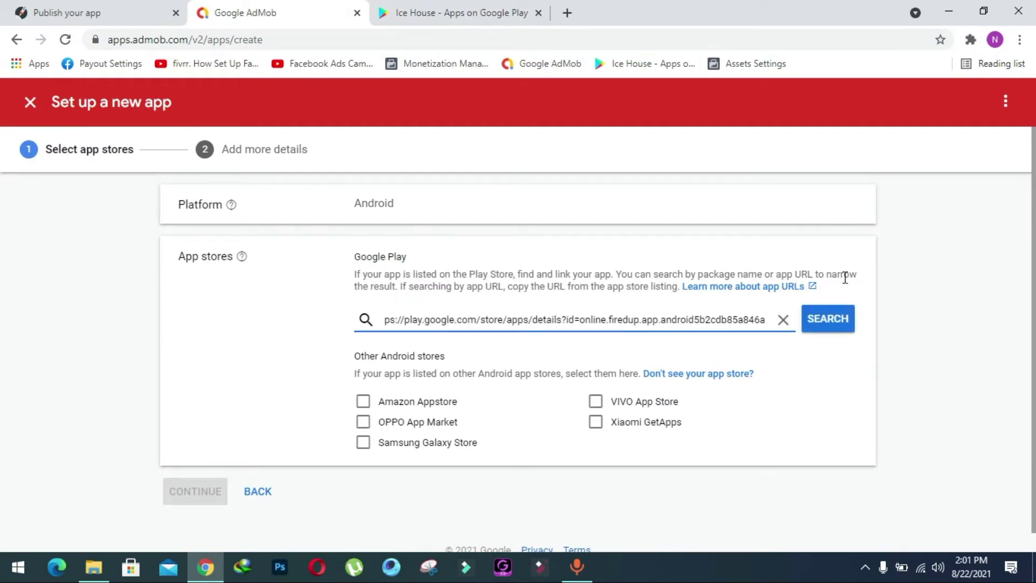
pyautogui.click(846, 329)
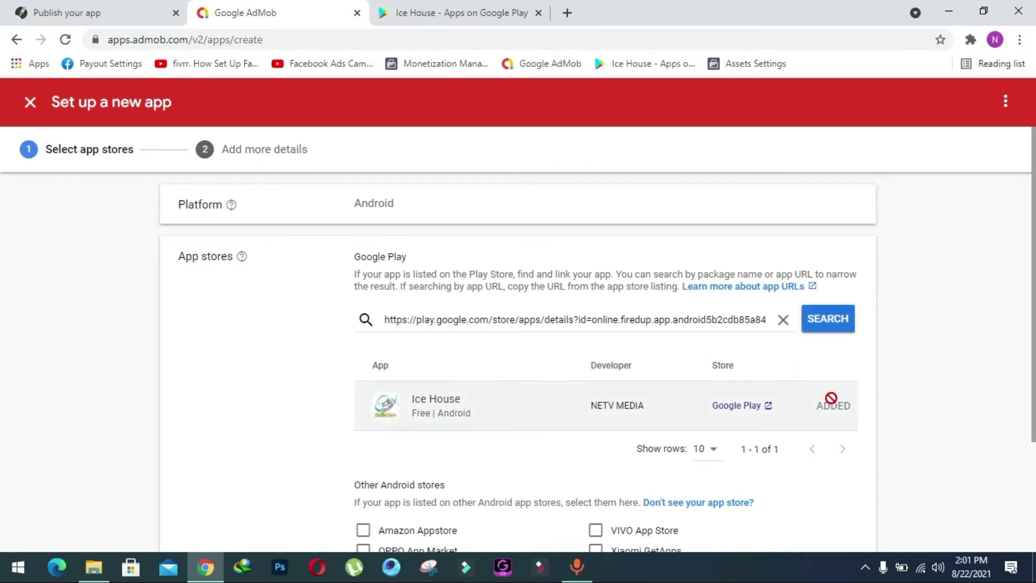
pyautogui.scroll(-1, 831, 397)
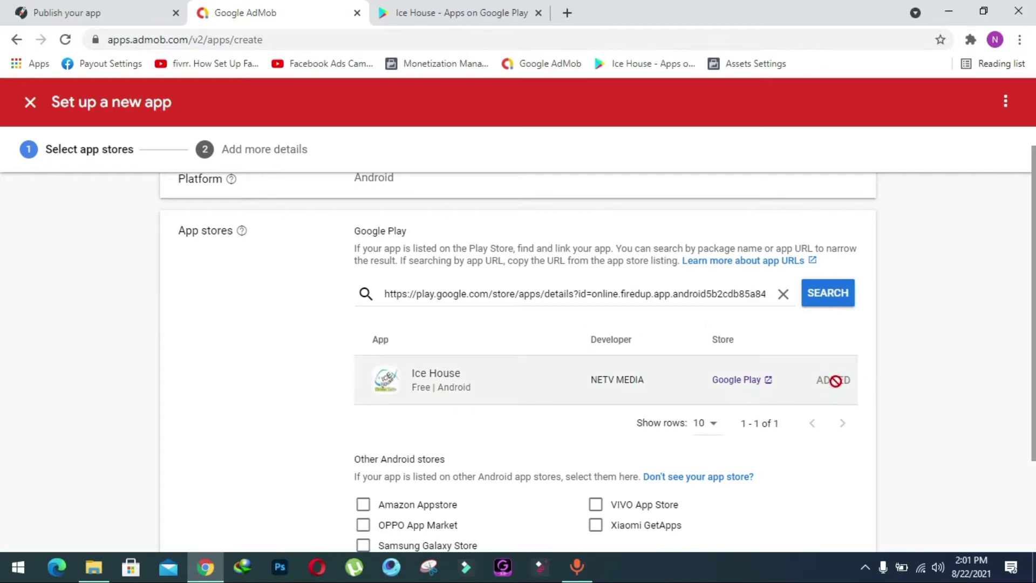
pyautogui.scroll(-2, 876, 394)
pyautogui.scroll(-1, 875, 394)
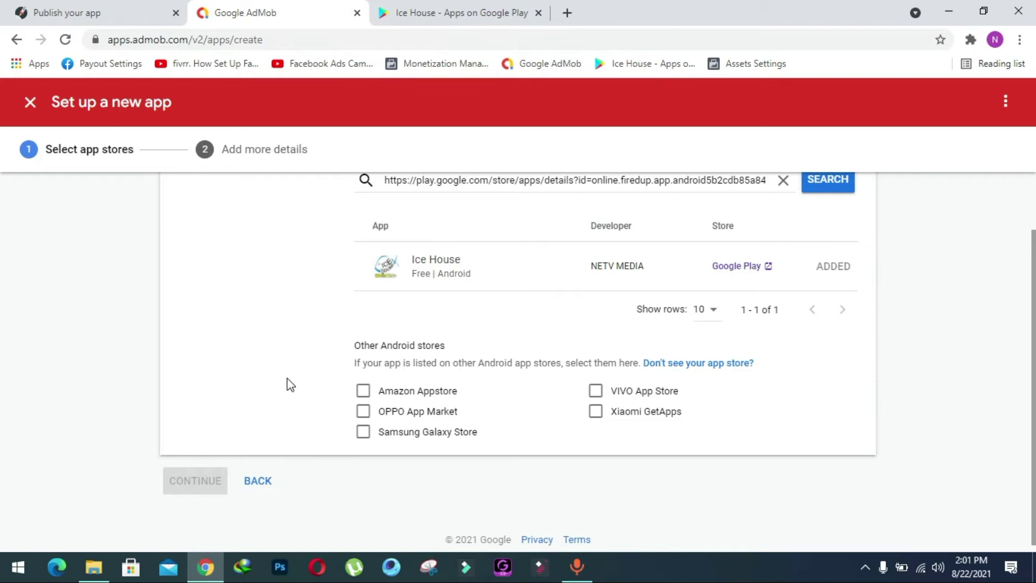
pyautogui.scroll(3, 290, 385)
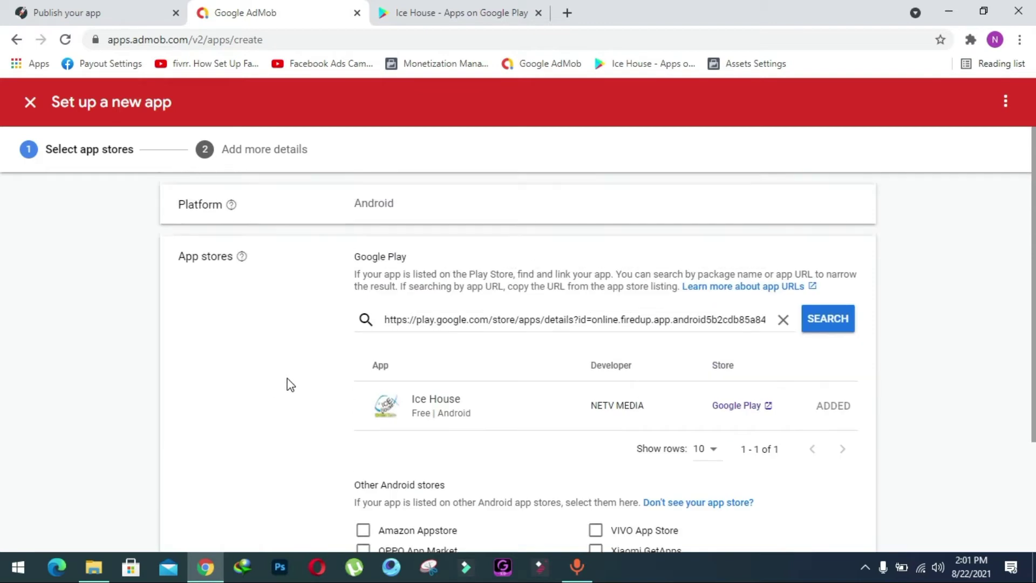
pyautogui.click(28, 103)
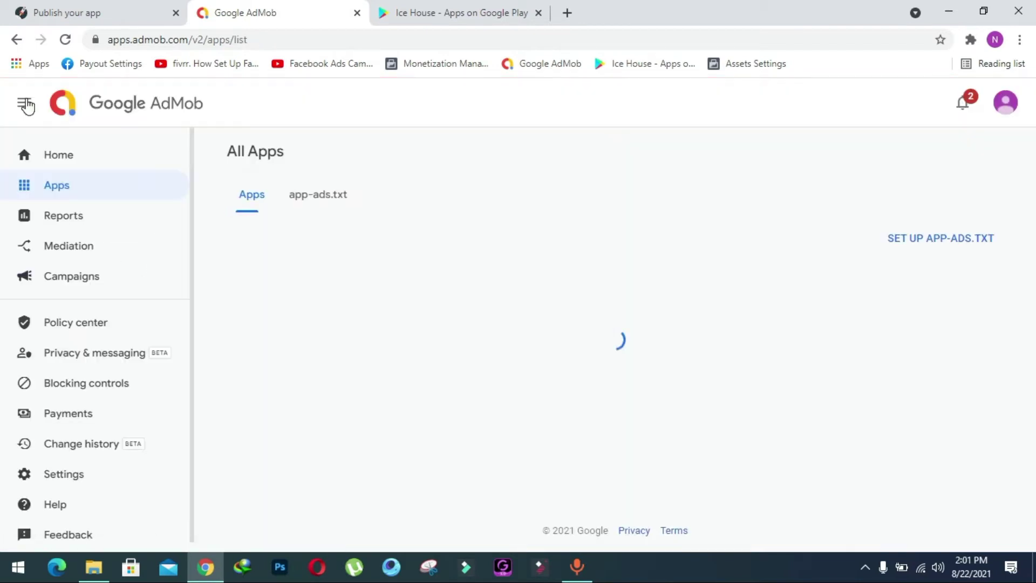
# - Open the Ice House app's empty Ad units page in AdMob and start creating an ad unit
pyautogui.click(153, 191)
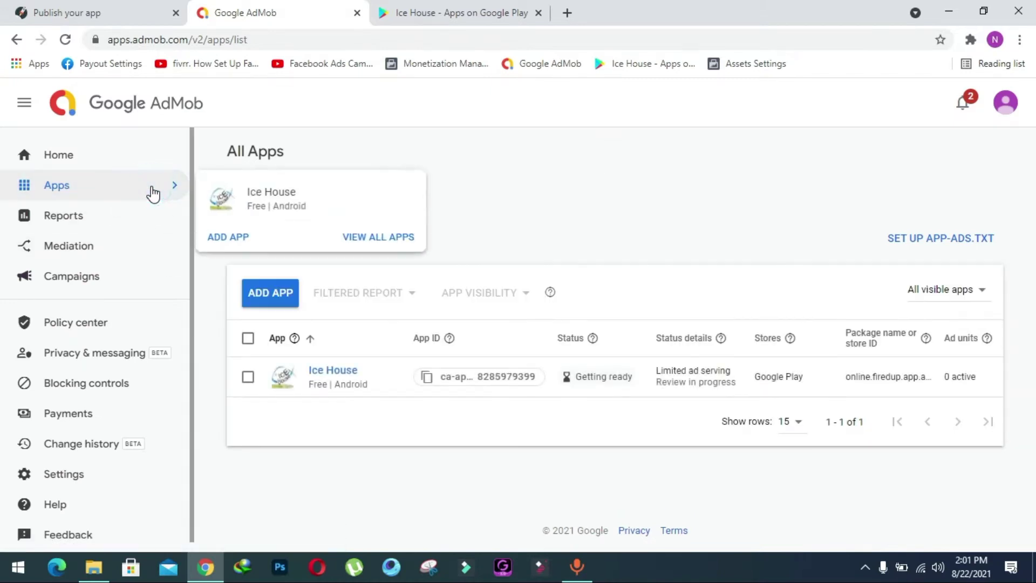
pyautogui.click(287, 204)
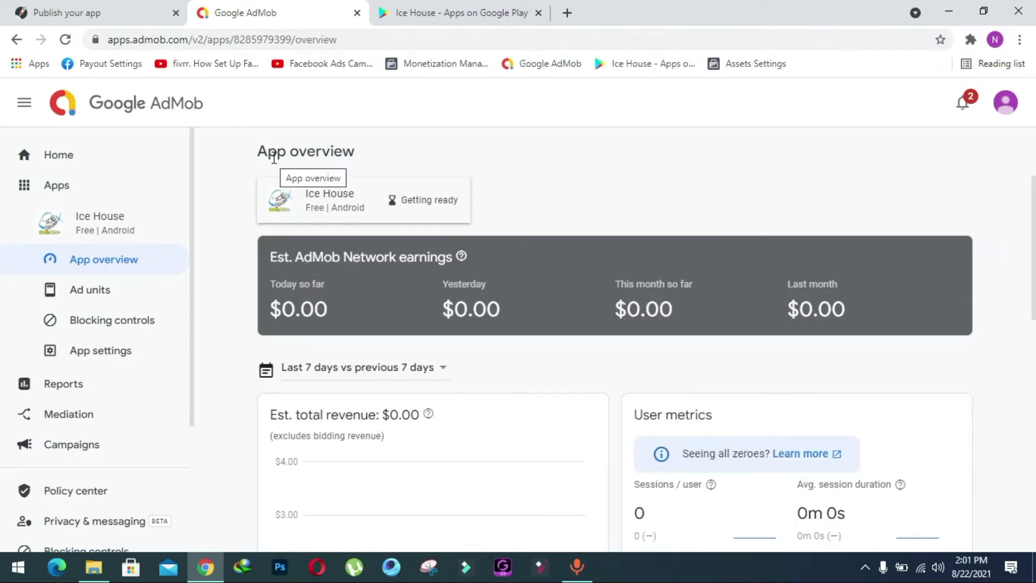
pyautogui.scroll(-2, 203, 289)
pyautogui.click(141, 294)
pyautogui.click(102, 12)
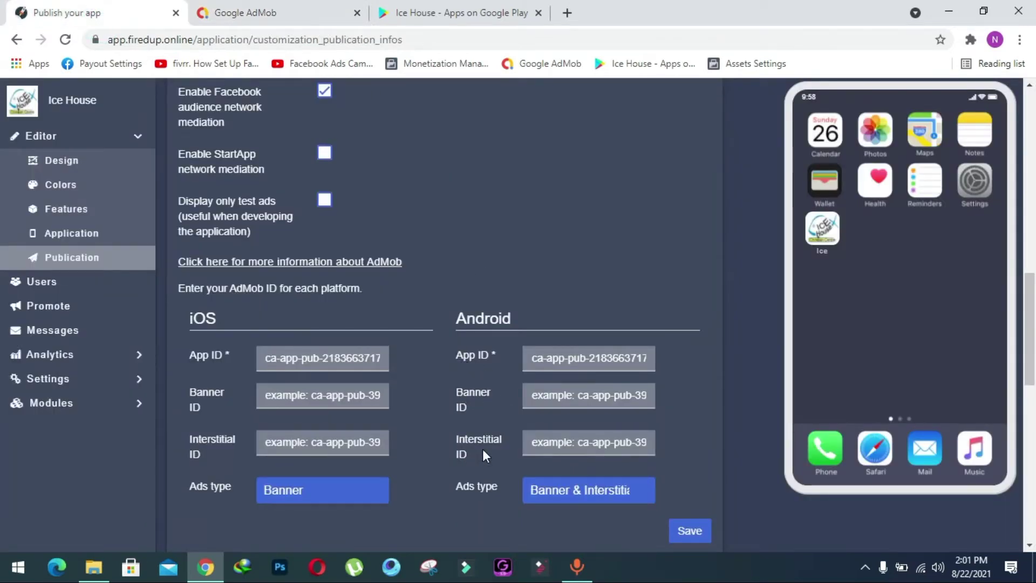
pyautogui.click(281, 10)
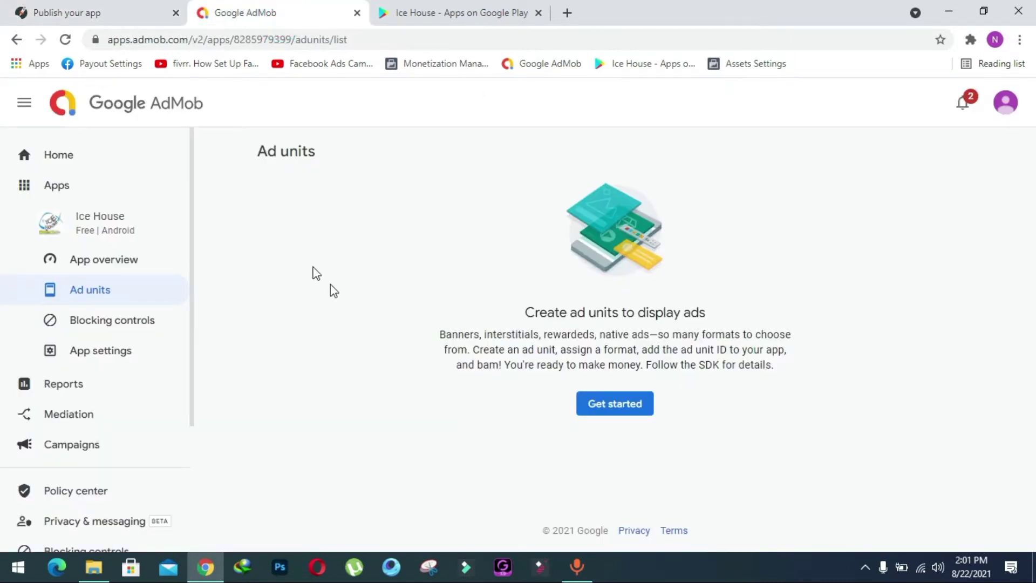
pyautogui.moveTo(259, 153); pyautogui.dragTo(351, 153)
pyautogui.click(351, 153)
pyautogui.click(640, 409)
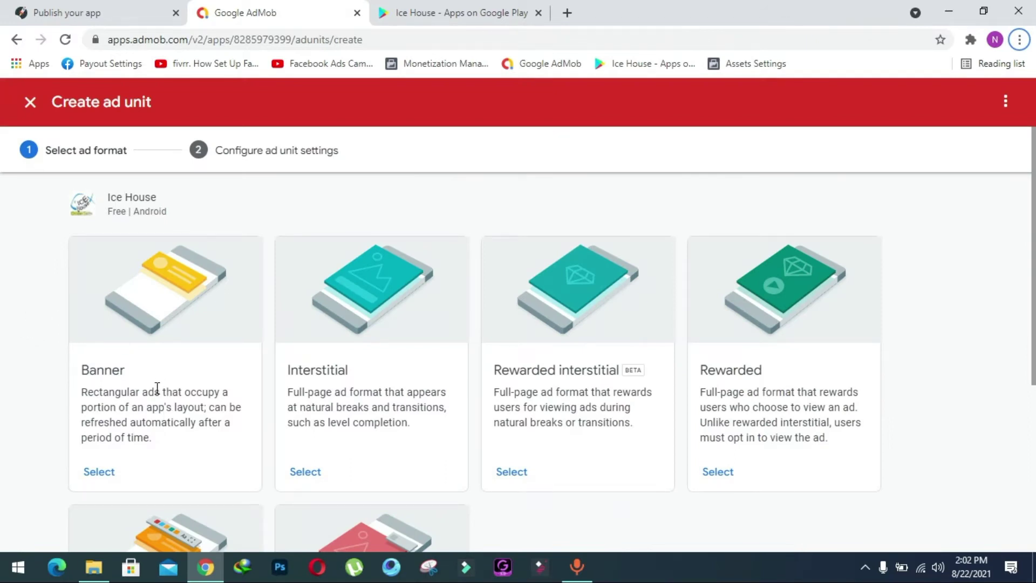
# - Create a Banner ad unit named 'banner' for Ice House
pyautogui.click(100, 472)
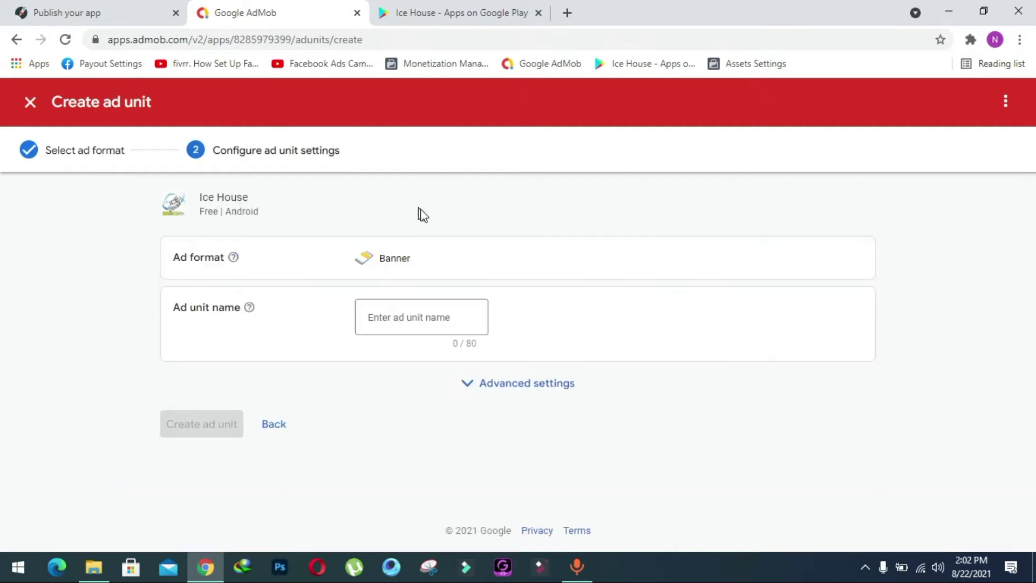
pyautogui.click(389, 317)
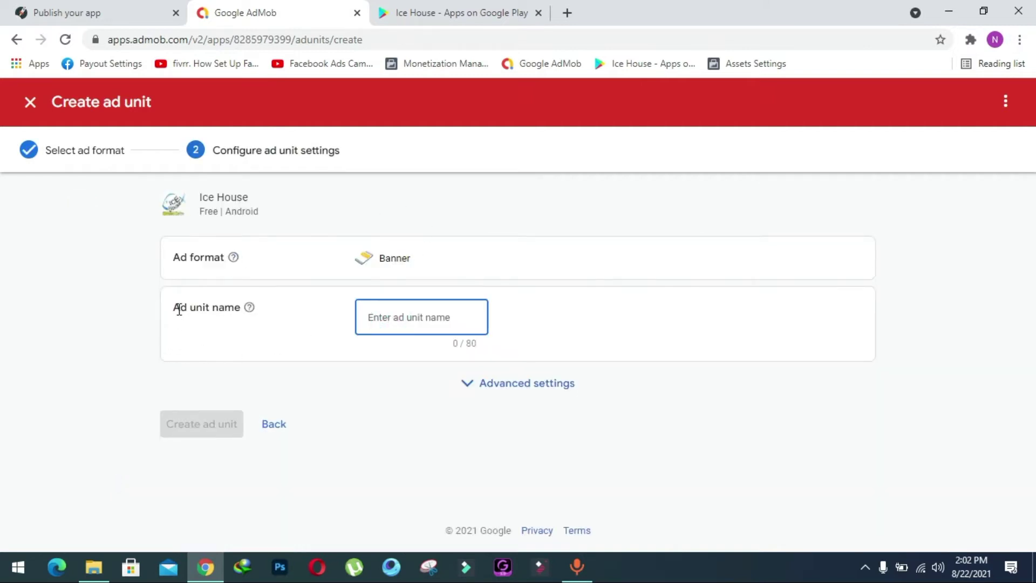
pyautogui.moveTo(179, 308); pyautogui.dragTo(225, 309)
pyautogui.click(225, 309)
pyautogui.click(398, 313)
pyautogui.write('banner')
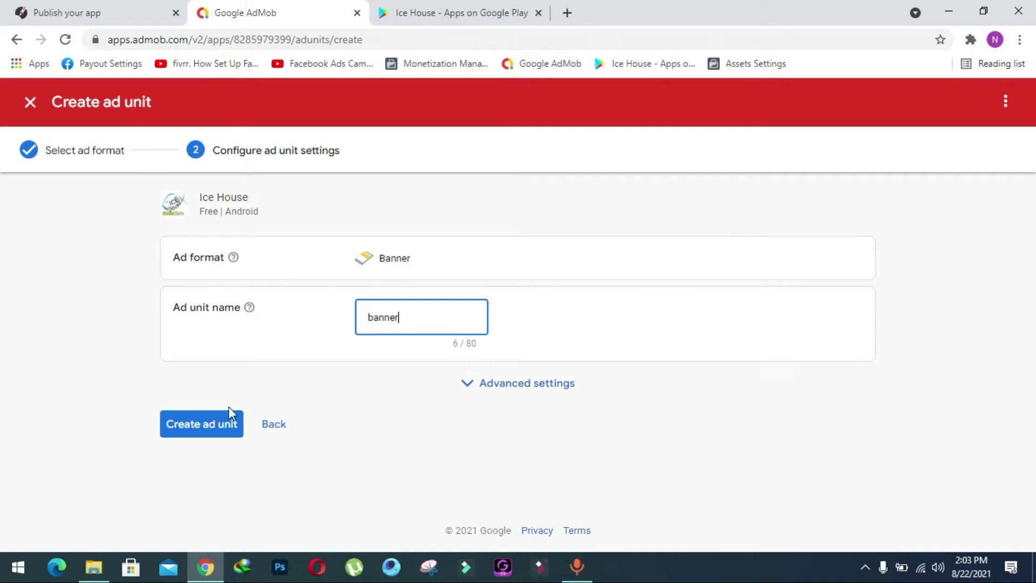
pyautogui.click(205, 432)
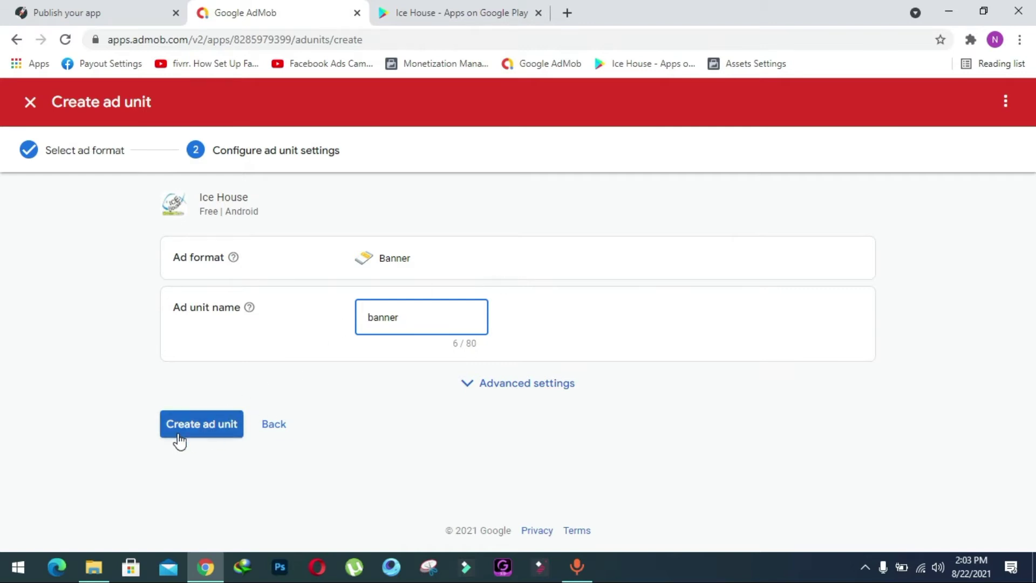
pyautogui.click(178, 435)
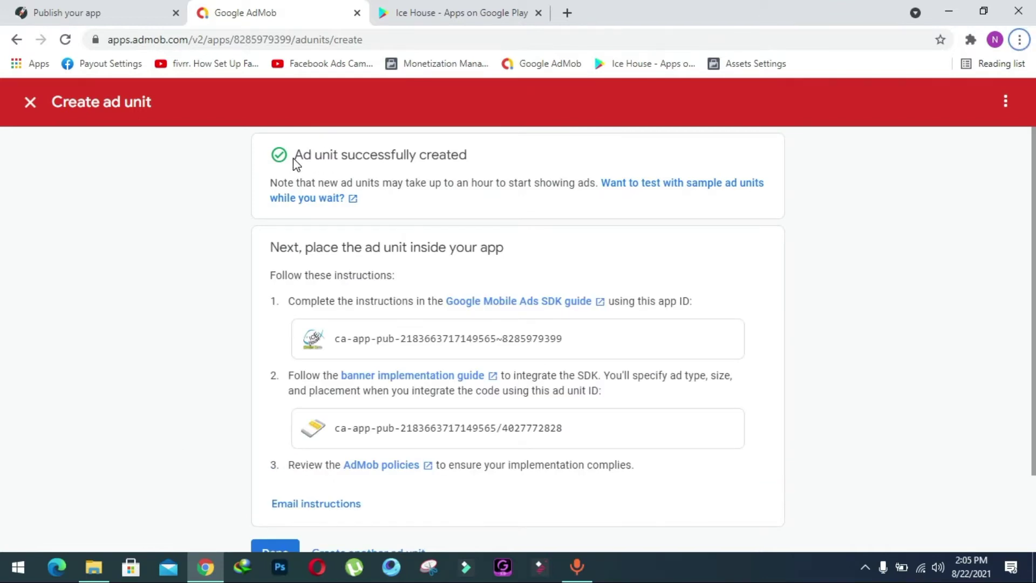
# - Copy the AdMob app ID and paste it into FiredUp's Android App ID field
pyautogui.moveTo(294, 157); pyautogui.dragTo(417, 155)
pyautogui.click(418, 150)
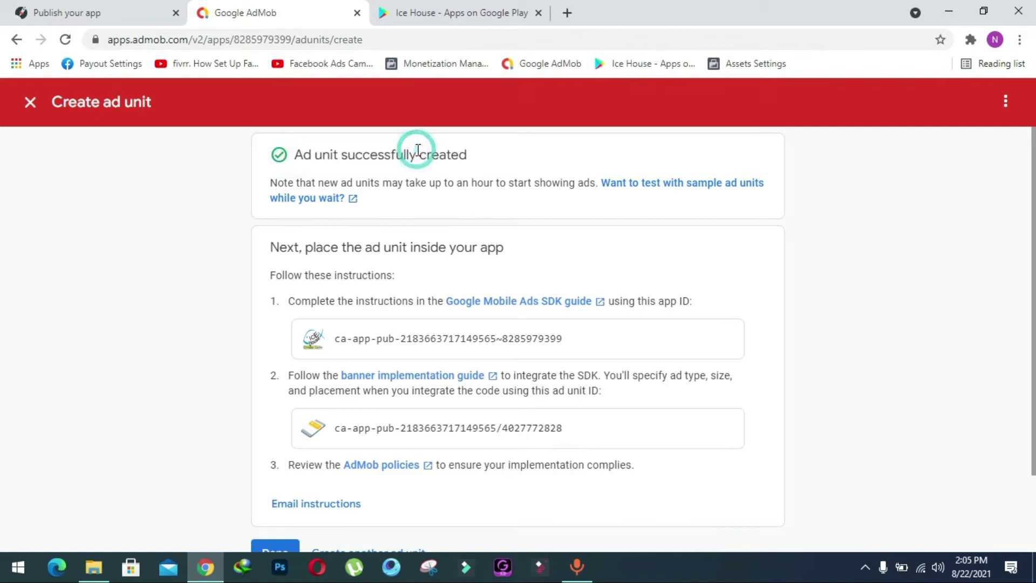
pyautogui.moveTo(664, 298); pyautogui.dragTo(694, 299)
pyautogui.click(693, 299)
pyautogui.moveTo(347, 435); pyautogui.dragTo(533, 435)
pyautogui.click(532, 435)
pyautogui.moveTo(568, 338); pyautogui.dragTo(337, 345)
pyautogui.hotkey('ctrl', 'c')
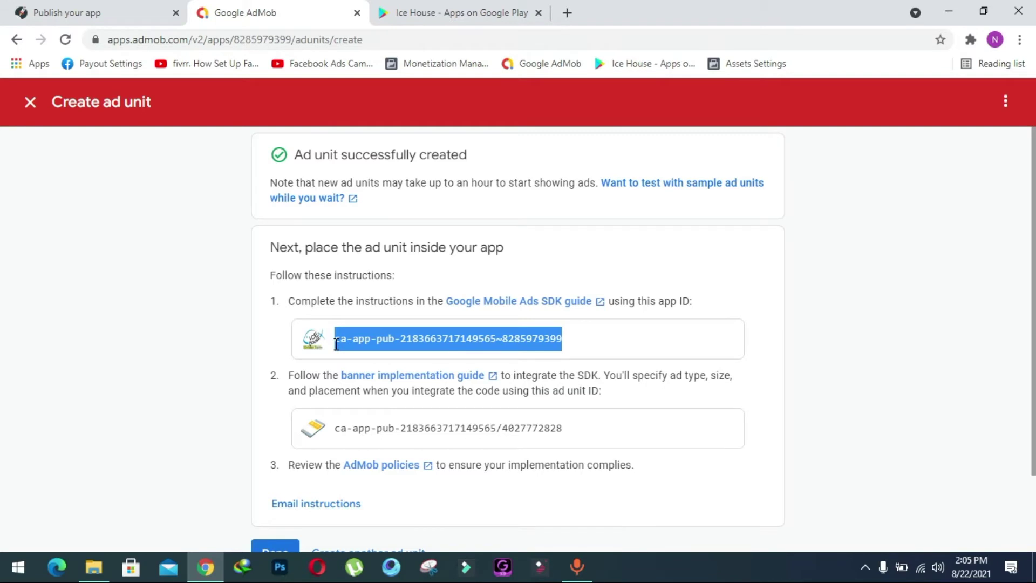
pyautogui.click(91, 11)
pyautogui.click(561, 354)
pyautogui.hotkey('ctrl', 'v')
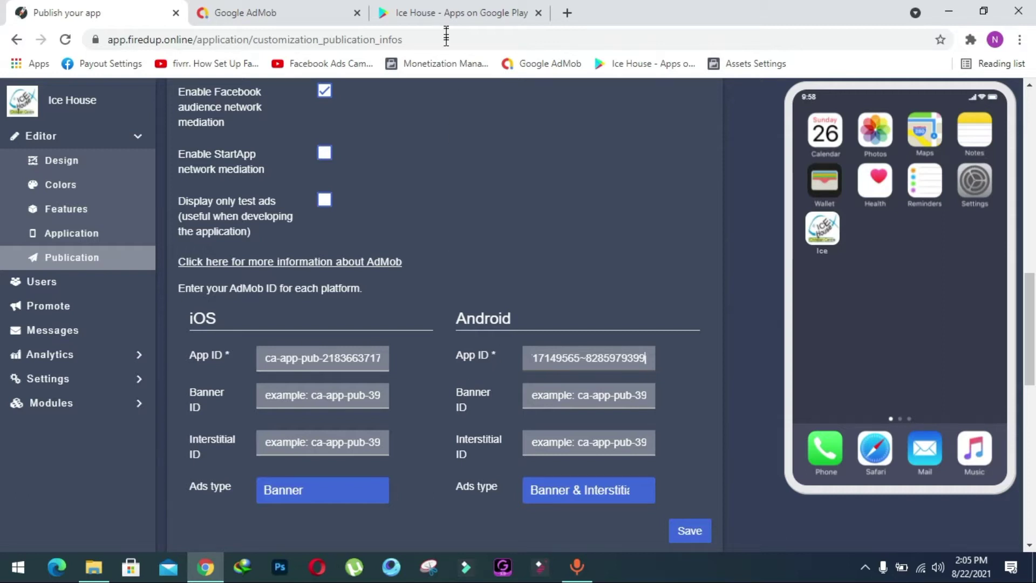
# - Copy the banner ad unit ID from AdMob and paste it into FiredUp's Android Banner ID
pyautogui.click(278, 11)
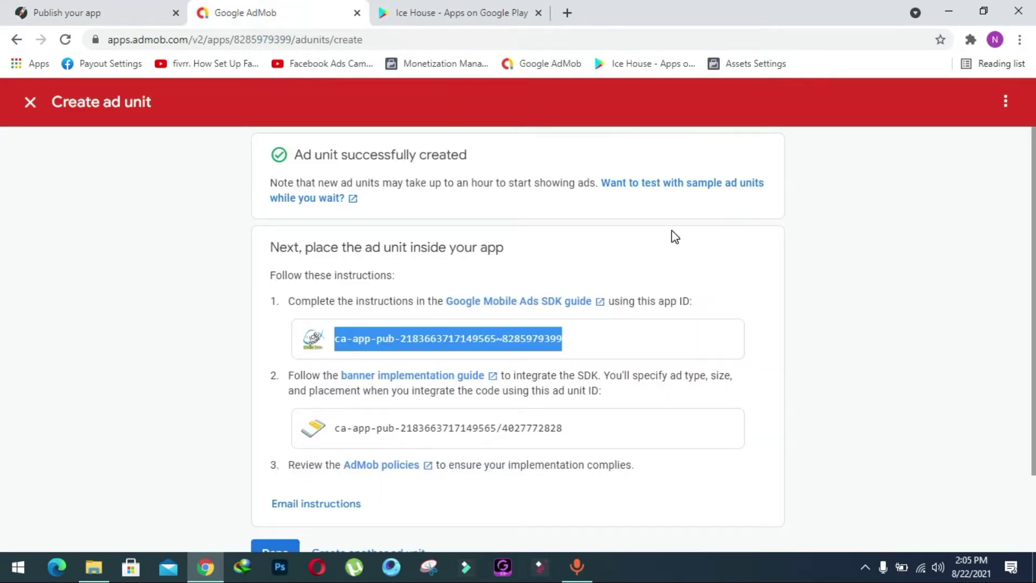
pyautogui.scroll(-2, 675, 237)
pyautogui.moveTo(578, 347); pyautogui.dragTo(330, 352)
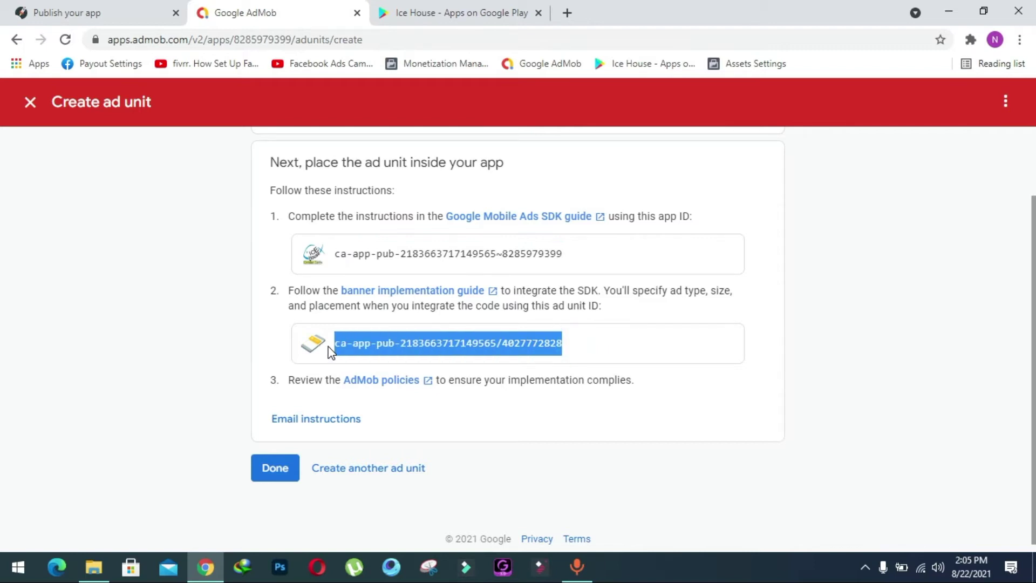
pyautogui.click(127, 8)
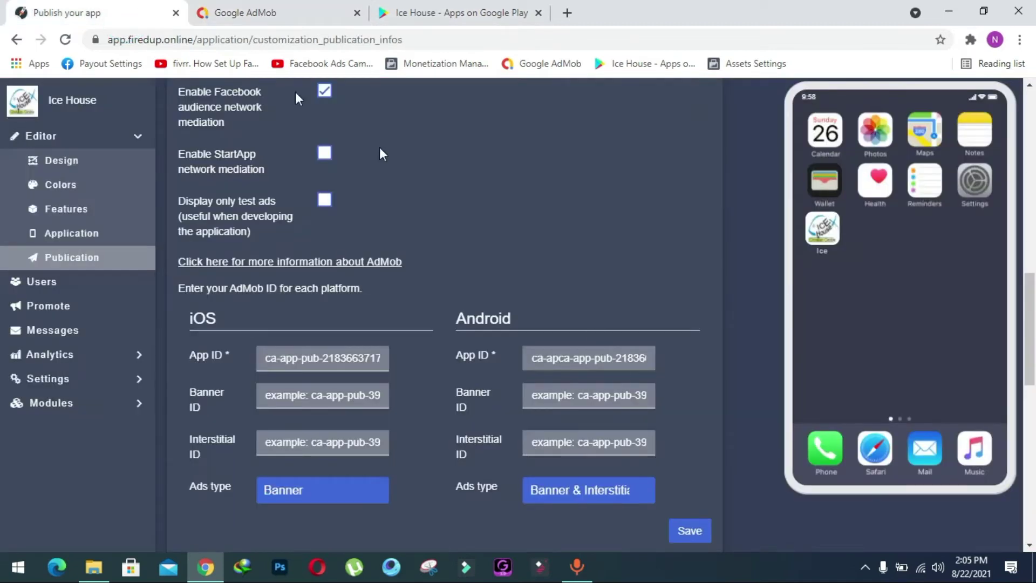
pyautogui.click(595, 404)
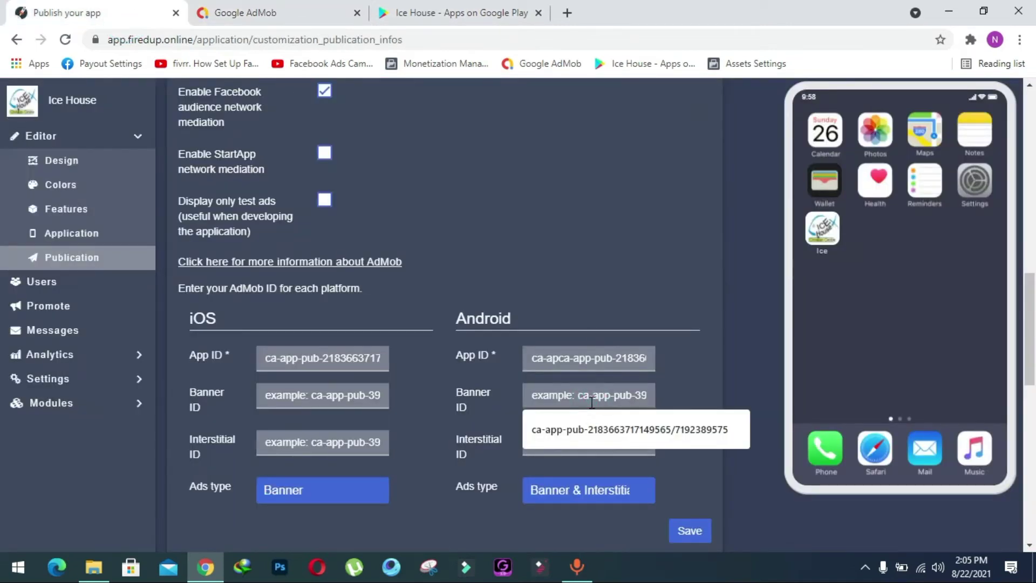
pyautogui.hotkey('ctrl', 'v')
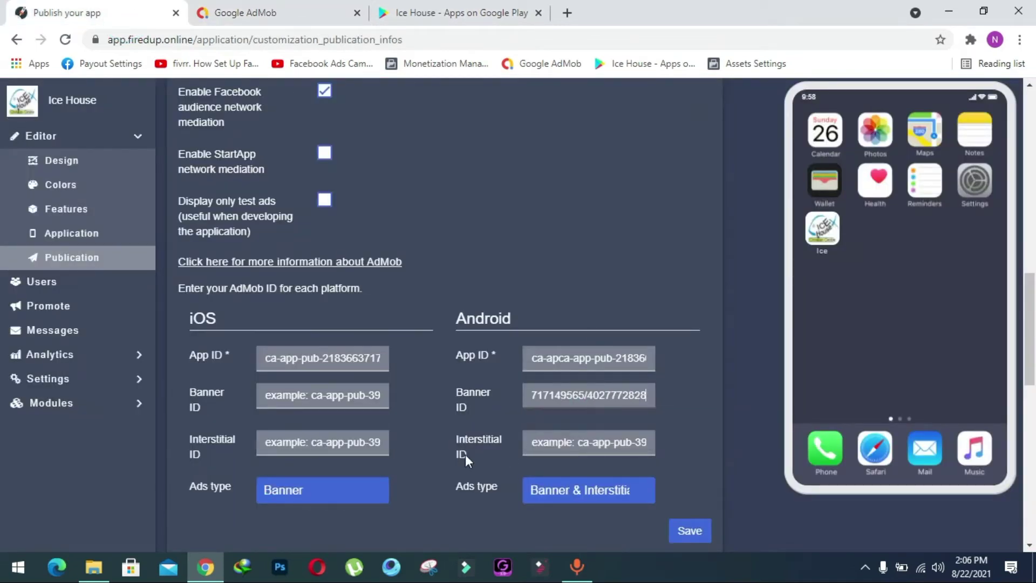
pyautogui.click(452, 435)
pyautogui.click(473, 453)
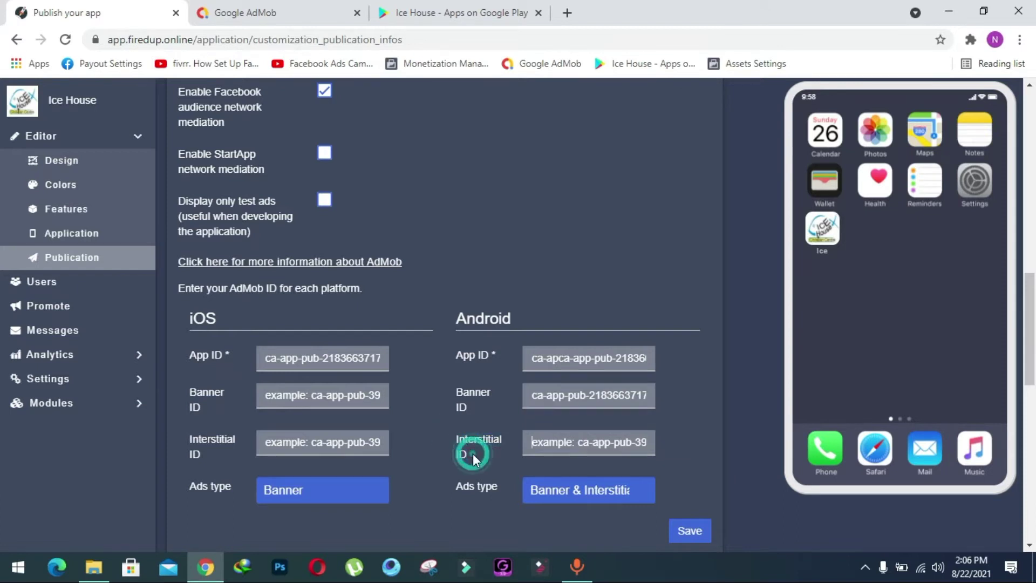
# - Finish the banner unit and create an Interstitial ad unit named 'interstital'
pyautogui.click(227, 8)
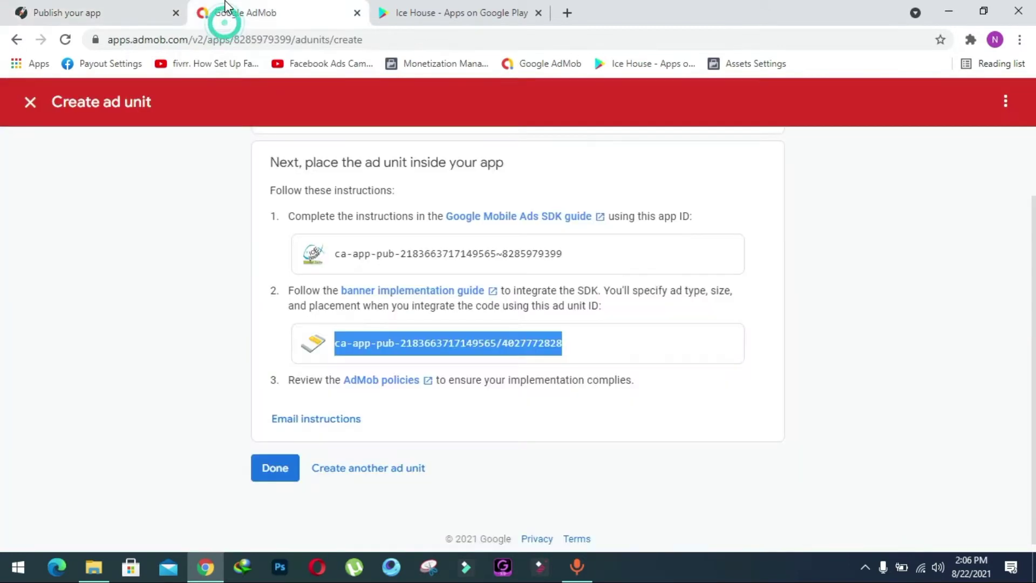
pyautogui.scroll(-1, 684, 293)
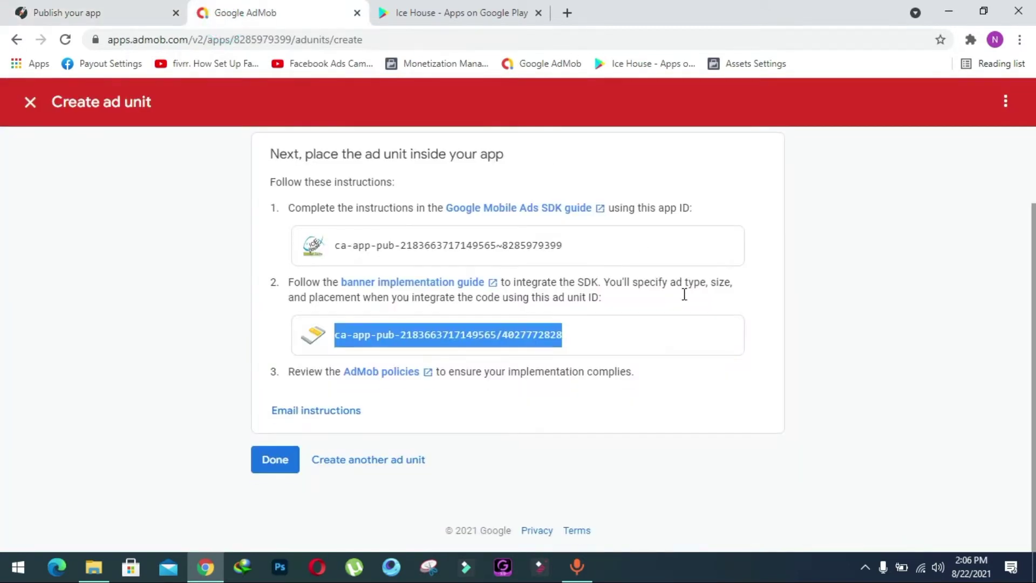
pyautogui.click(279, 469)
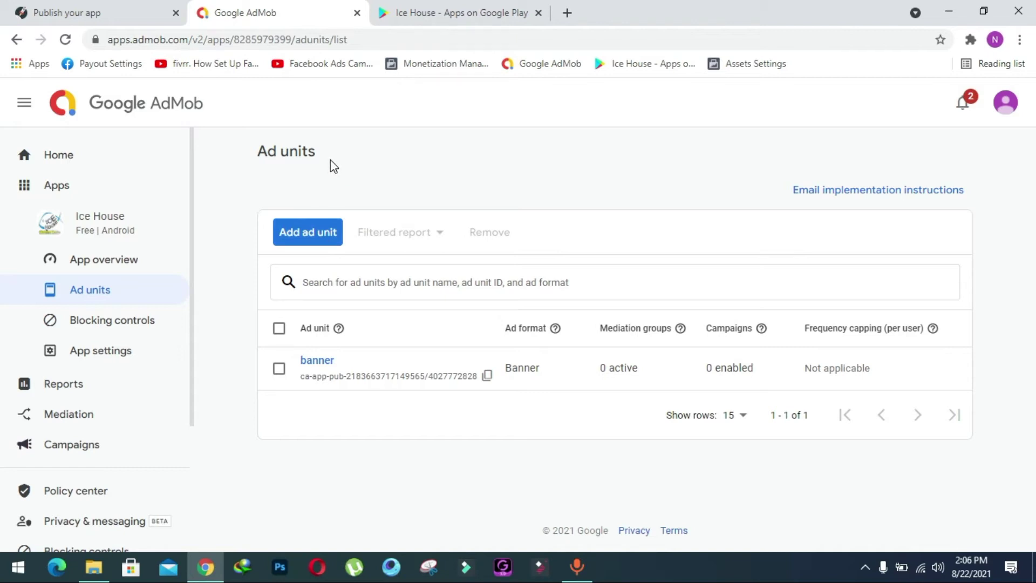
pyautogui.click(313, 236)
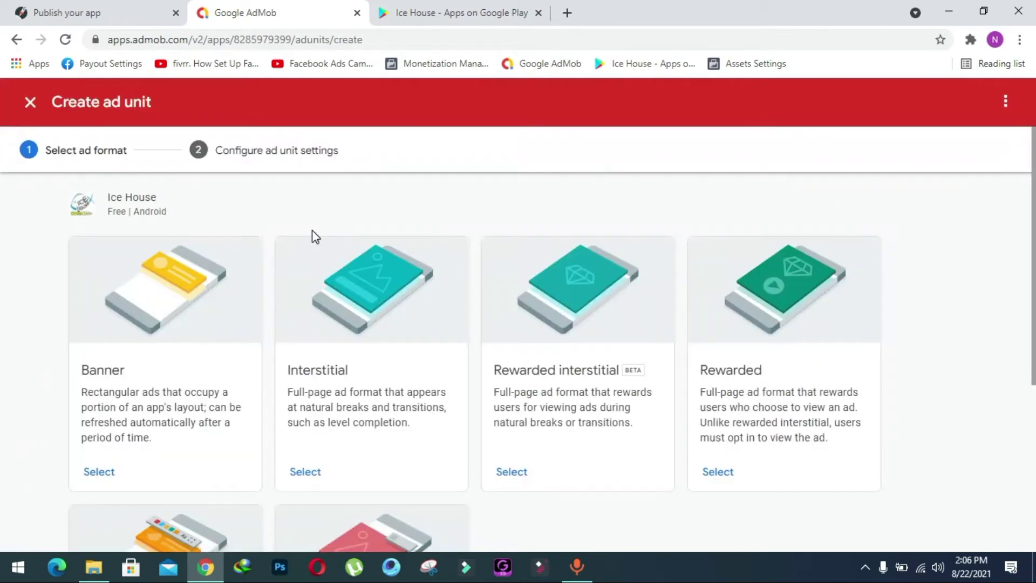
pyautogui.scroll(-1, 364, 242)
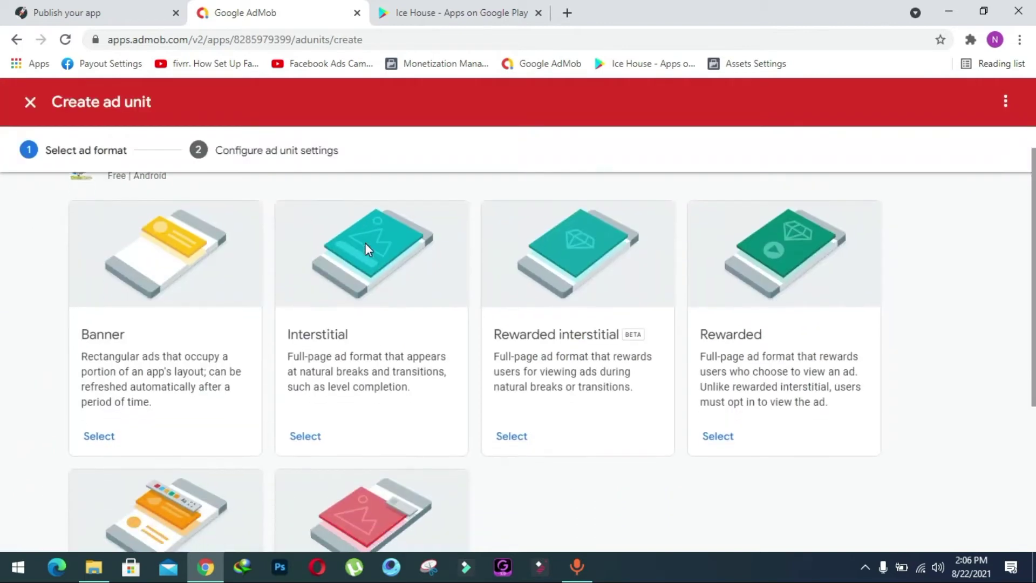
pyautogui.click(306, 439)
pyautogui.click(404, 317)
pyautogui.write('interstital')
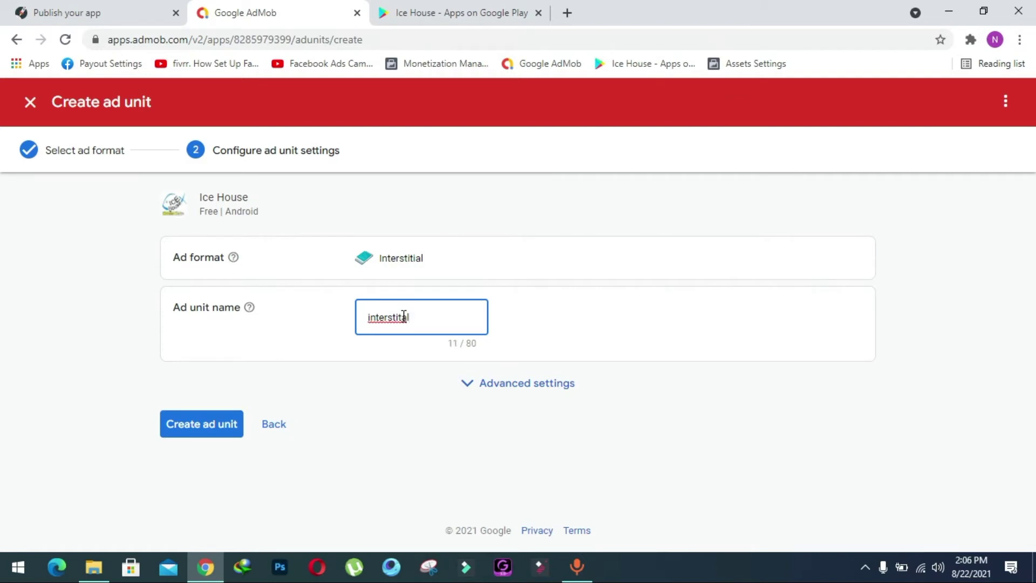
pyautogui.click(56, 339)
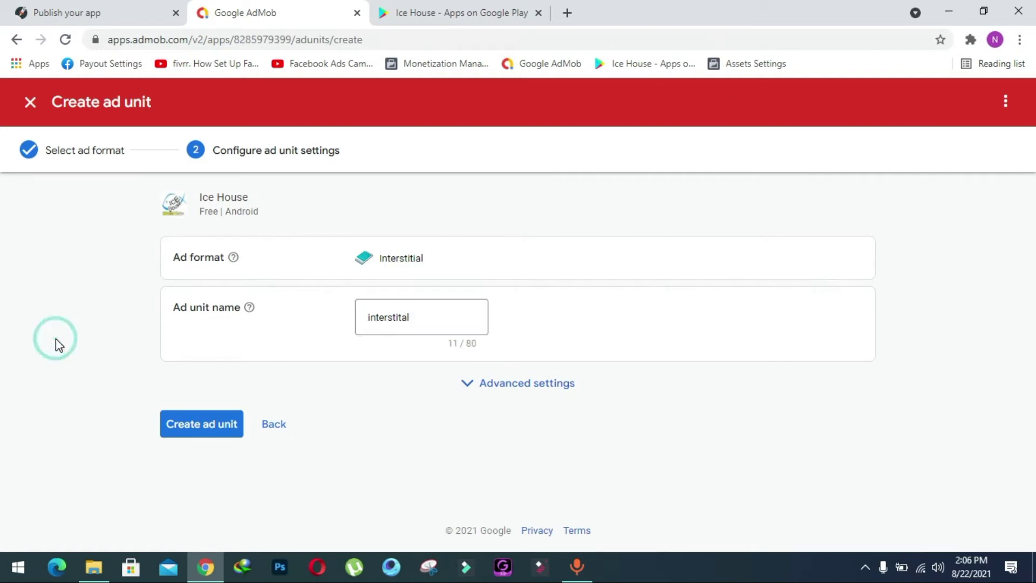
pyautogui.click(204, 432)
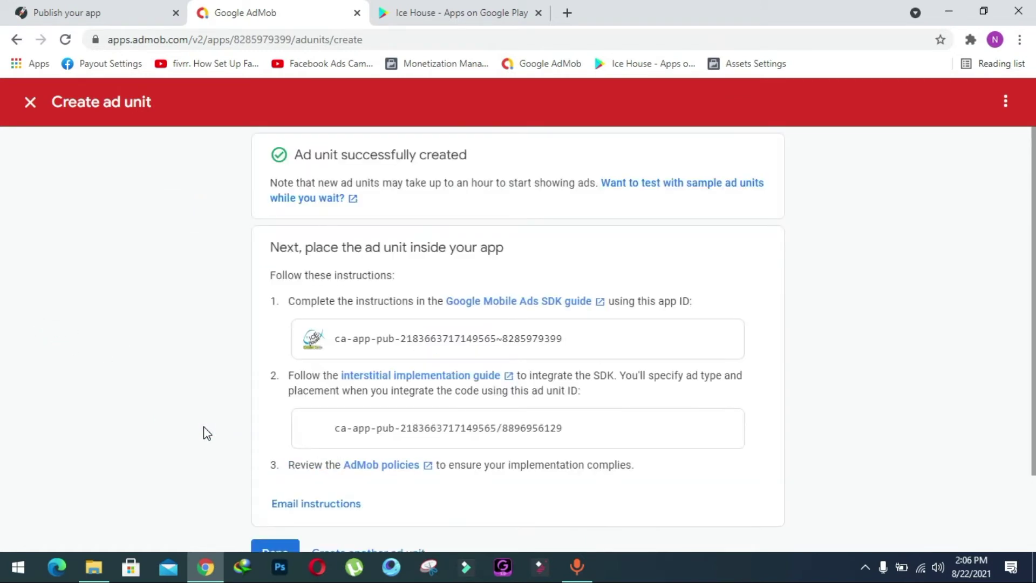
# - Copy the new interstitial ad unit ID and return to FiredUp's AdMob settings
pyautogui.scroll(-1, 594, 370)
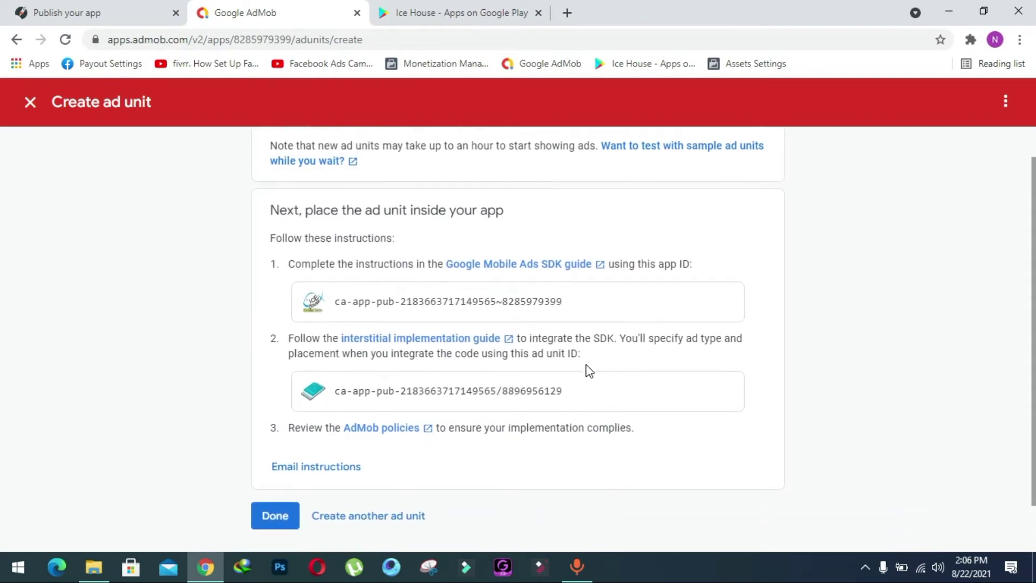
pyautogui.moveTo(665, 264); pyautogui.dragTo(688, 264)
pyautogui.click(688, 264)
pyautogui.moveTo(339, 392); pyautogui.dragTo(571, 392)
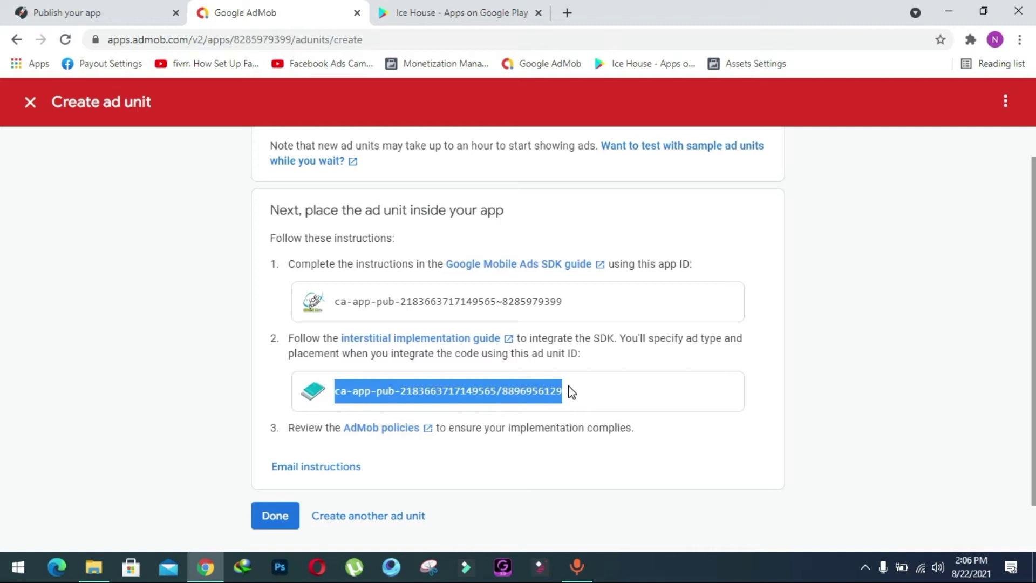
pyautogui.click(86, 13)
# - Paste the interstitial ID into Android Interstitial ID and keep Android ads type as Banner & Interstitial
pyautogui.click(569, 436)
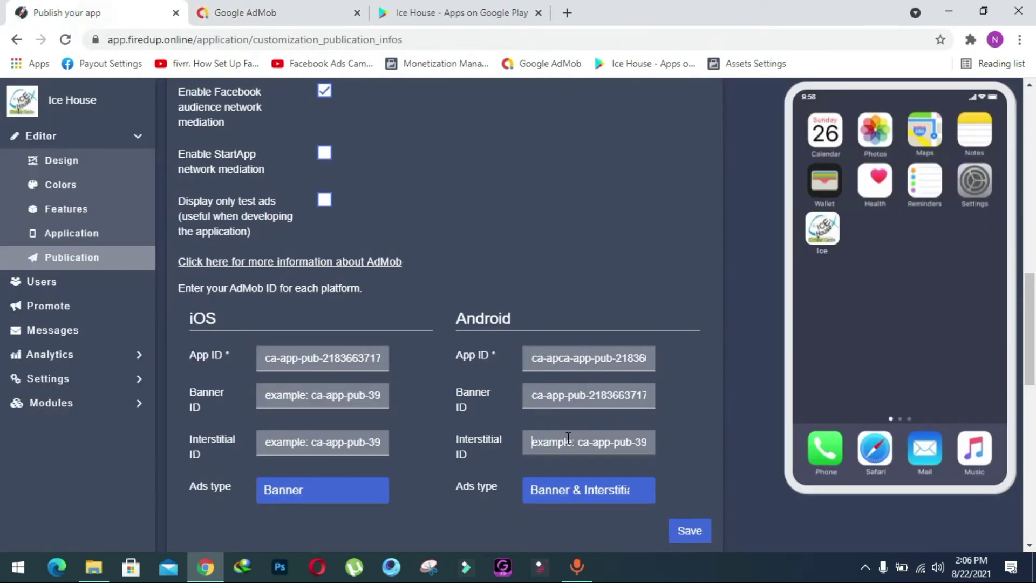
pyautogui.click(569, 437)
pyautogui.hotkey('ctrl', 'v')
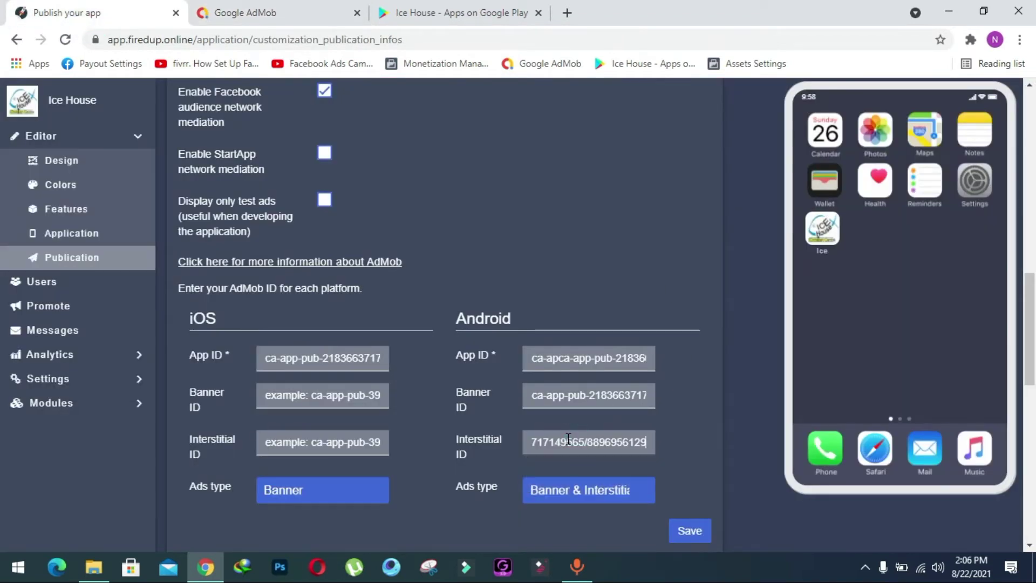
pyautogui.click(588, 484)
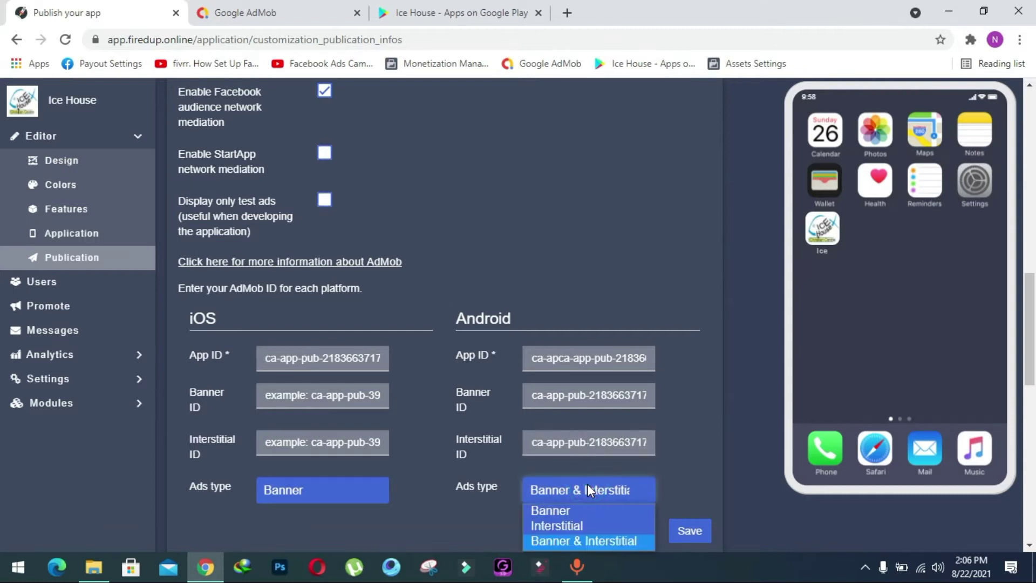
pyautogui.click(570, 539)
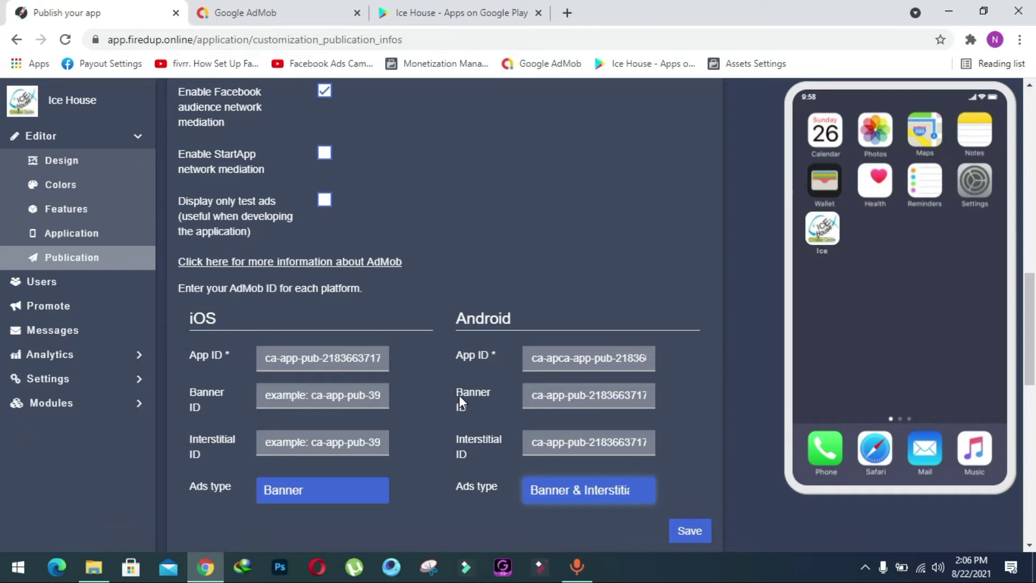
# - Save the AdMob settings and scroll down past the AdMob section
pyautogui.scroll(-1, 461, 439)
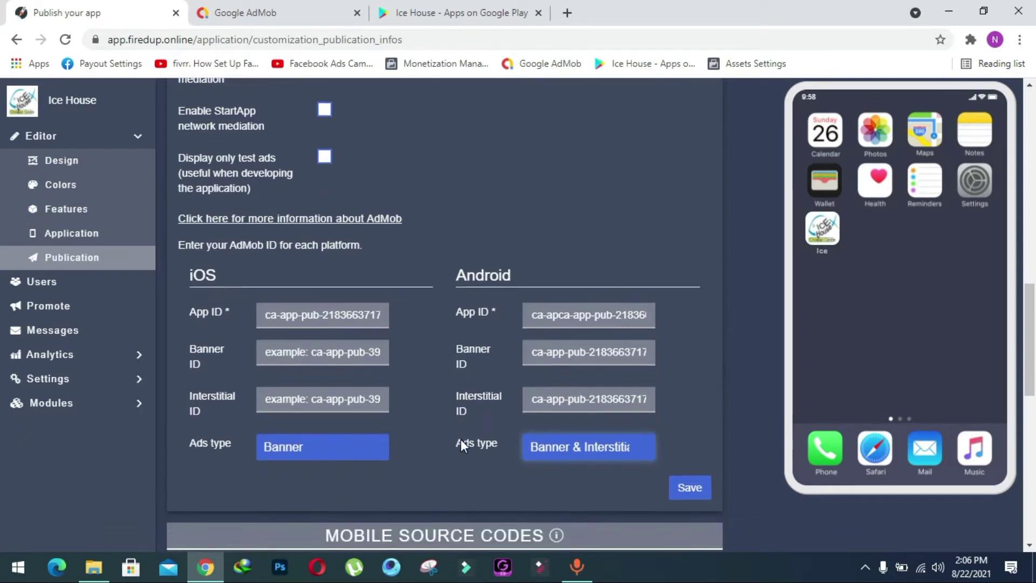
pyautogui.click(701, 493)
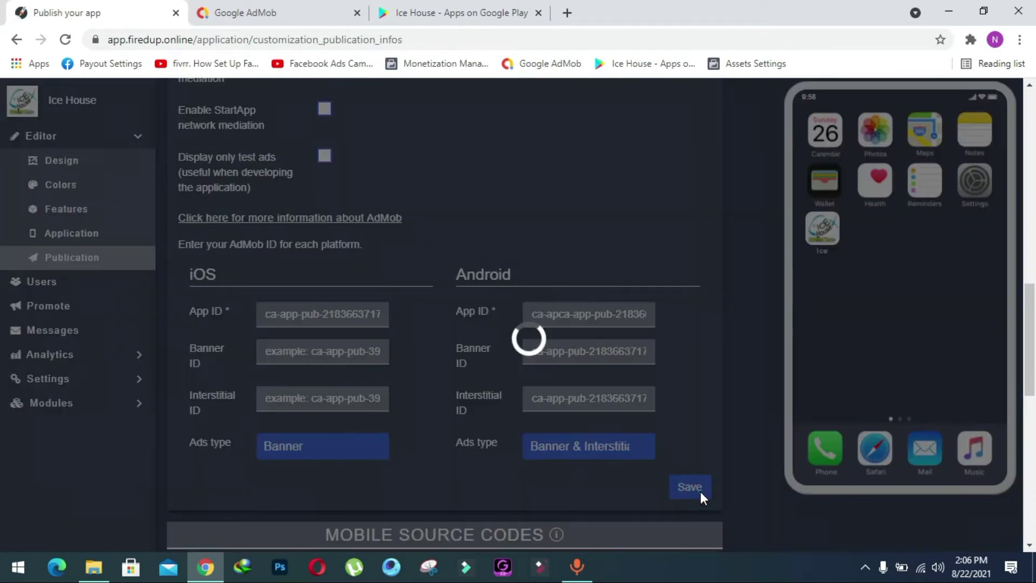
pyautogui.scroll(1, 548, 323)
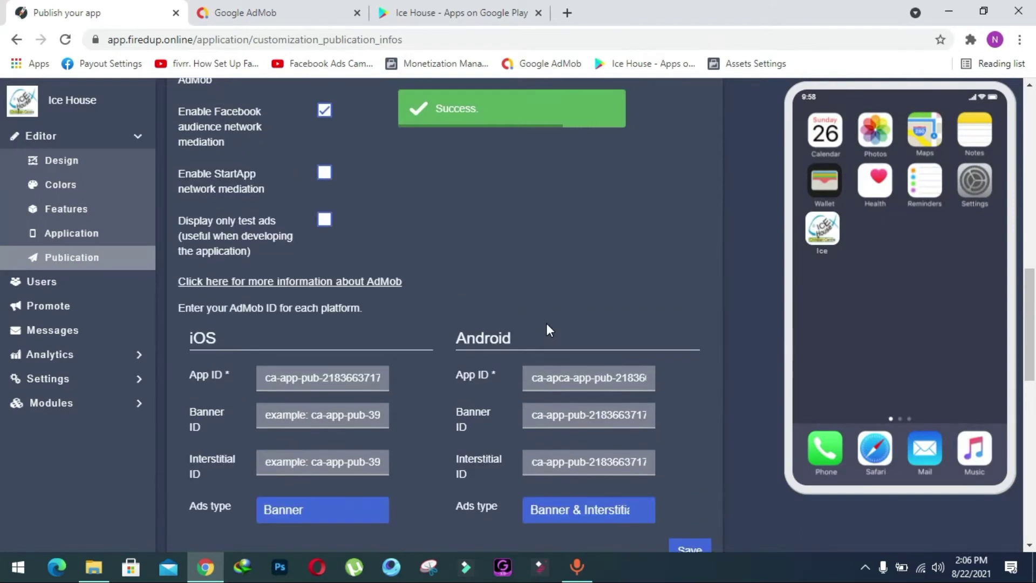
pyautogui.scroll(-1, 604, 269)
pyautogui.scroll(-1, 585, 274)
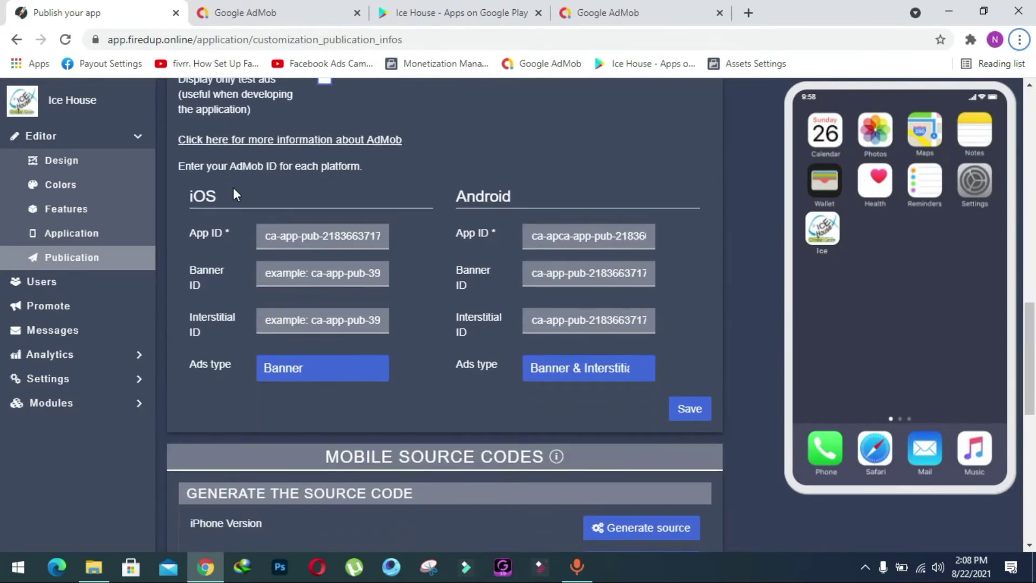
# - Finish creating the interstitial ad unit in AdMob and go to the Mediation section
pyautogui.click(260, 10)
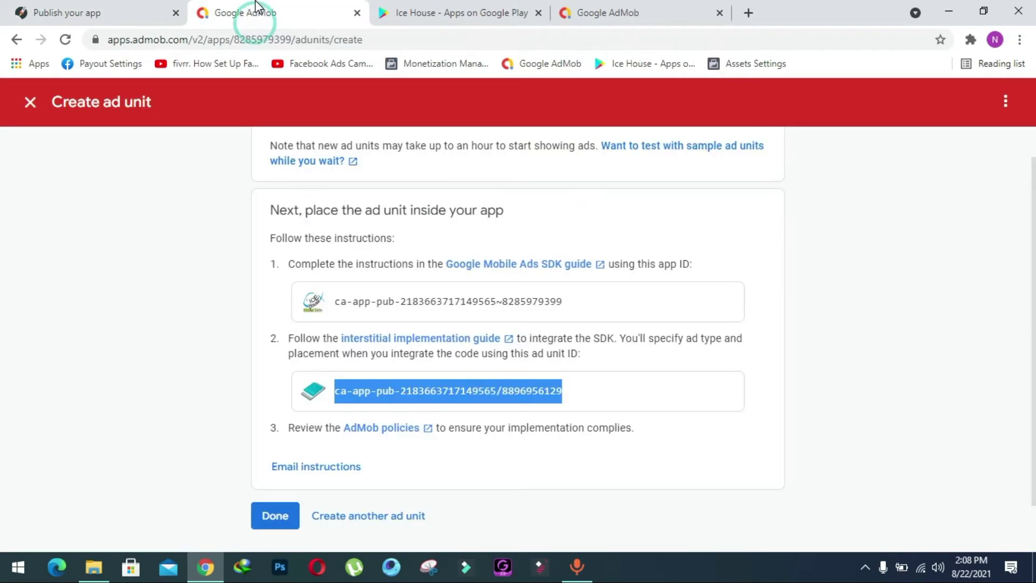
pyautogui.click(275, 516)
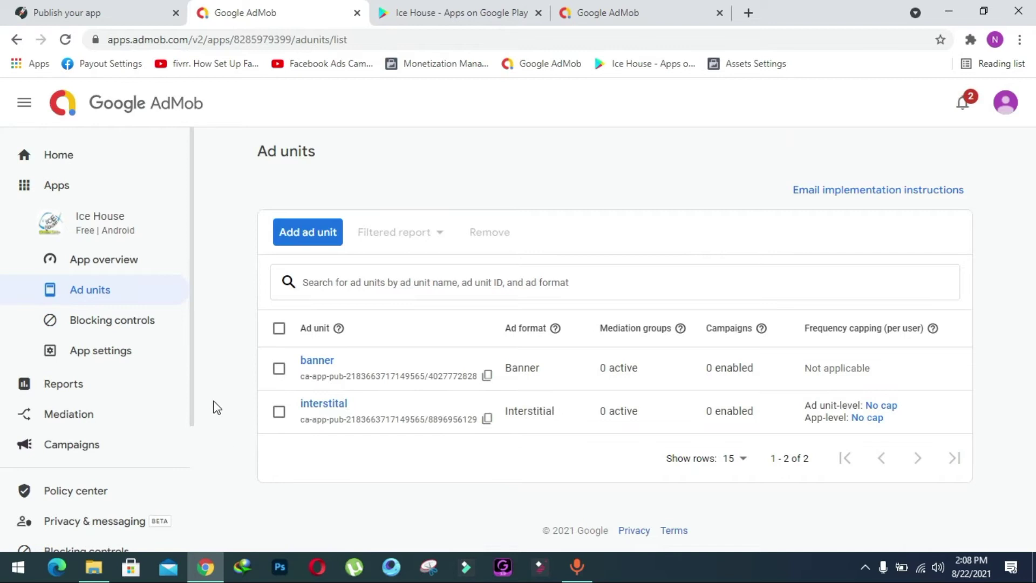
pyautogui.click(89, 422)
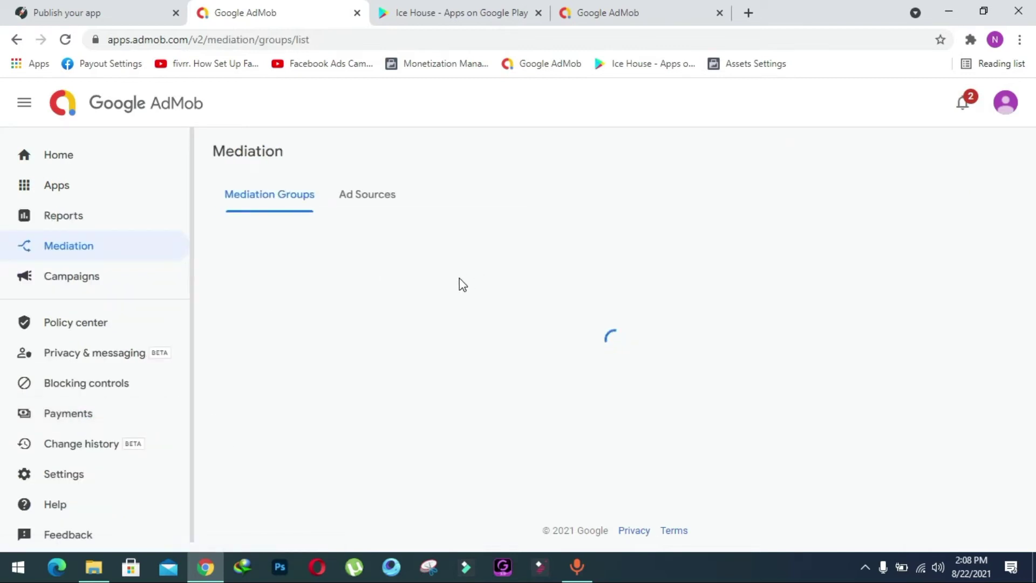
pyautogui.scroll(-2, 408, 347)
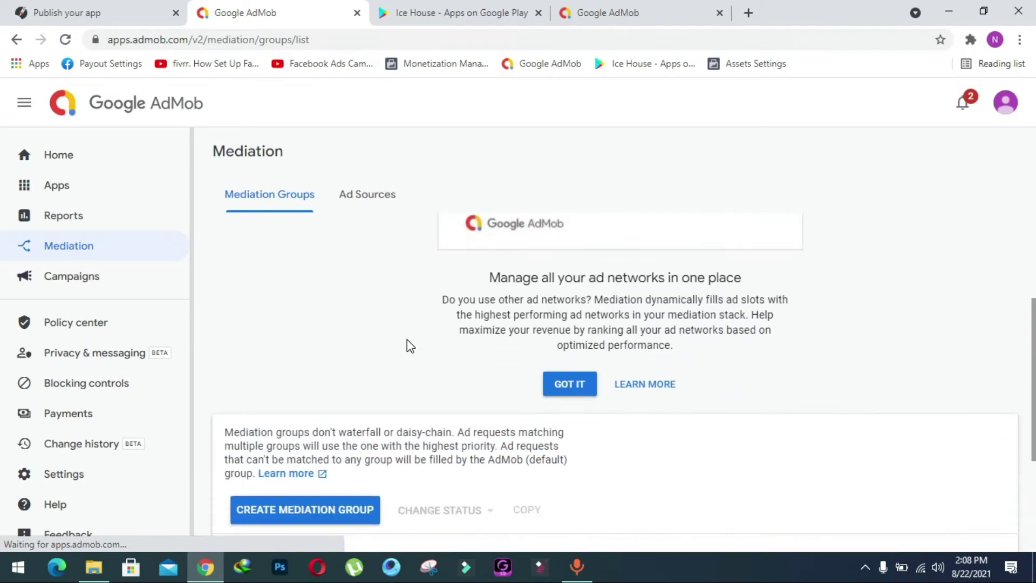
pyautogui.scroll(-2, 408, 346)
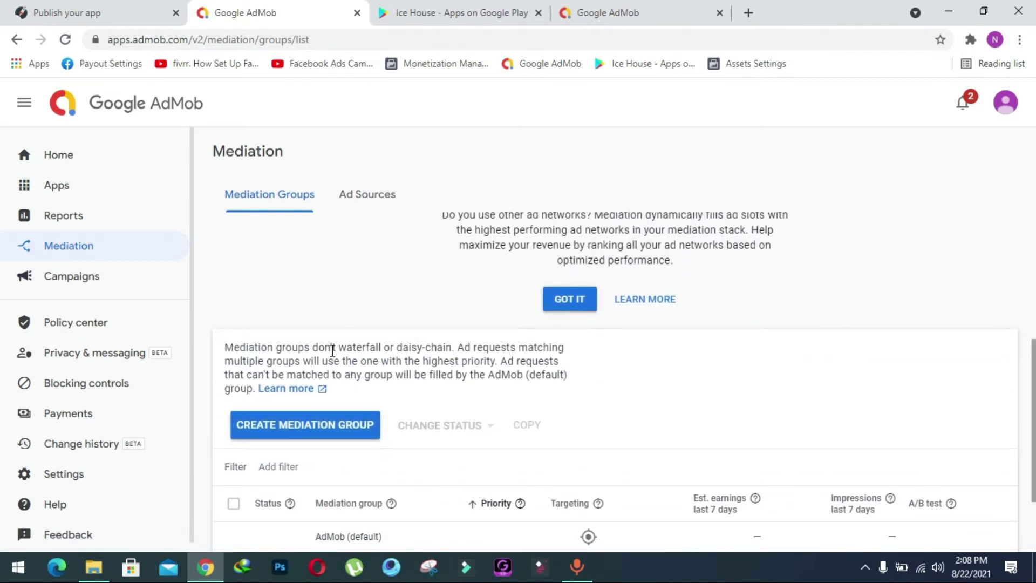
pyautogui.scroll(-1, 332, 348)
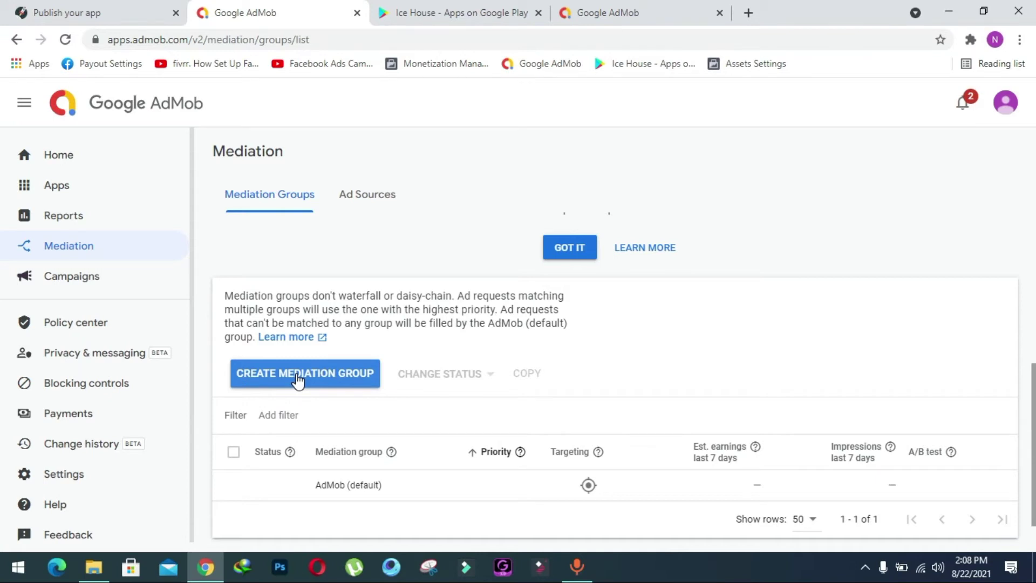
# - Start a new mediation group with Banner format on the Android platform
pyautogui.click(298, 380)
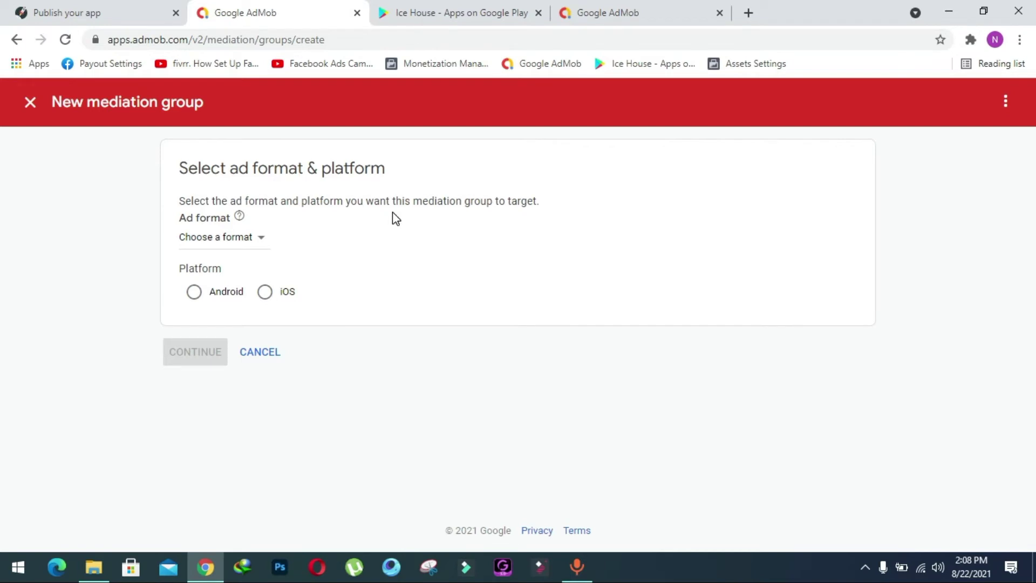
pyautogui.click(227, 248)
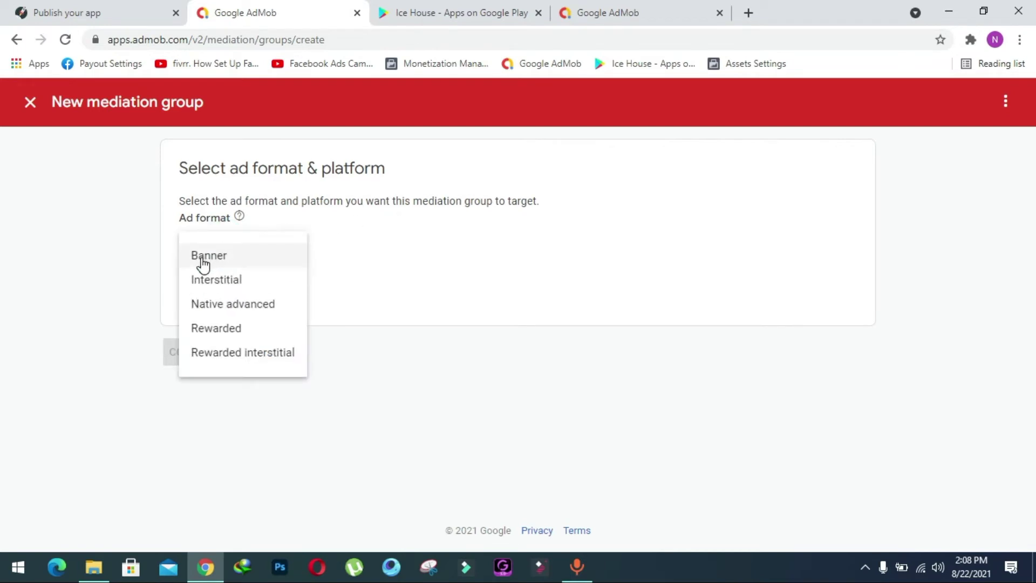
pyautogui.click(203, 260)
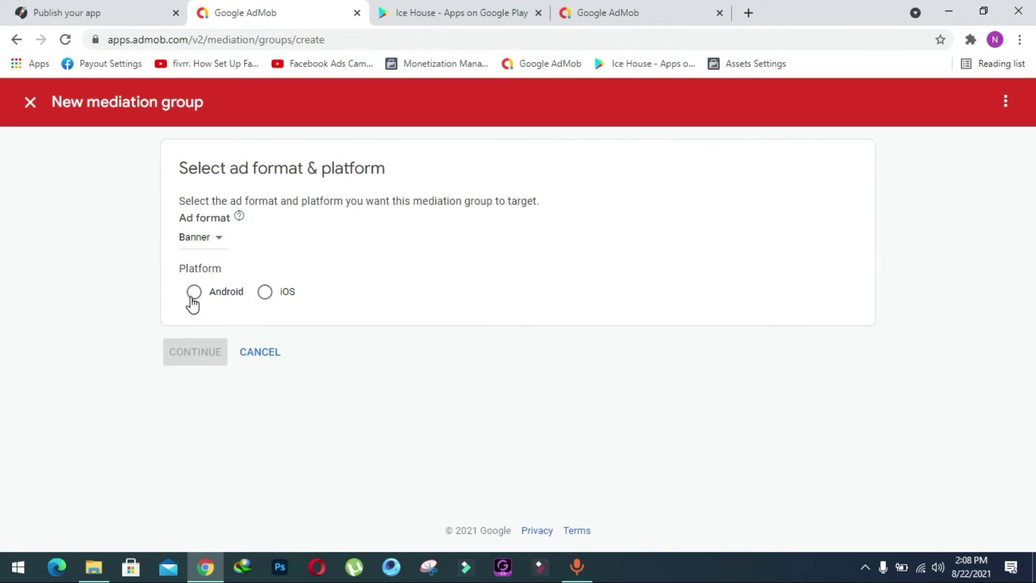
pyautogui.click(194, 294)
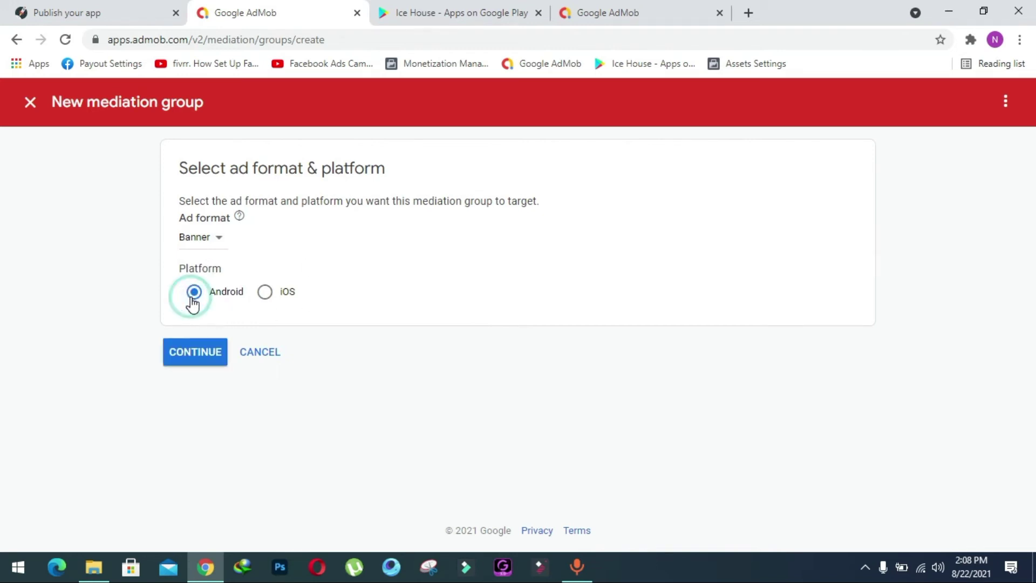
pyautogui.click(190, 359)
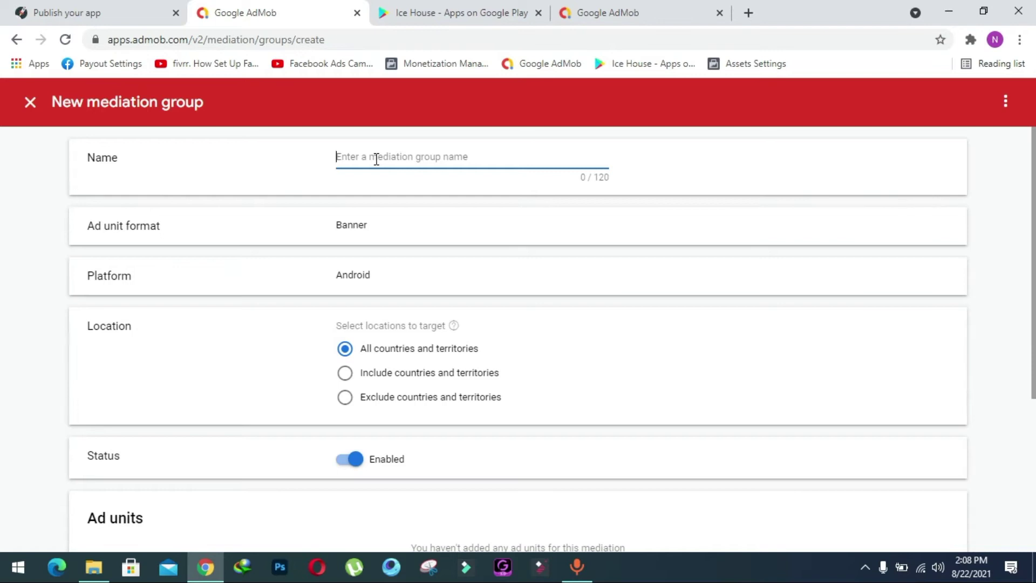
# - Name the new mediation group 'banner'
pyautogui.write('banner')
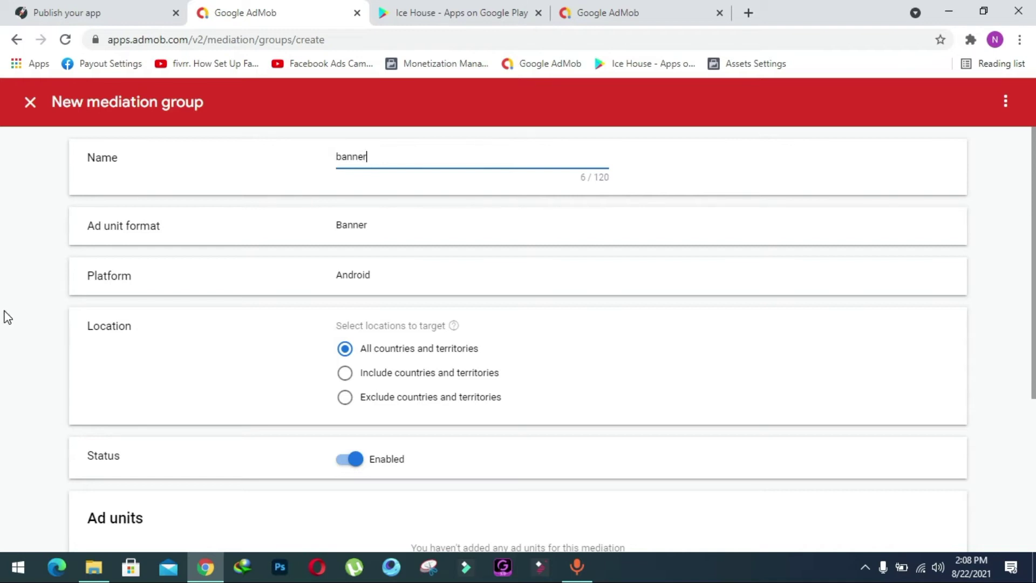
pyautogui.scroll(-3, 5, 317)
pyautogui.scroll(3, 6, 317)
pyautogui.scroll(-3, 236, 400)
pyautogui.moveTo(89, 324); pyautogui.dragTo(142, 324)
pyautogui.click(142, 325)
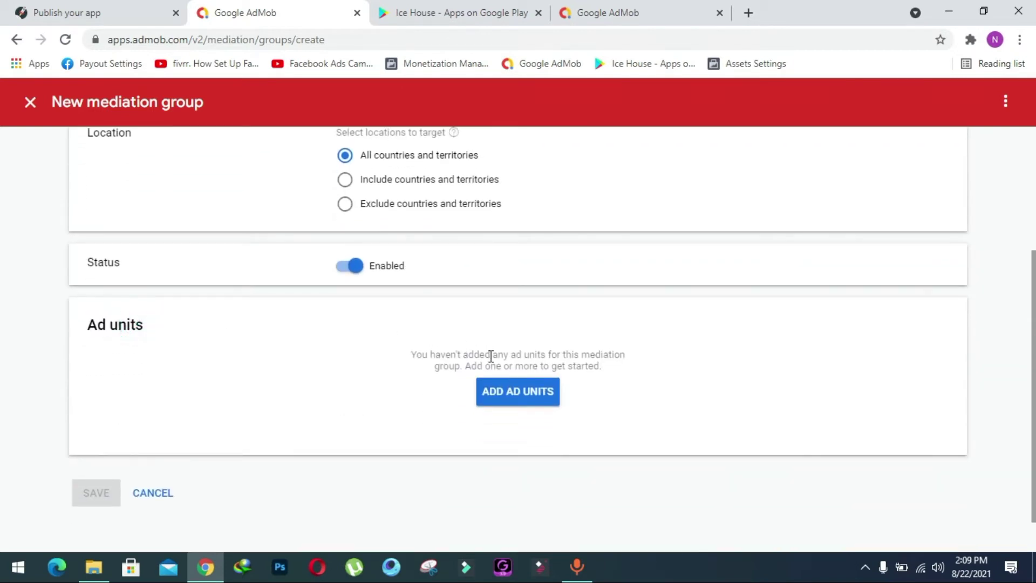
# - Add the Ice House banner ad unit to the group and scroll down to the bidding ad sources
pyautogui.click(505, 393)
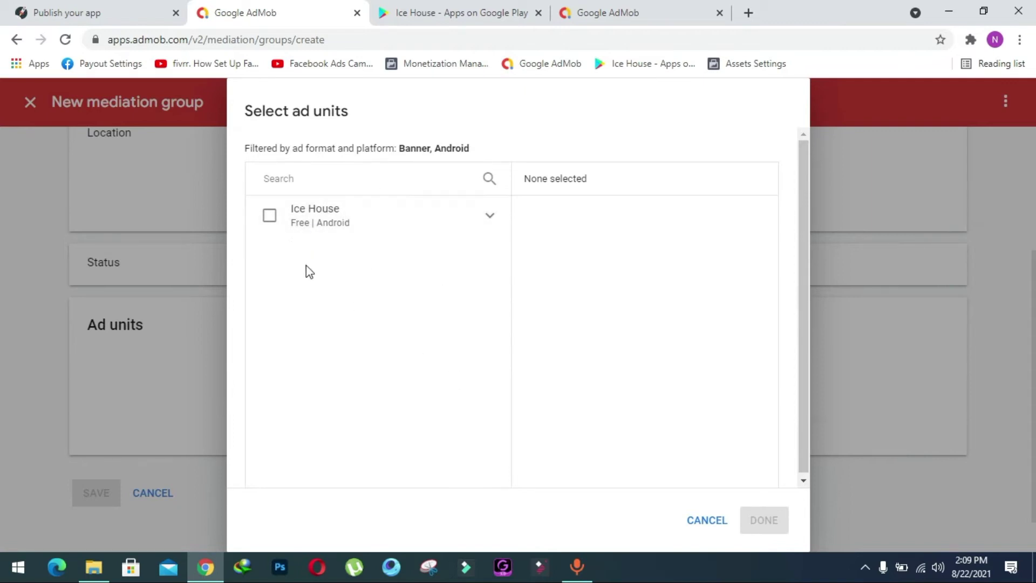
pyautogui.click(271, 218)
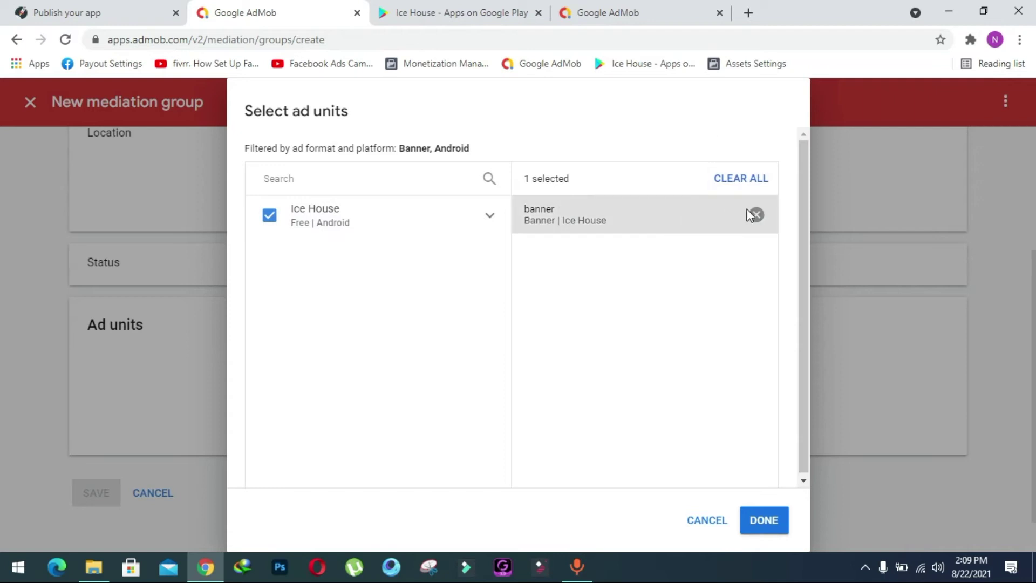
pyautogui.click(767, 519)
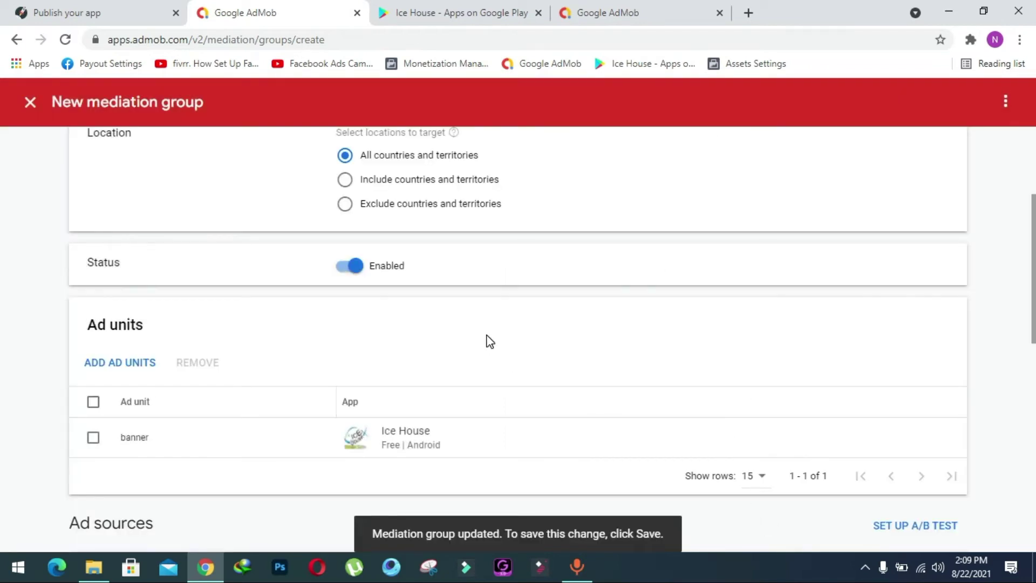
pyautogui.scroll(-1, 489, 341)
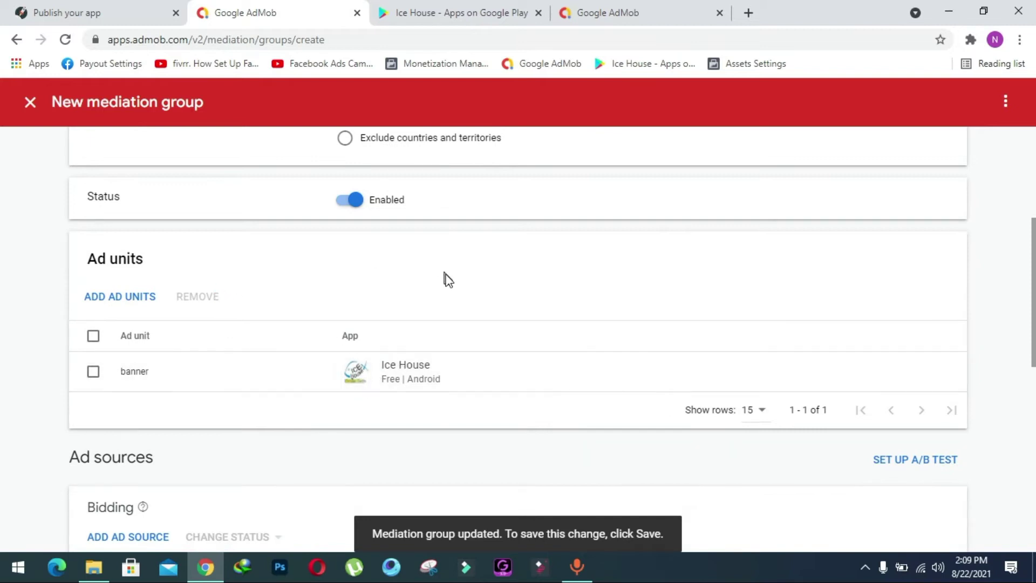
pyautogui.scroll(-2, 447, 281)
pyautogui.scroll(-3, 446, 280)
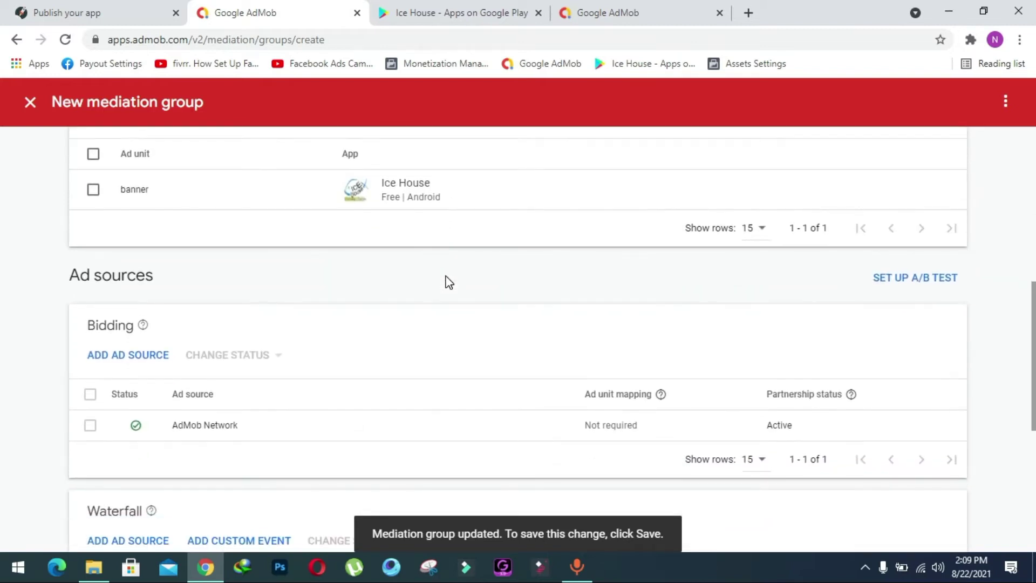
pyautogui.moveTo(87, 186); pyautogui.dragTo(173, 185)
pyautogui.click(171, 182)
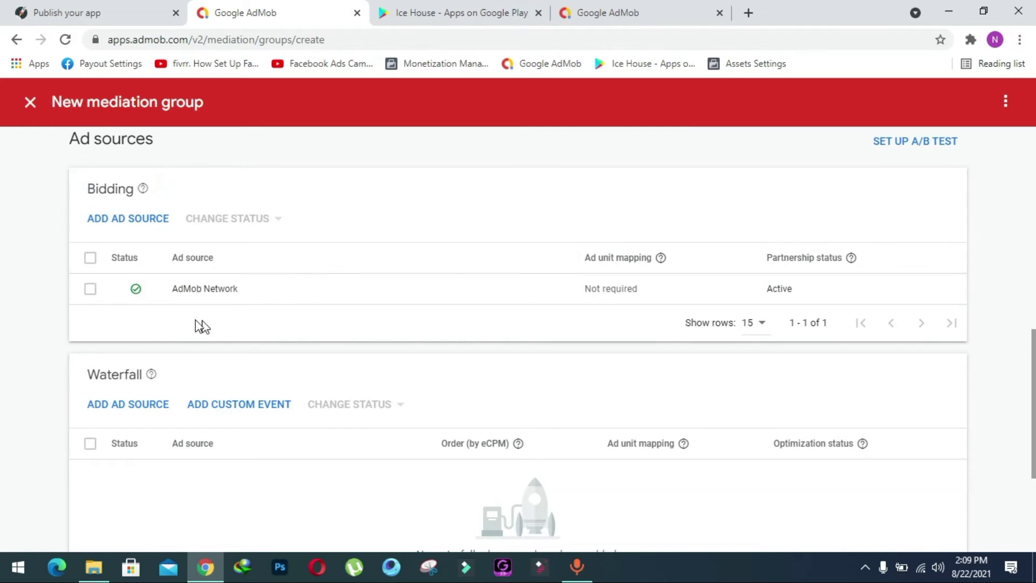
pyautogui.click(253, 153)
# - Add Facebook Audience Network as a bidding ad source and focus its Placement ID field
pyautogui.click(134, 219)
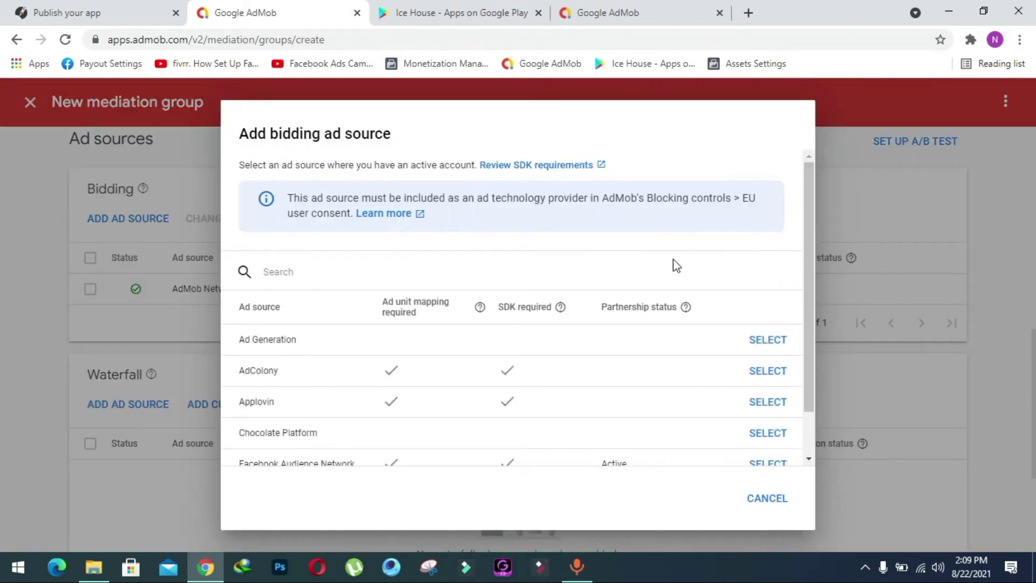
pyautogui.scroll(-1, 677, 361)
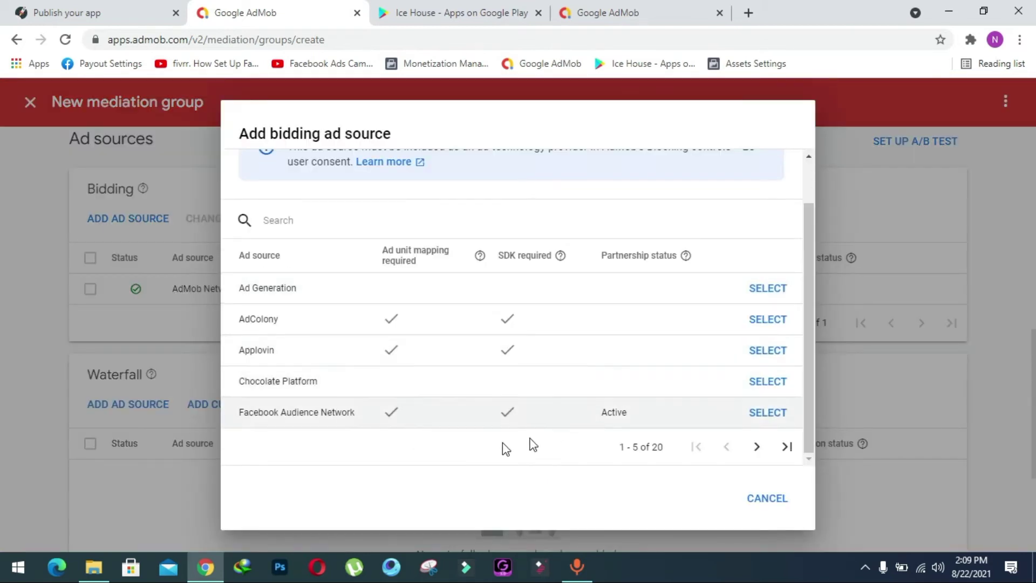
pyautogui.click(762, 420)
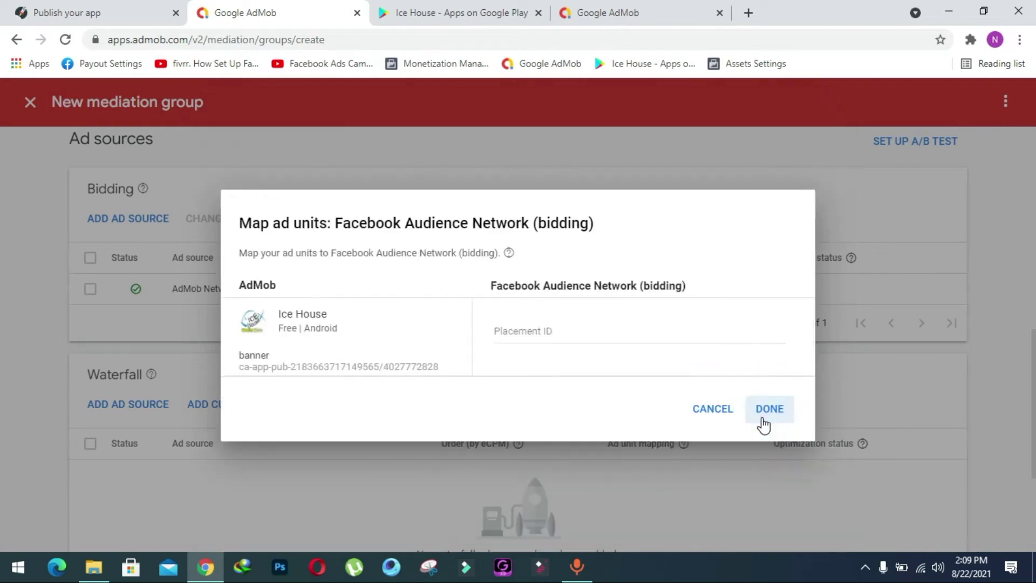
pyautogui.click(512, 332)
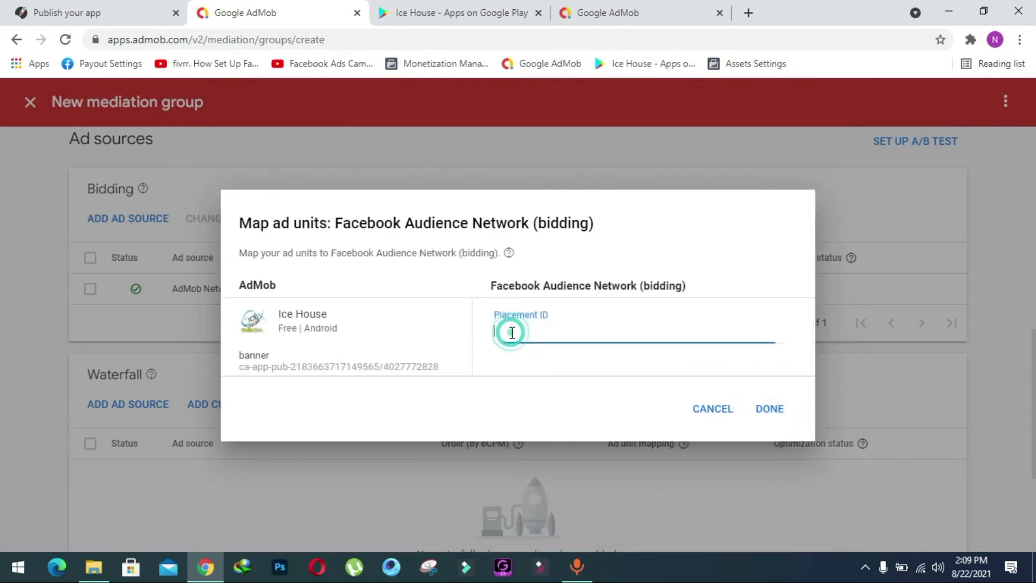
# - Select the Facebook Audience Network name in the mapping dialog and open a new browser tab
pyautogui.doubleClick(492, 286)
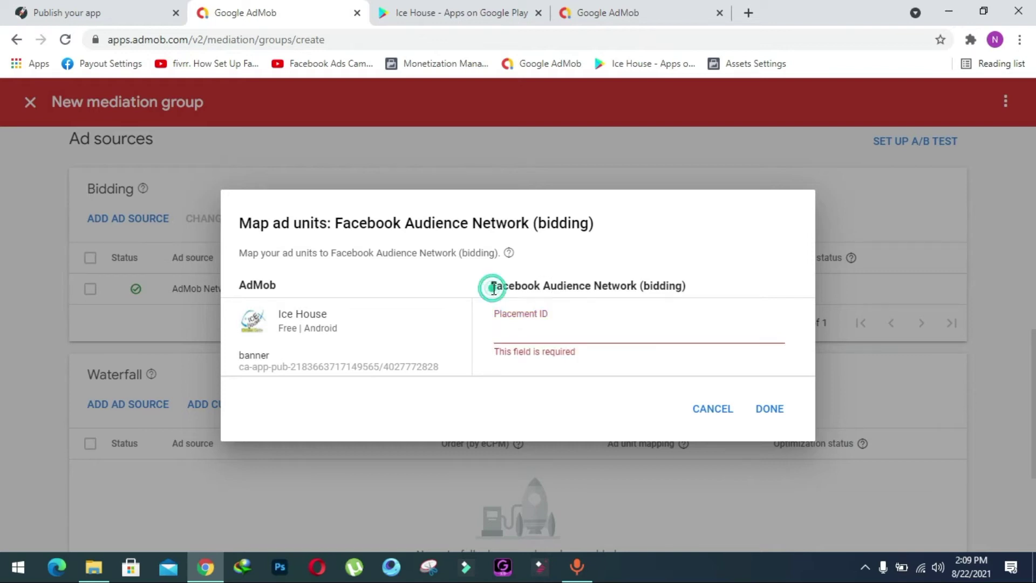
pyautogui.moveTo(574, 288); pyautogui.dragTo(648, 286)
pyautogui.click(648, 287)
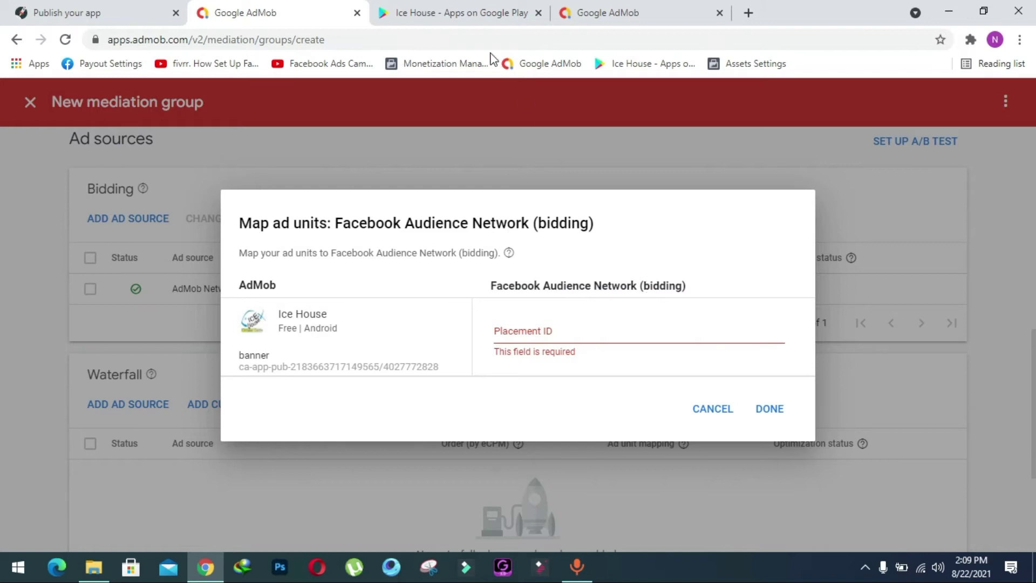
pyautogui.click(746, 12)
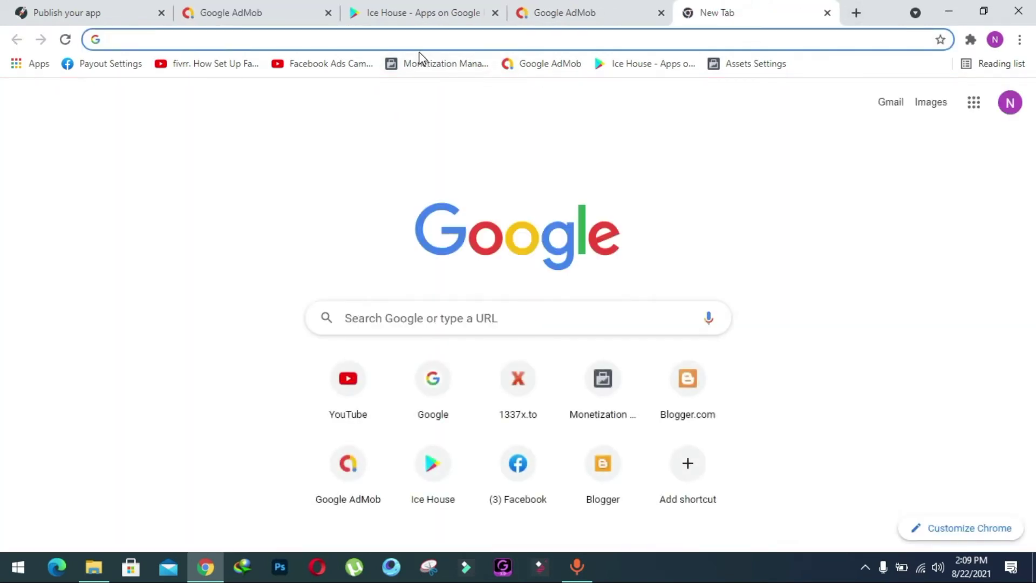
# - Open Monetization Manager and go to Integration > Properties from the expanded sidebar
pyautogui.click(421, 65)
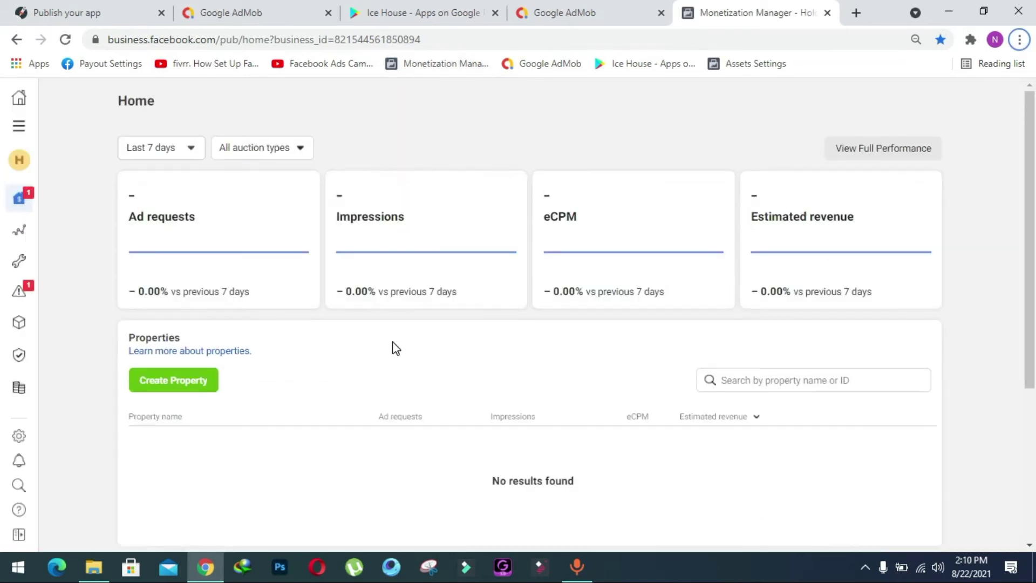
pyautogui.click(19, 536)
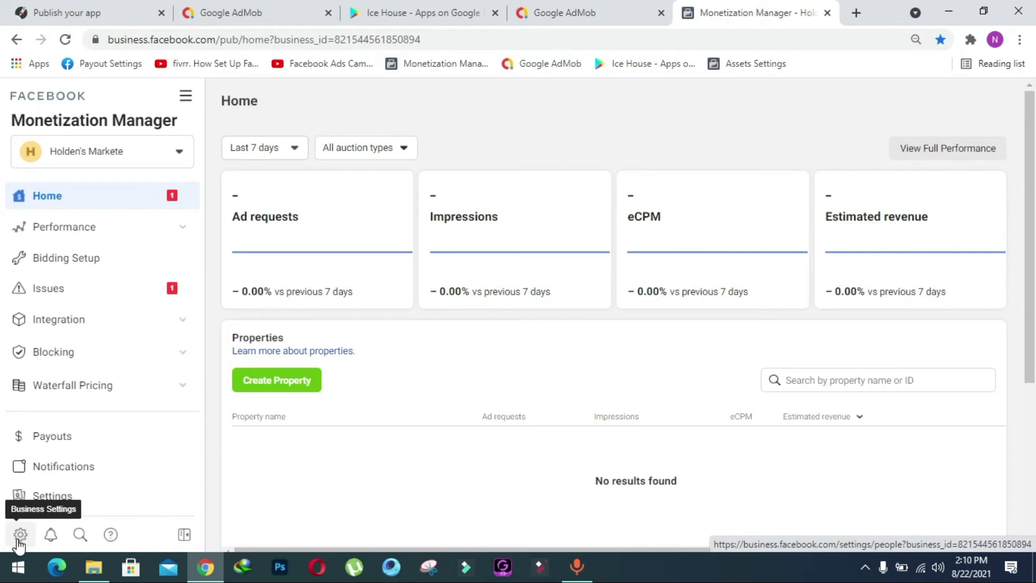
pyautogui.click(159, 327)
pyautogui.click(69, 351)
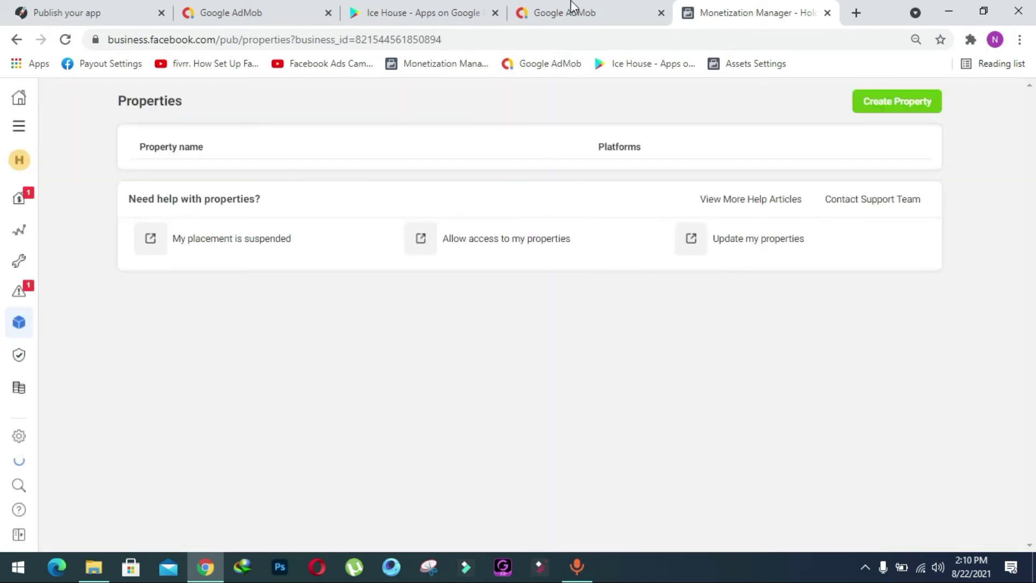
# - Recheck AdMob's Placement ID field, then return to Properties and start creating a new property
pyautogui.click(573, 9)
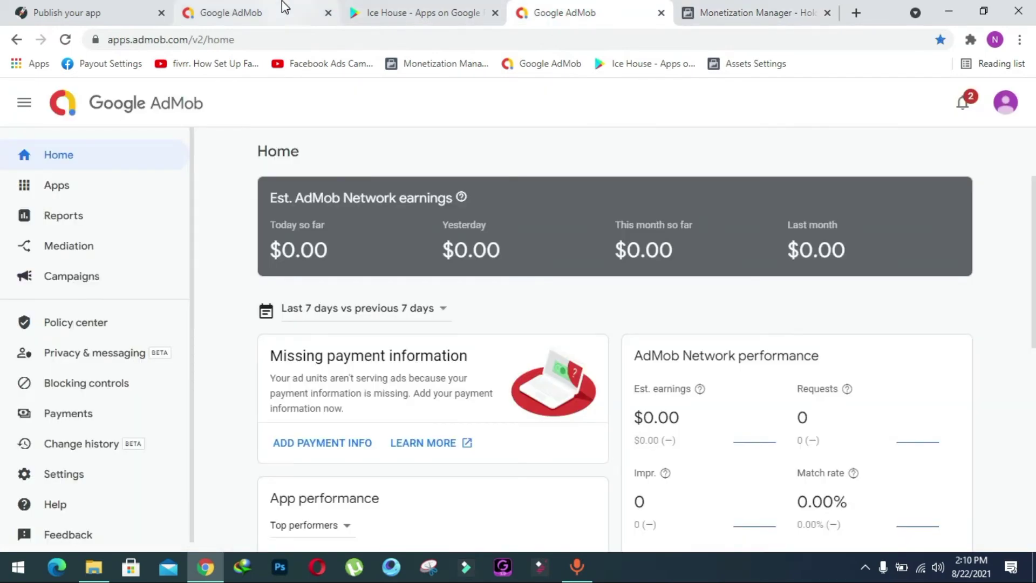
pyautogui.click(285, 7)
pyautogui.click(523, 334)
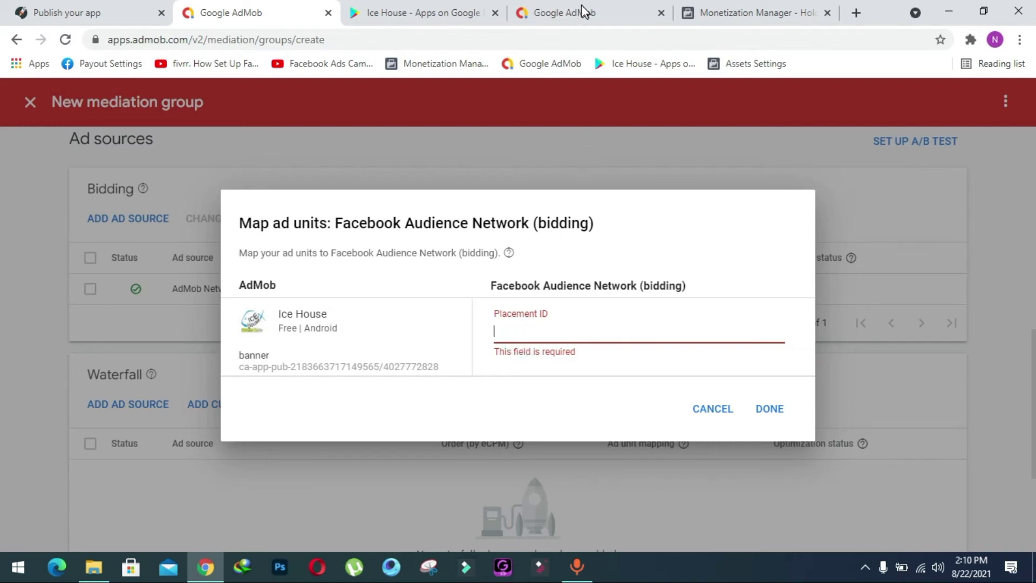
pyautogui.click(697, 12)
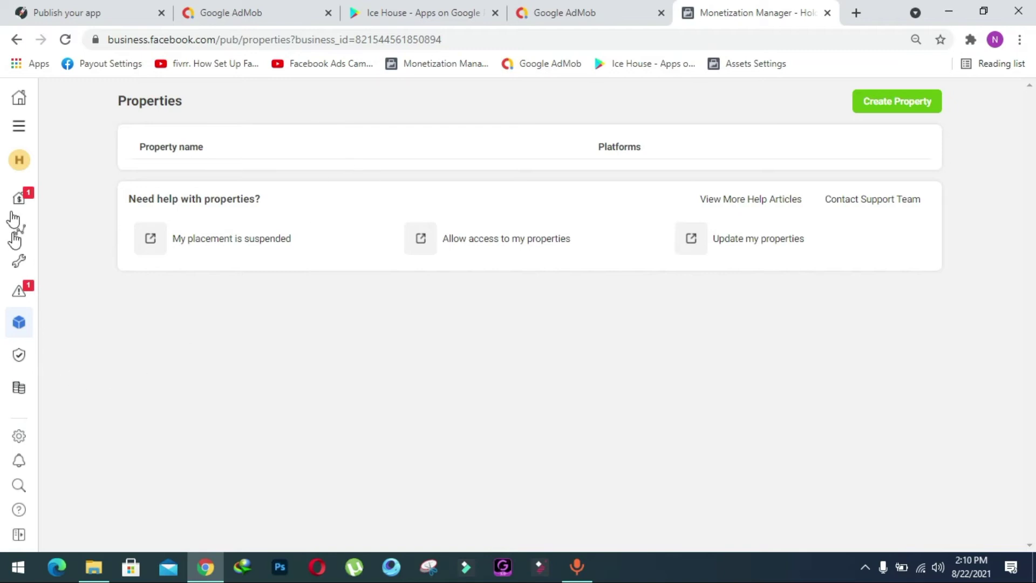
pyautogui.click(19, 534)
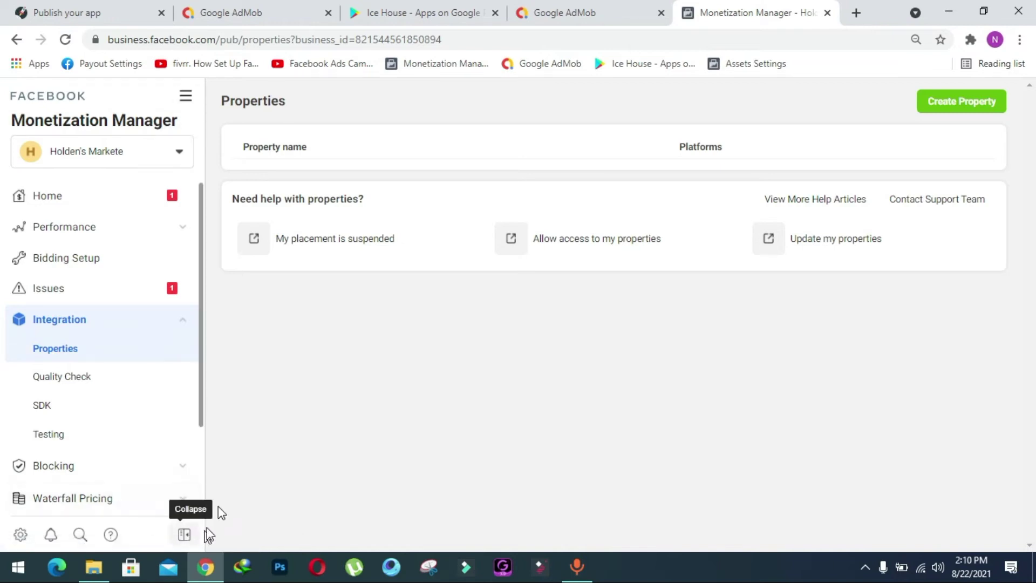
pyautogui.click(941, 102)
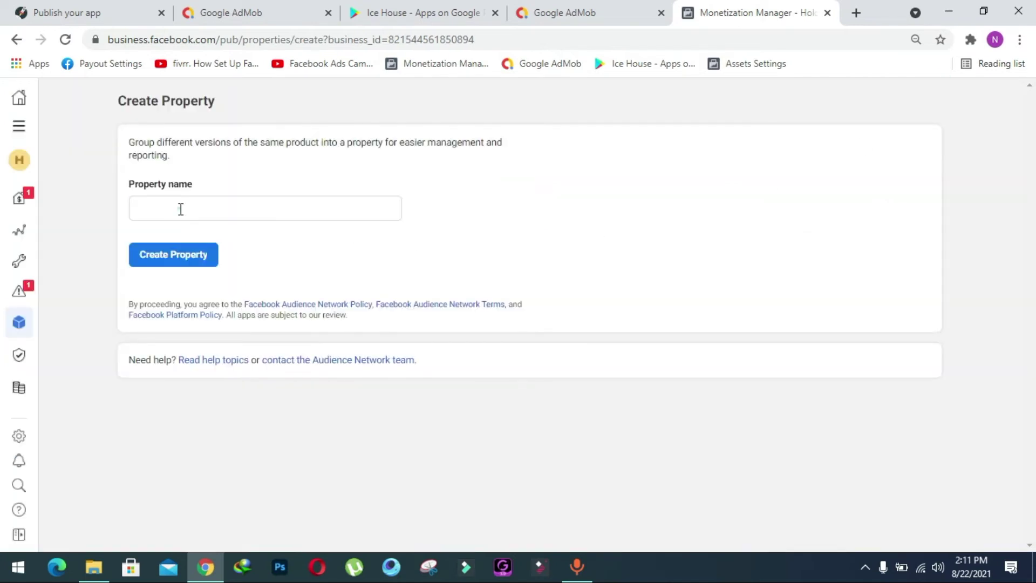
# - Enter 'ice house' as the property name and create the property
pyautogui.click(181, 210)
pyautogui.write('banner')
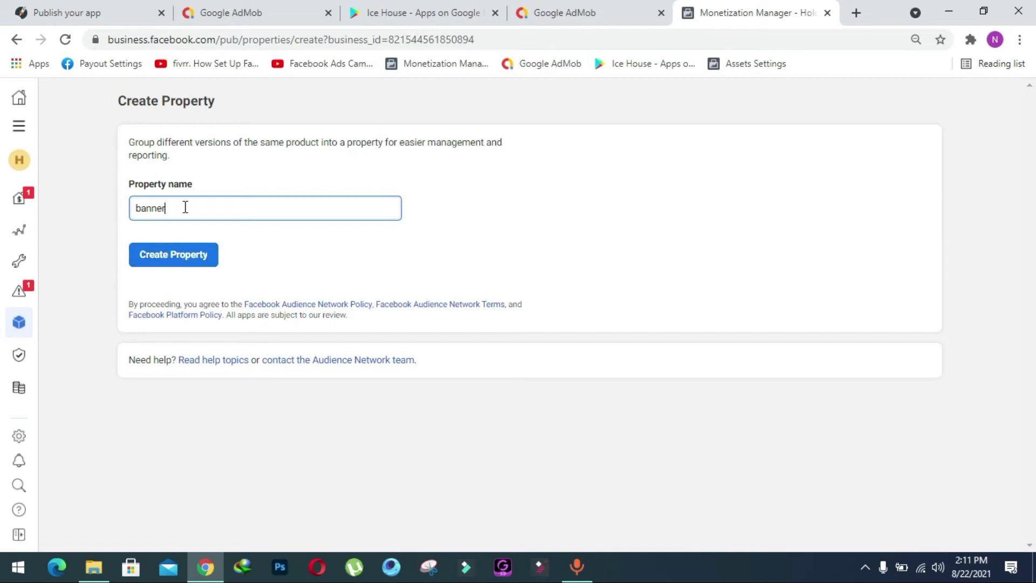
pyautogui.press('BackSpace')
pyautogui.press('BackSpace')
pyautogui.press('BackSpace')
pyautogui.press('BackSpace')
pyautogui.write('ho')
pyautogui.click(139, 255)
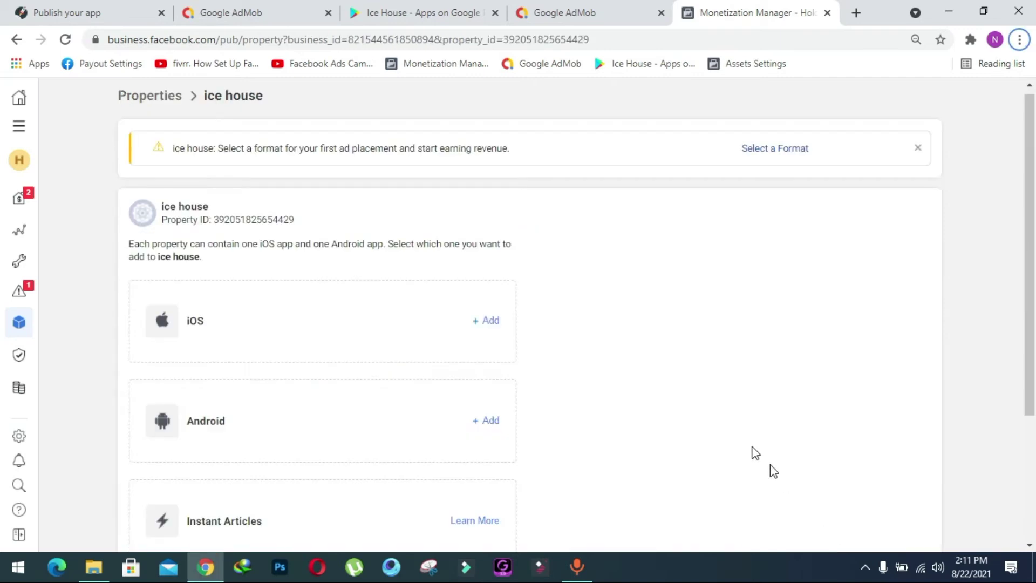
pyautogui.scroll(-1, 674, 371)
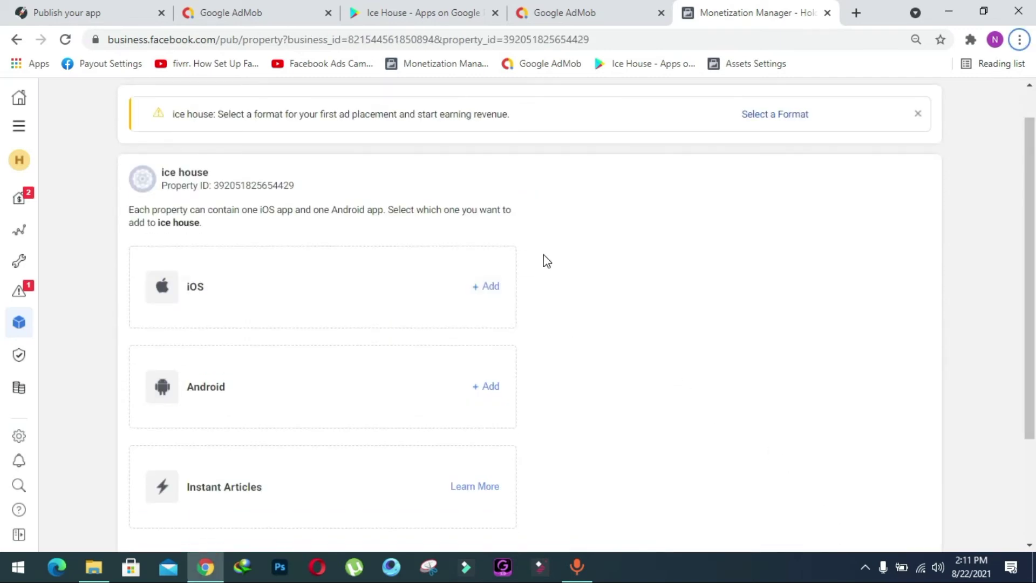
pyautogui.scroll(-1, 547, 261)
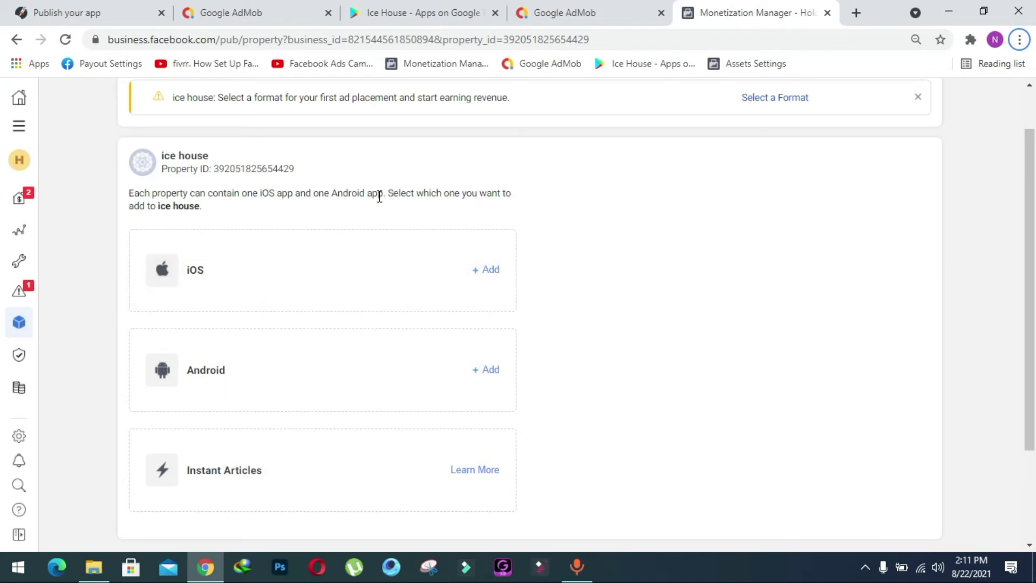
# - Add an Android app to the ice house property and paste its Google Play store URL
pyautogui.click(472, 372)
pyautogui.click(688, 299)
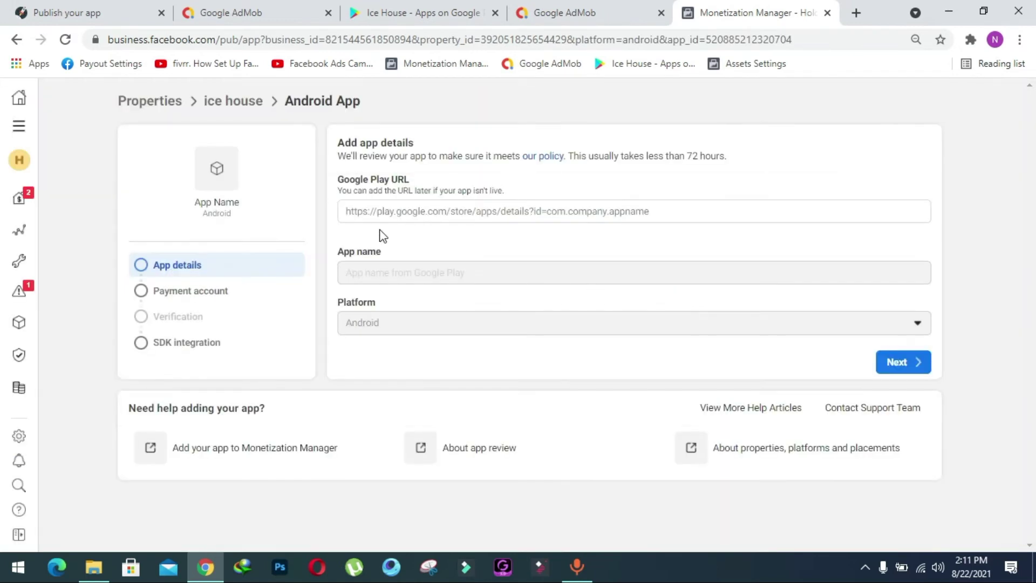
pyautogui.click(367, 211)
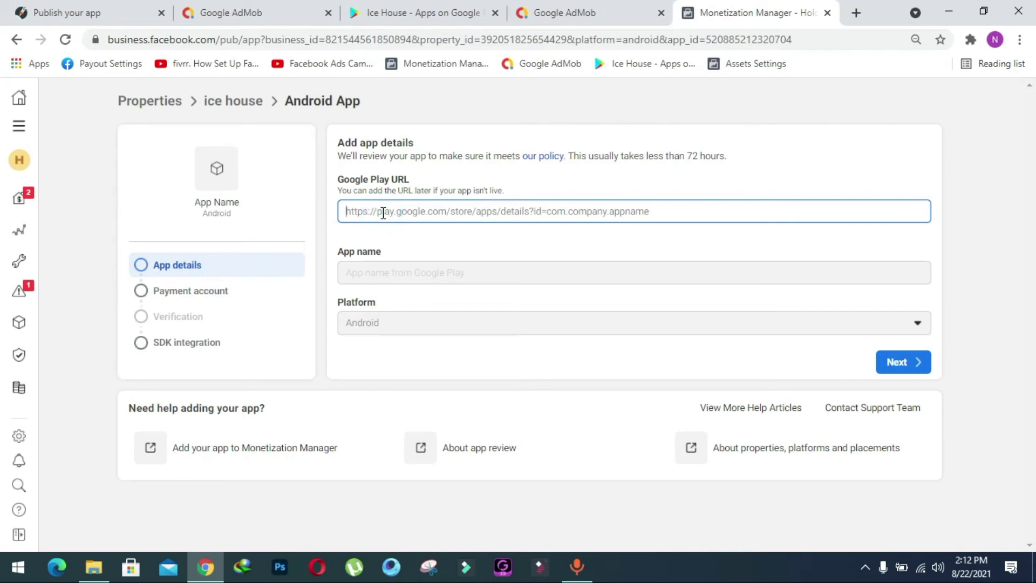
pyautogui.click(382, 12)
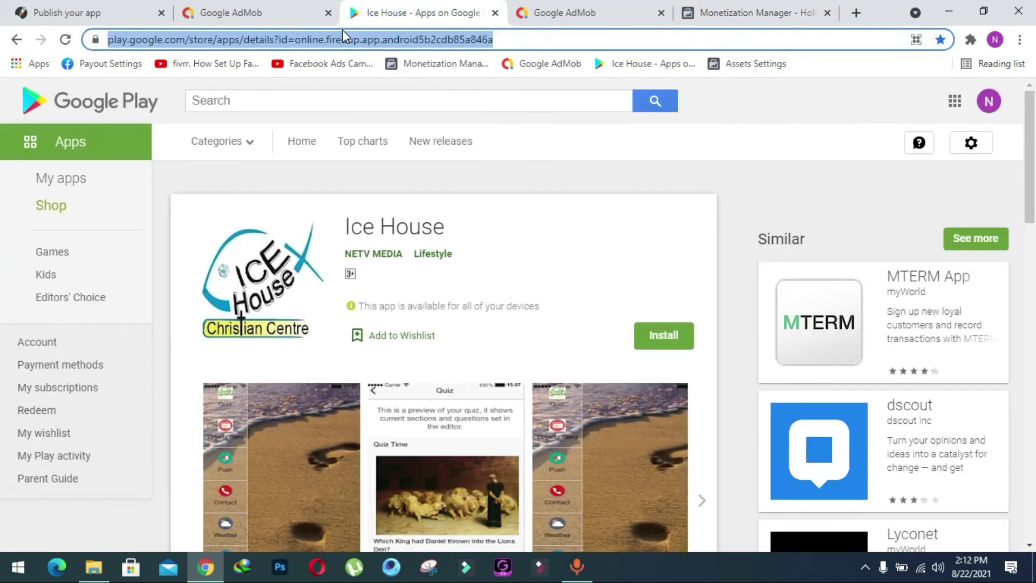
pyautogui.click(718, 12)
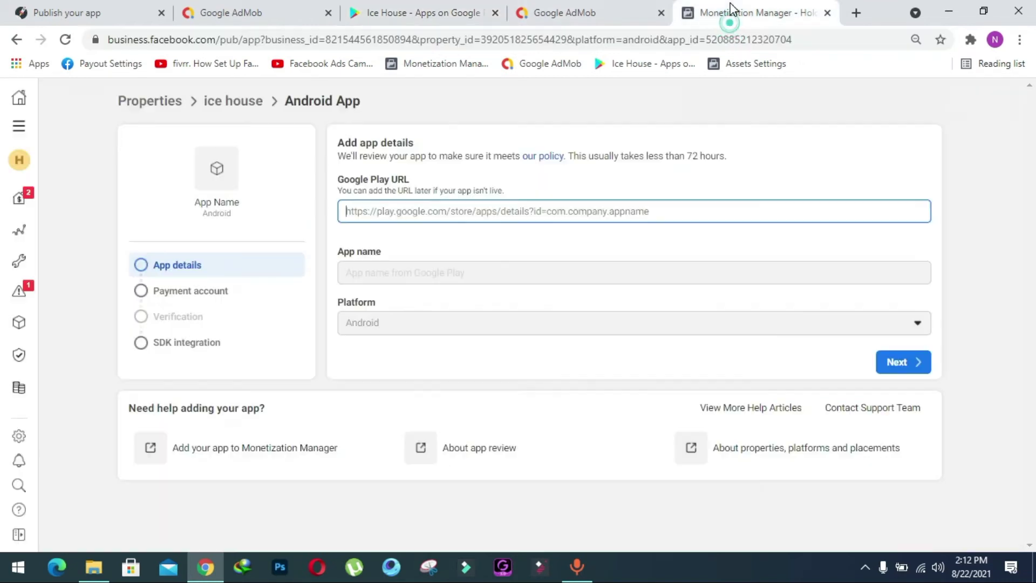
pyautogui.click(407, 211)
pyautogui.write('https://play.google.com/store/apps/details?id=online.firedup.app.android5b2cdb85a846a')
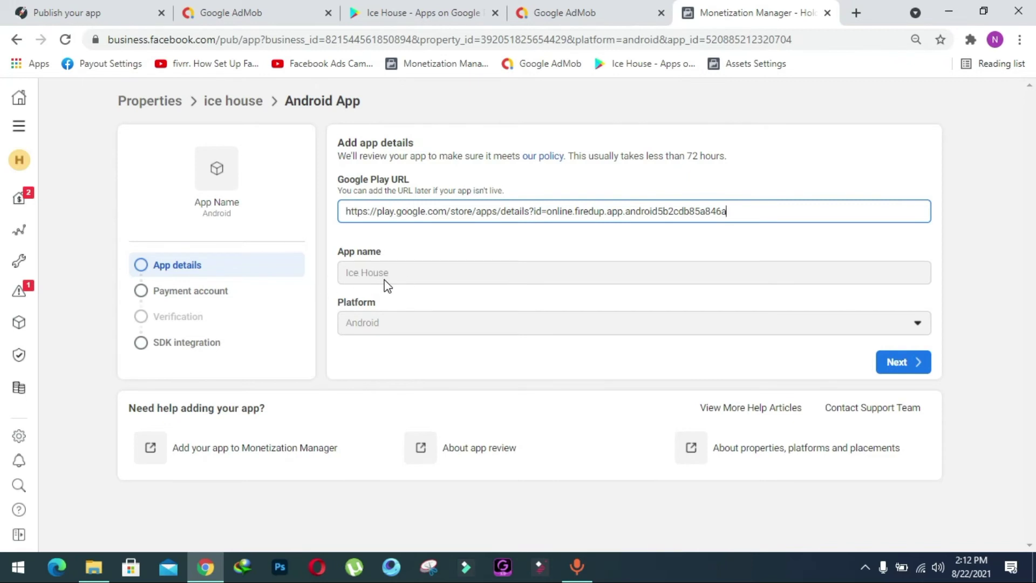
# - Continue through the payment account step to app verification
pyautogui.click(901, 371)
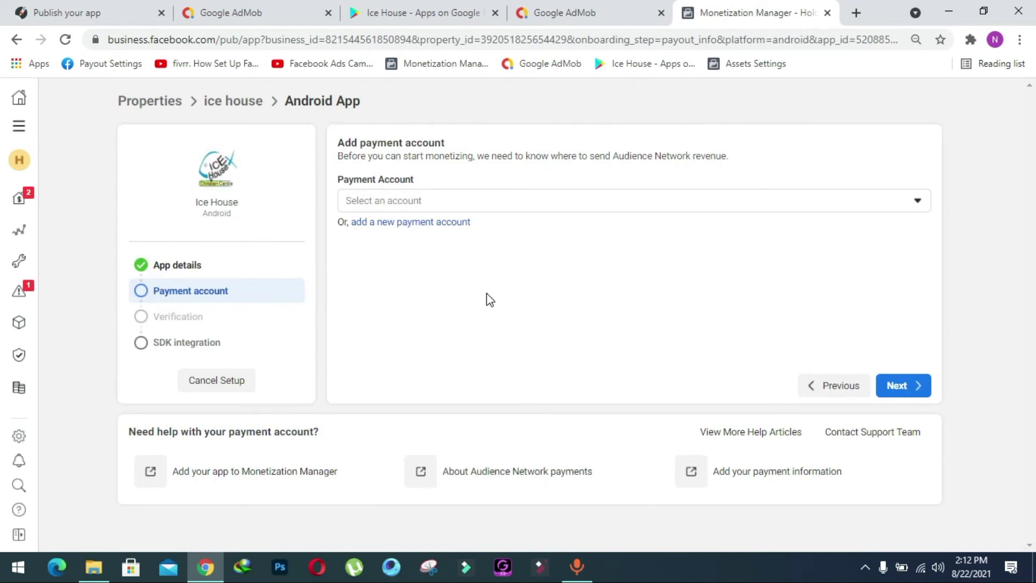
pyautogui.click(16, 534)
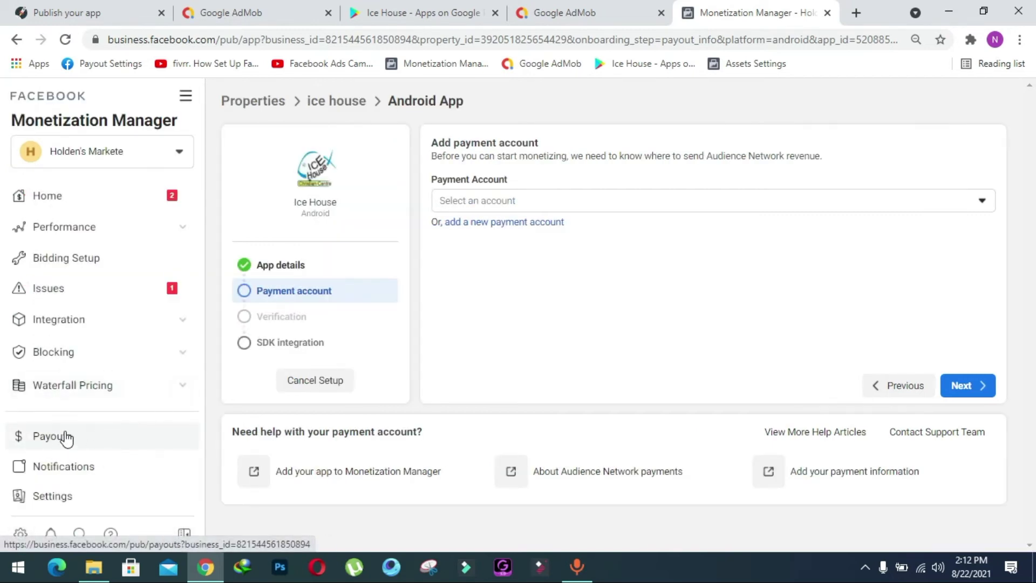
pyautogui.click(184, 529)
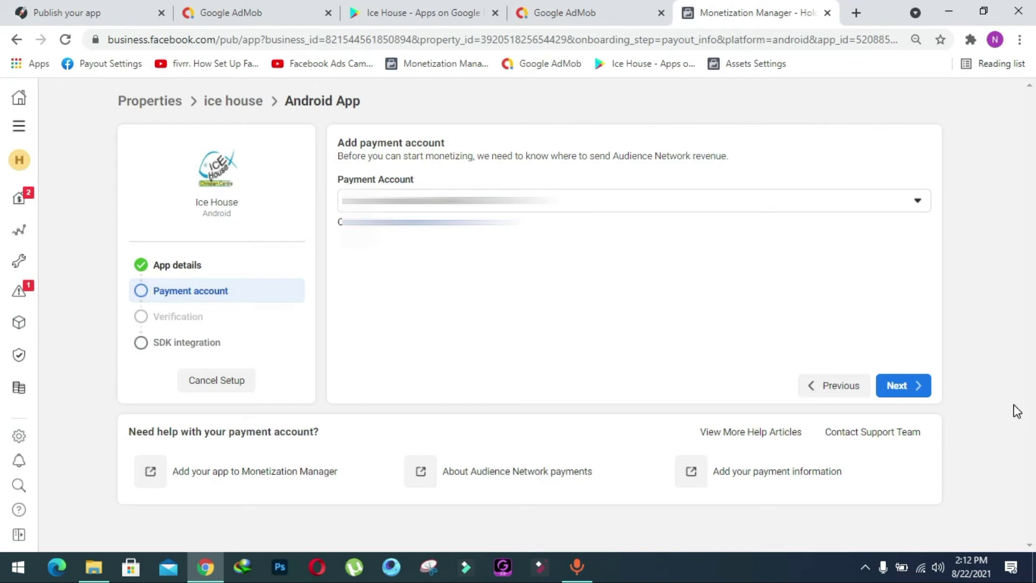
pyautogui.click(894, 386)
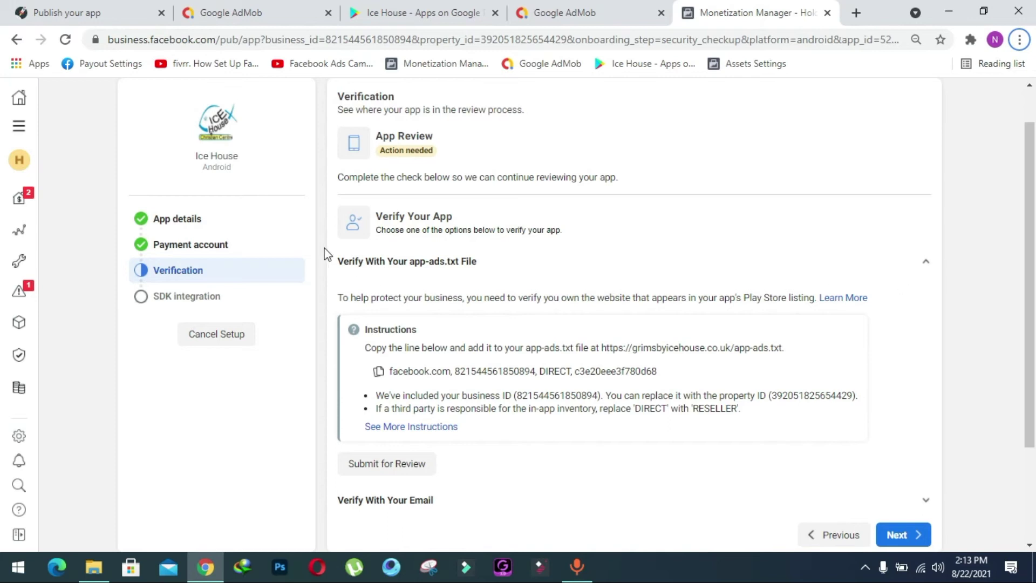
# - Choose email verification and send a verification code to the contact e-mail address
pyautogui.moveTo(375, 216); pyautogui.dragTo(454, 221)
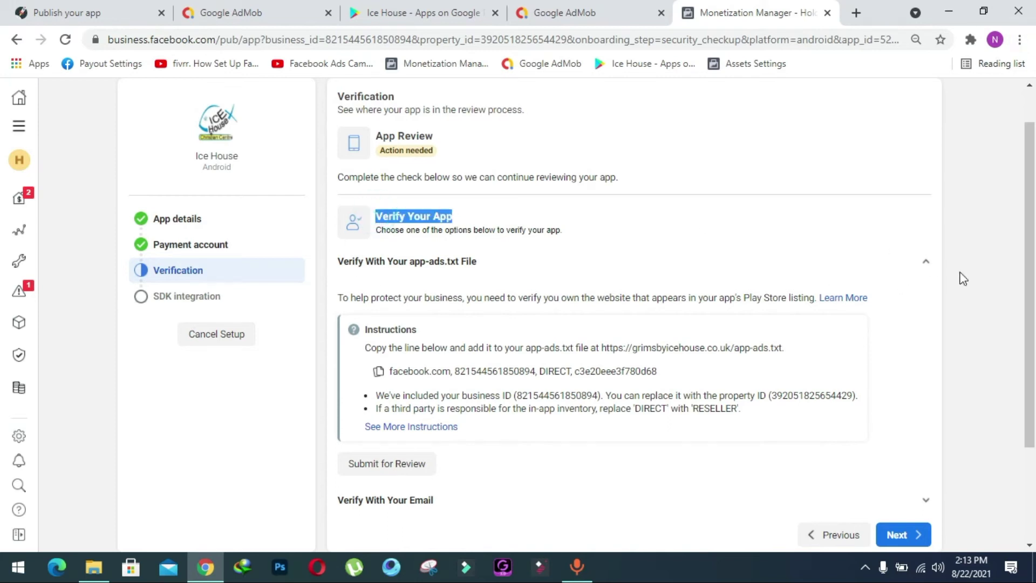
pyautogui.click(979, 288)
pyautogui.scroll(-2, 980, 290)
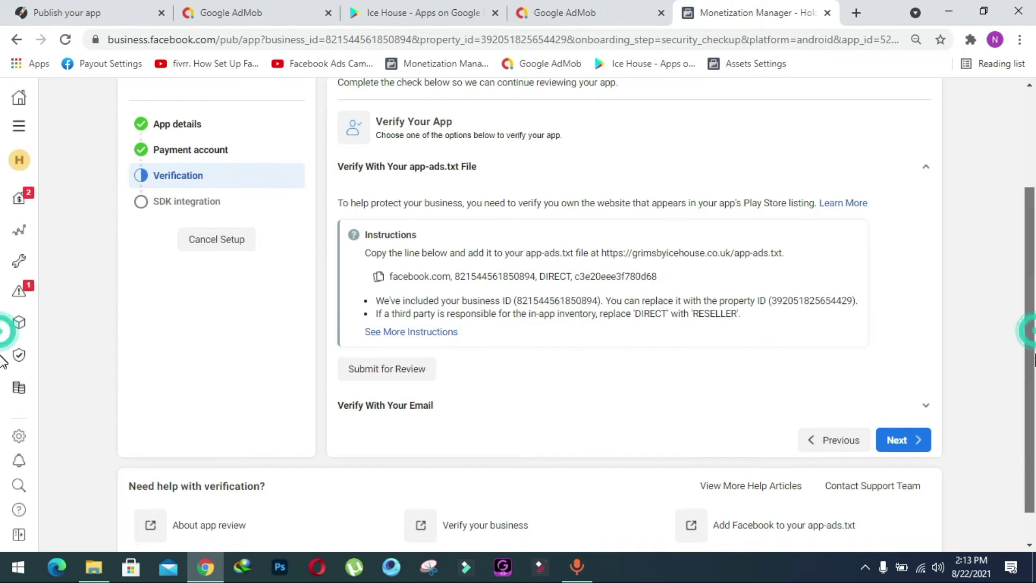
pyautogui.scroll(-1, 950, 361)
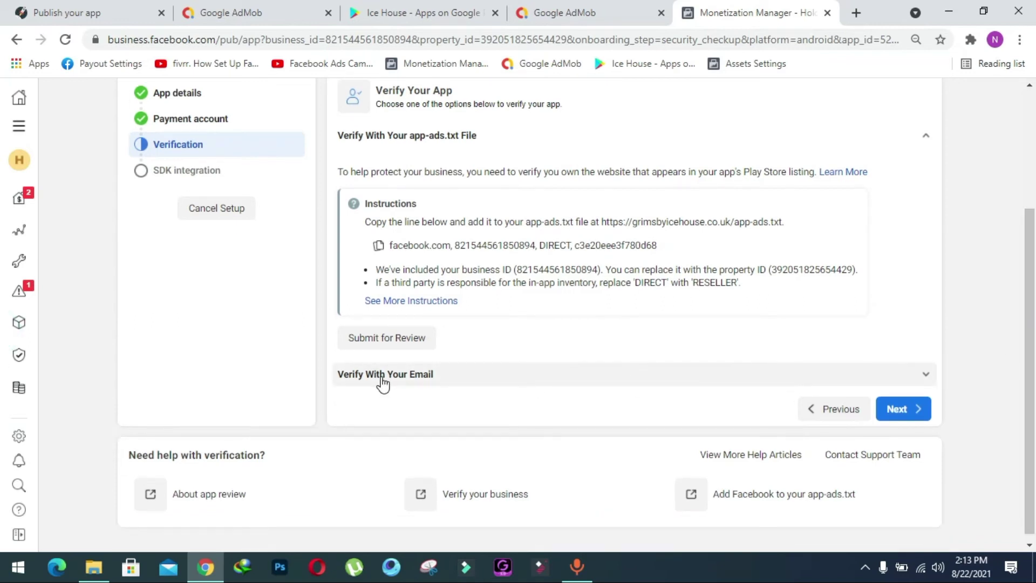
pyautogui.click(412, 378)
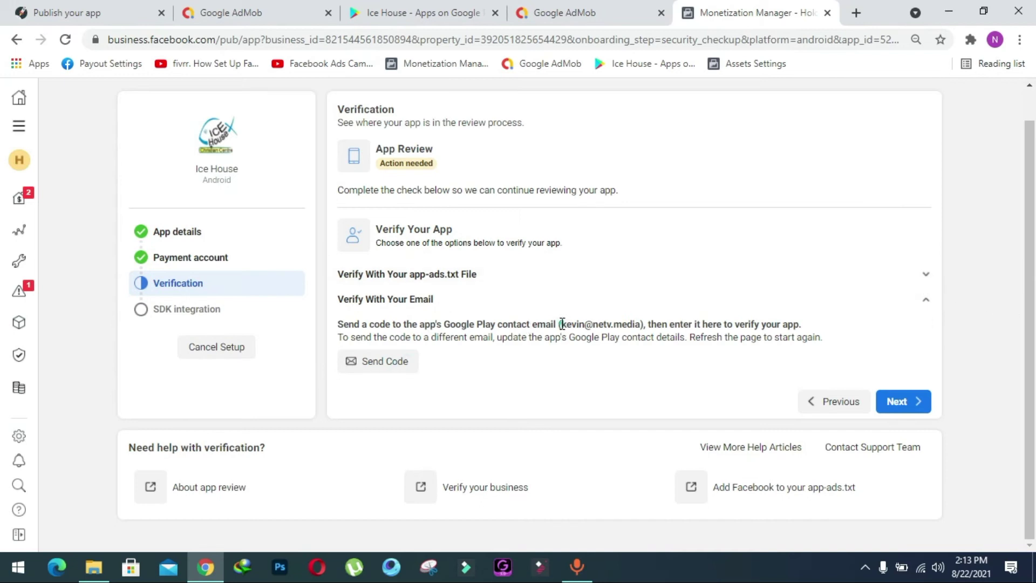
pyautogui.moveTo(561, 324); pyautogui.dragTo(630, 324)
pyautogui.click(630, 324)
pyautogui.moveTo(561, 325); pyautogui.dragTo(651, 326)
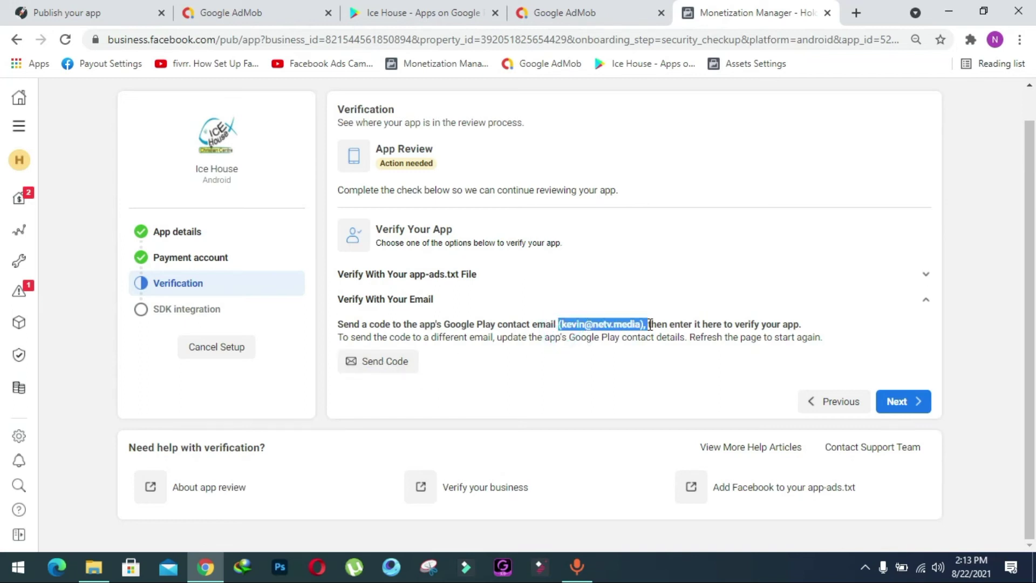
pyautogui.click(545, 384)
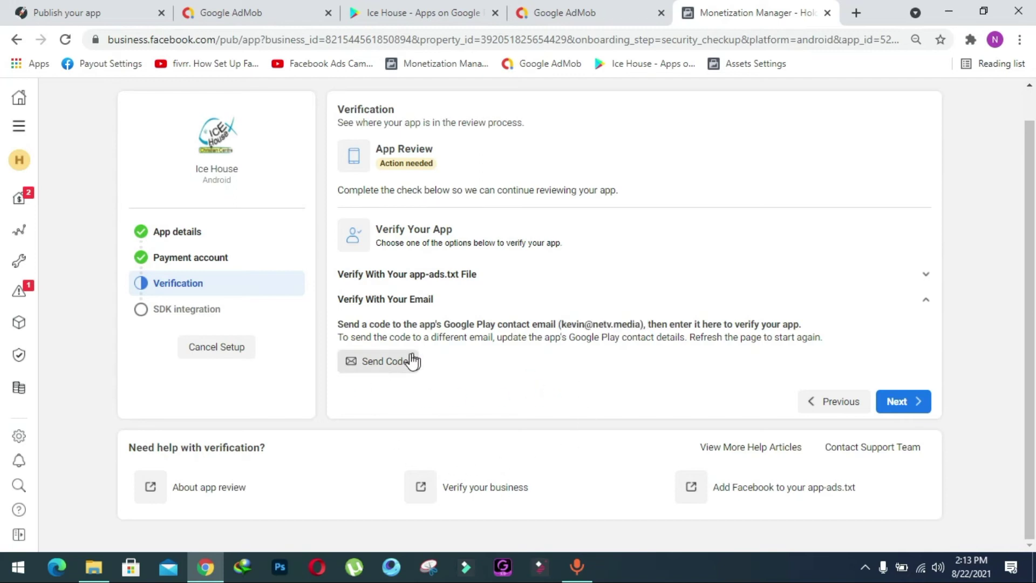
pyautogui.click(383, 365)
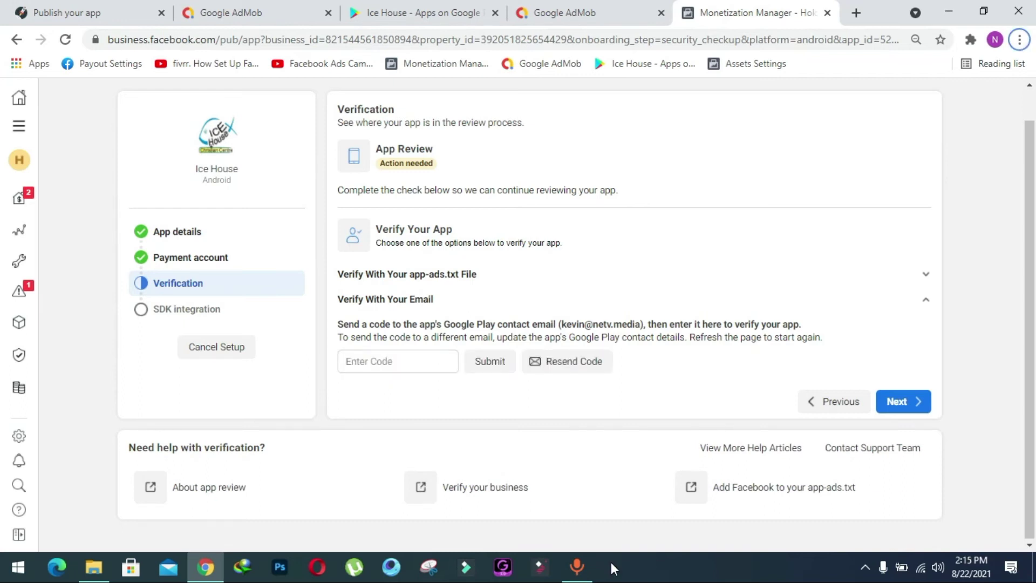
# - Enter the emailed verification code and submit it
pyautogui.click(384, 363)
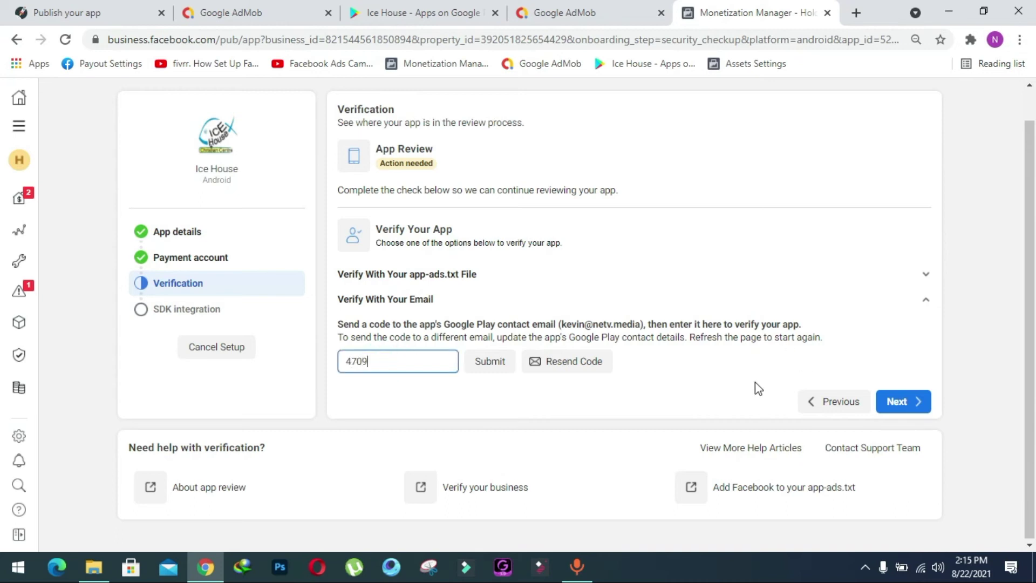
pyautogui.click(492, 367)
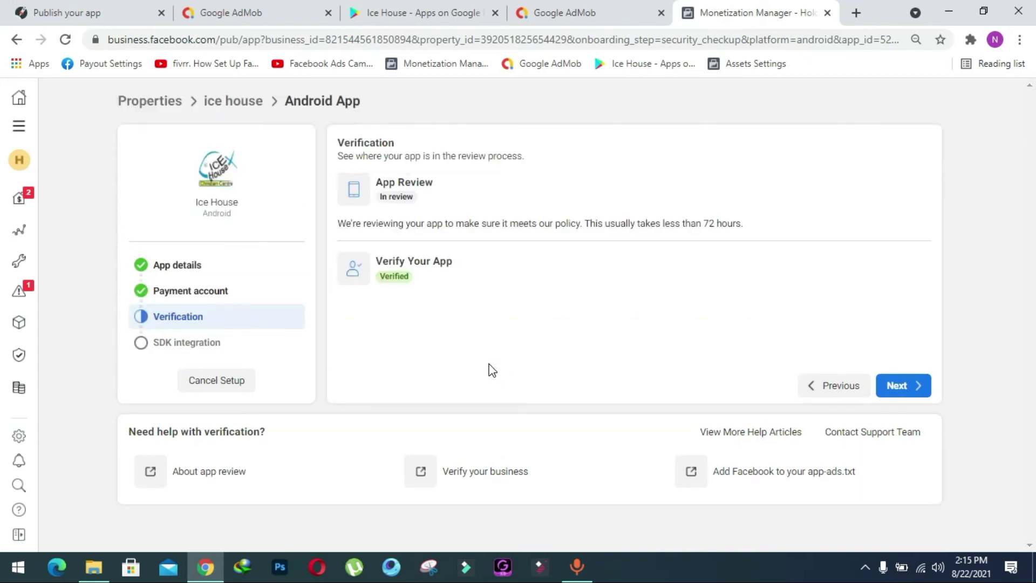
pyautogui.click(386, 277)
# - Continue to SDK integration and choose Google AdMob as the mediation platform
pyautogui.click(891, 386)
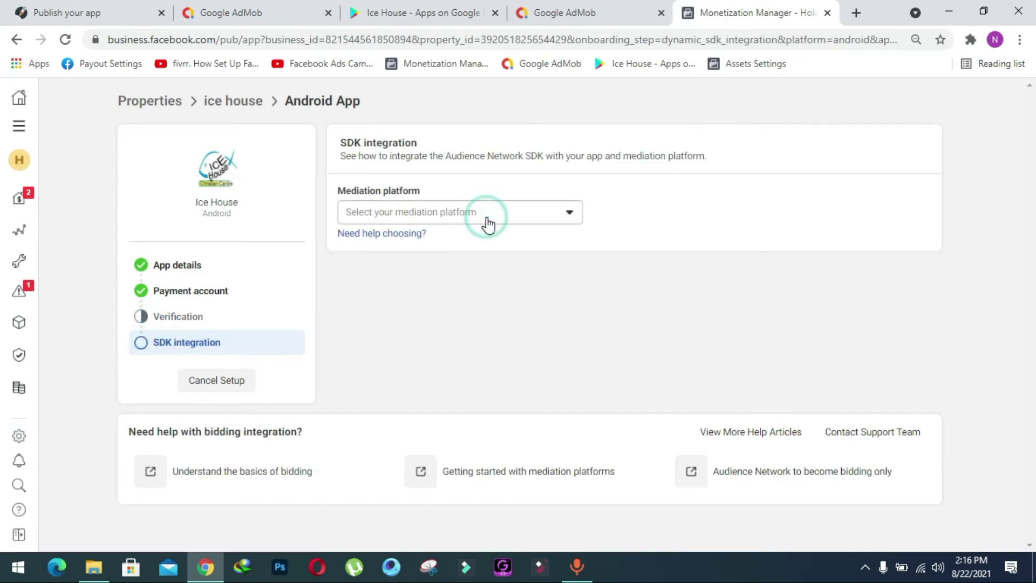
pyautogui.click(487, 218)
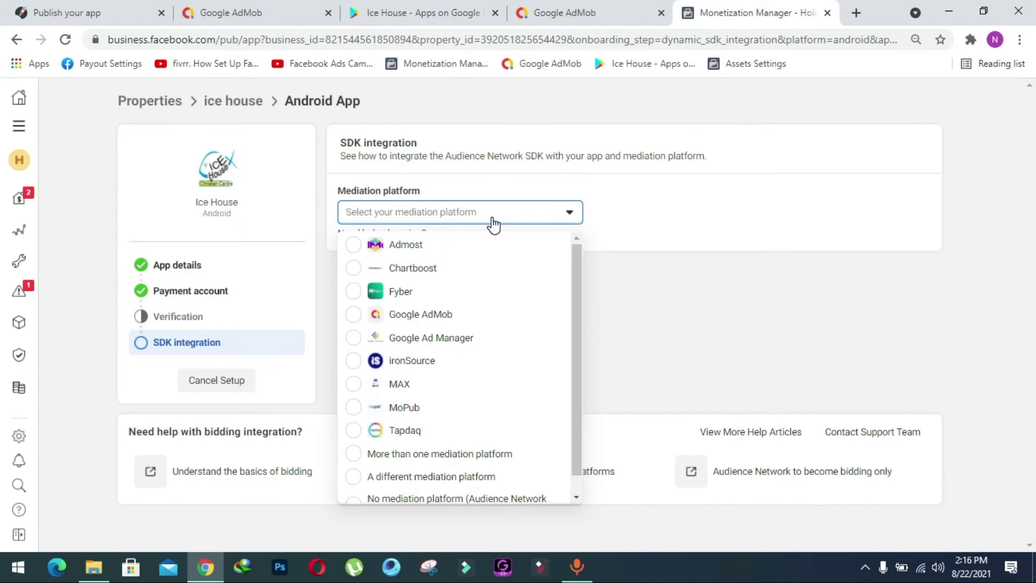
pyautogui.press('alt')
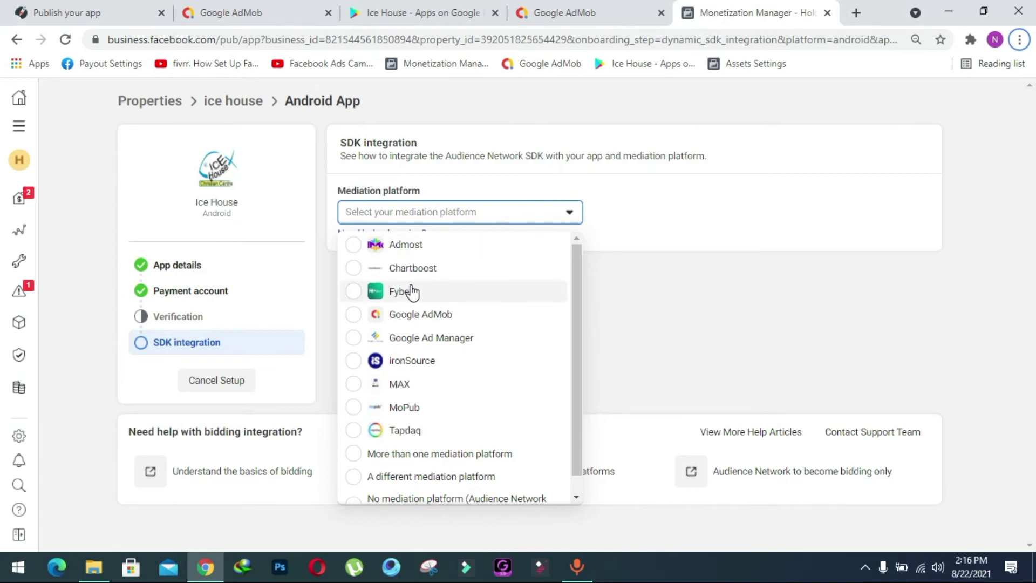
pyautogui.click(354, 318)
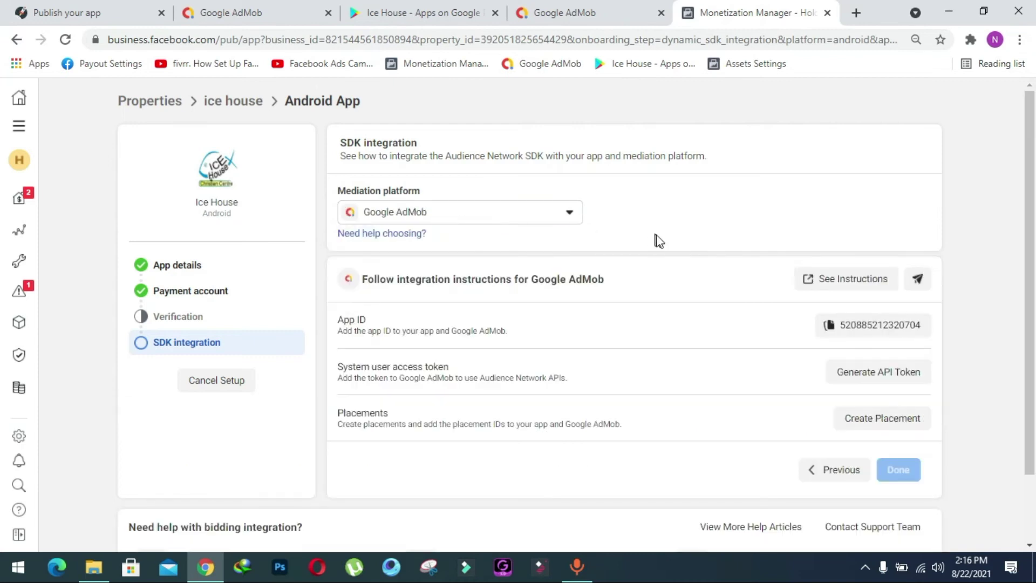
pyautogui.scroll(-2, 631, 264)
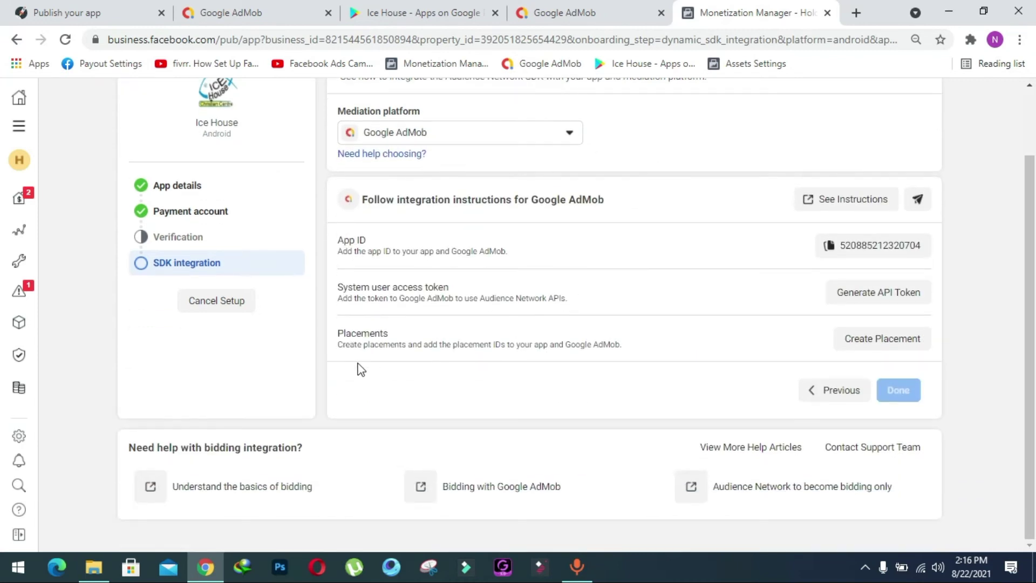
pyautogui.doubleClick(334, 334)
pyautogui.click(443, 374)
# - Create a Banner-format placement named 'banner' and copy its placement ID
pyautogui.click(874, 330)
pyautogui.click(873, 330)
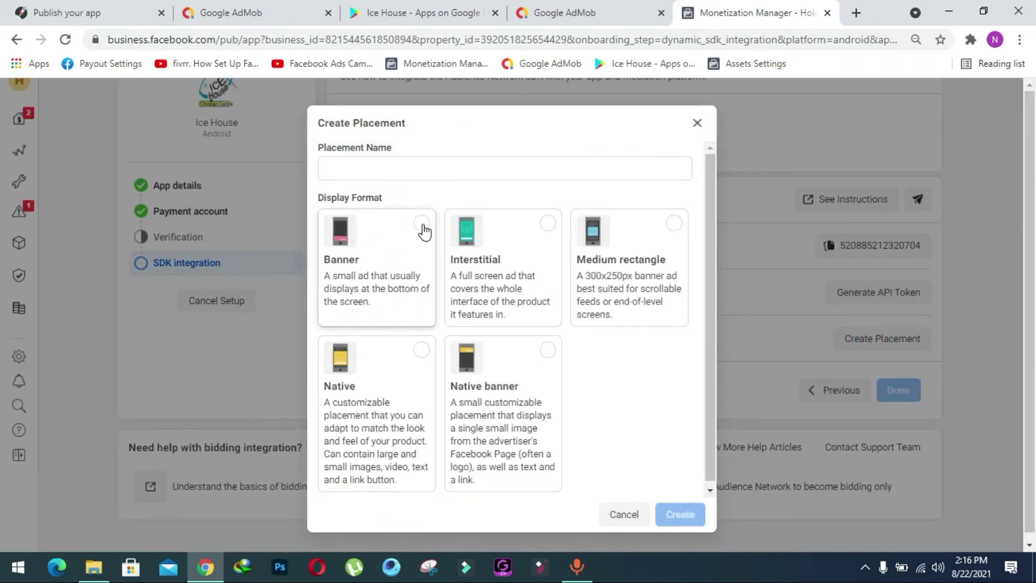
pyautogui.click(389, 163)
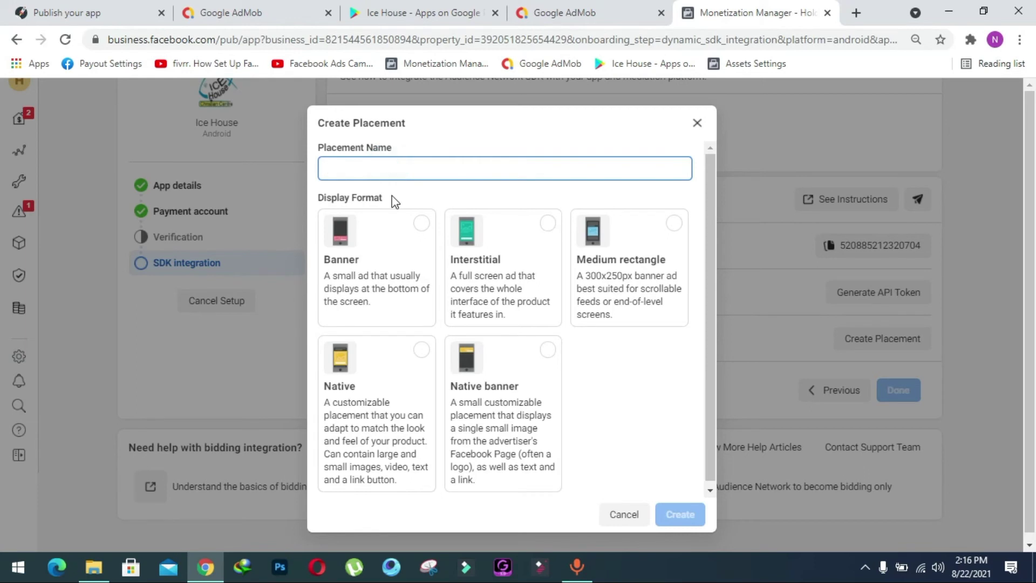
pyautogui.write('banner')
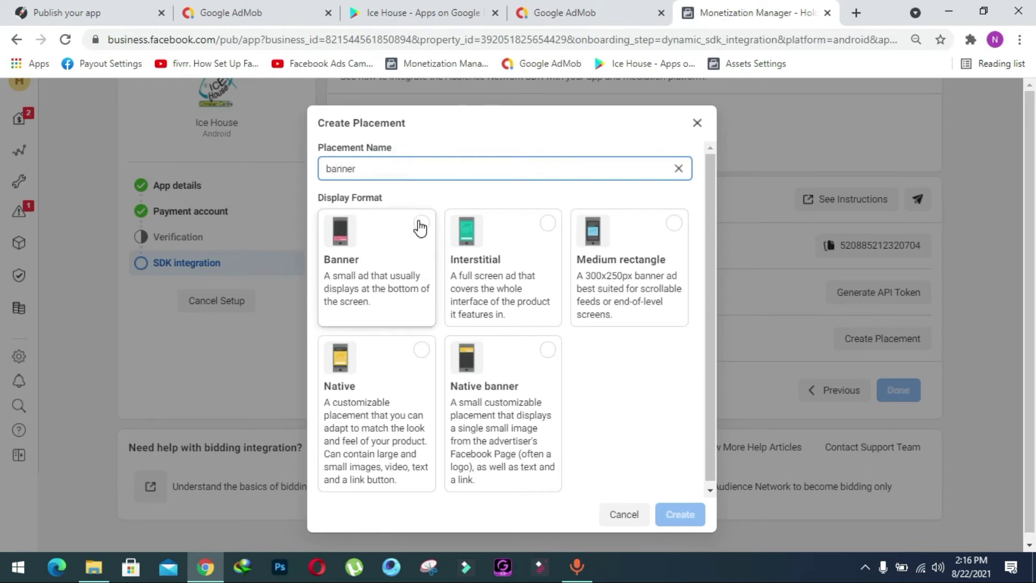
pyautogui.click(607, 397)
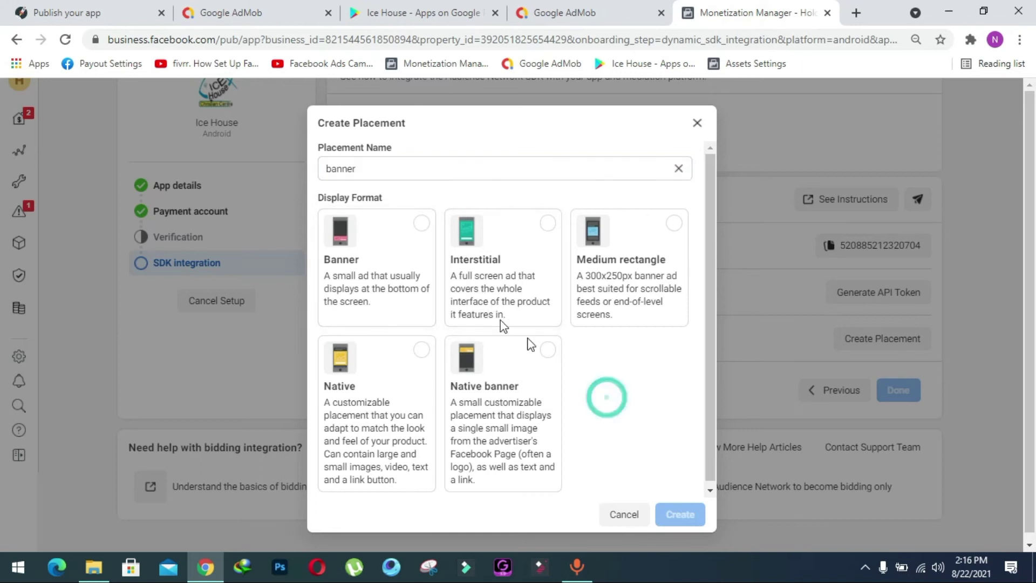
pyautogui.click(331, 228)
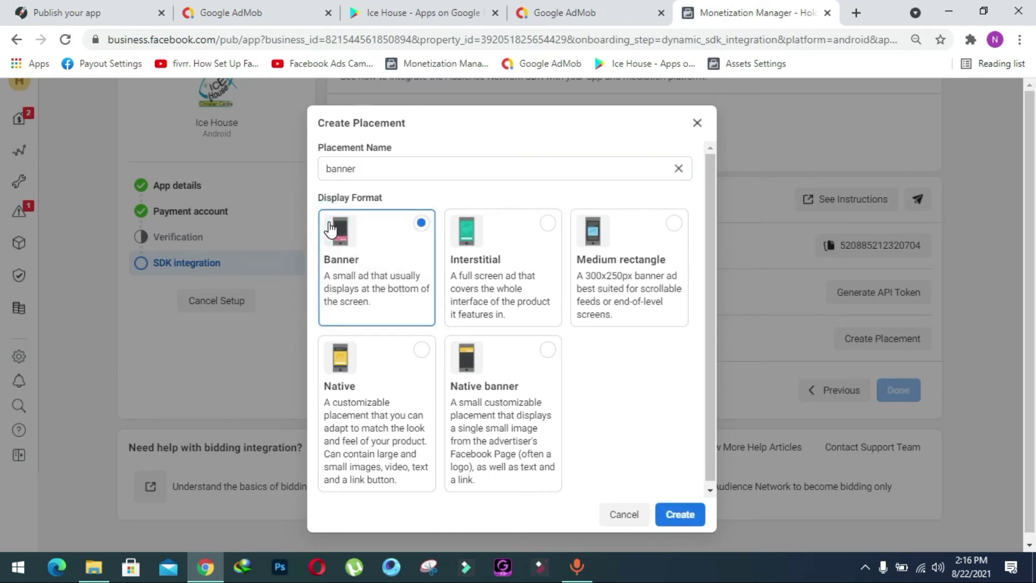
pyautogui.click(688, 515)
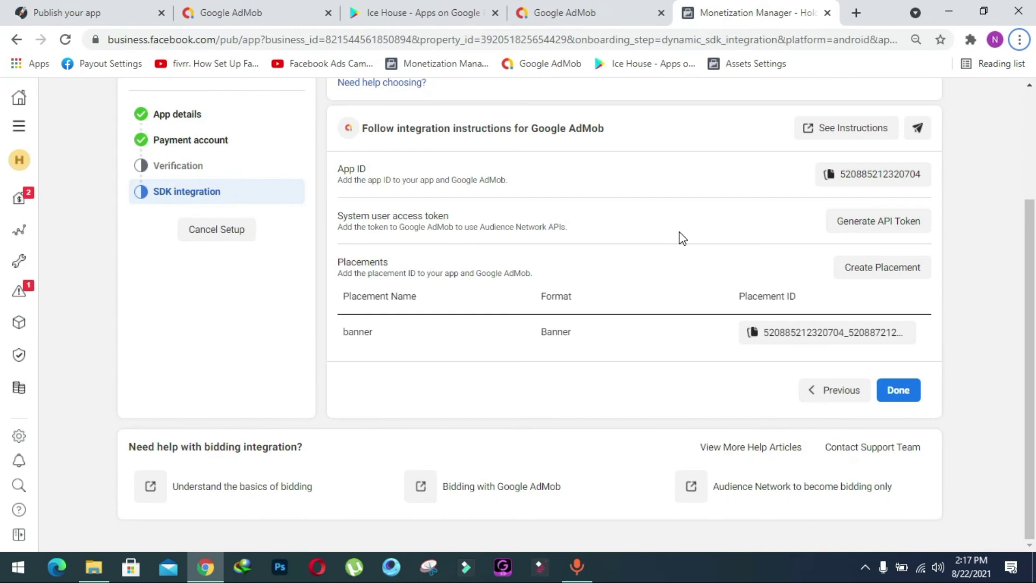
pyautogui.scroll(1, 682, 238)
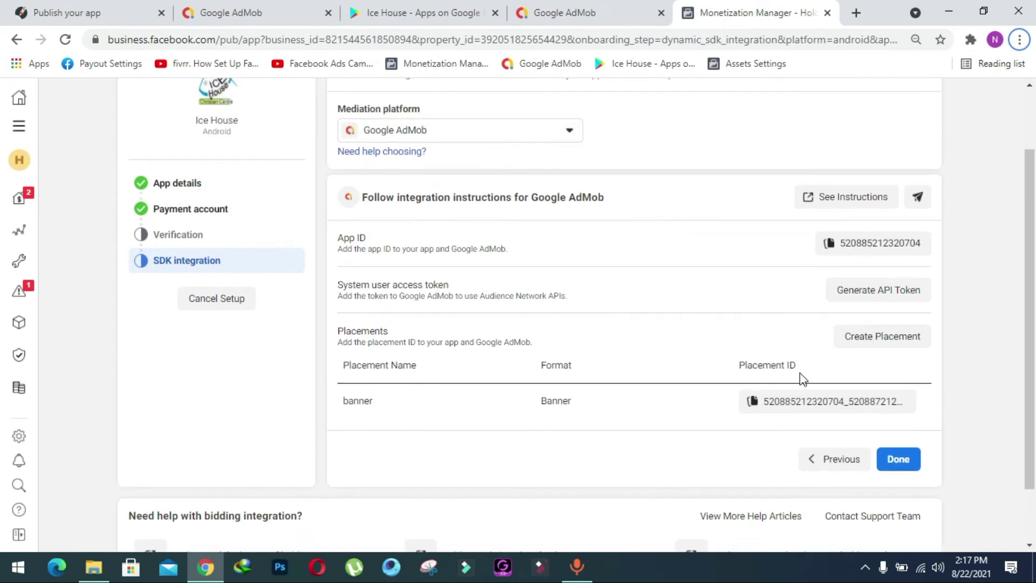
pyautogui.click(752, 403)
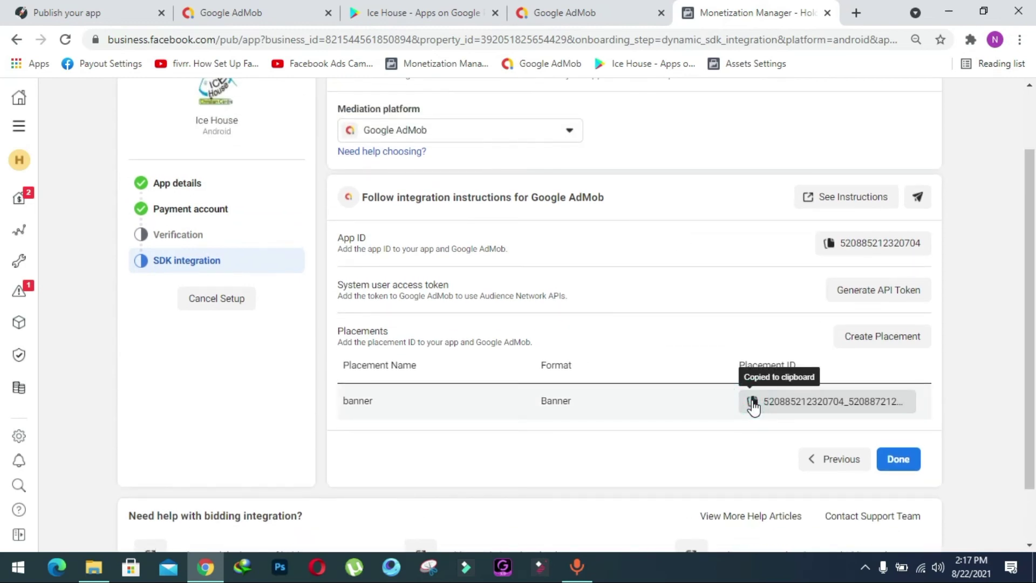
pyautogui.click(586, 20)
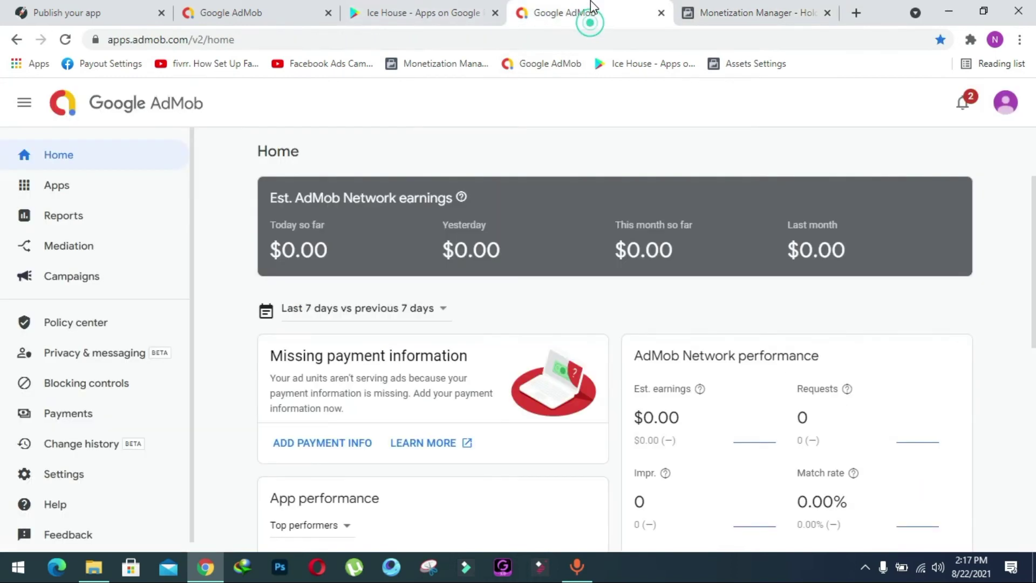
# - Paste the copied Facebook placement ID into the banner's Placement ID mapping and confirm it
pyautogui.click(259, 7)
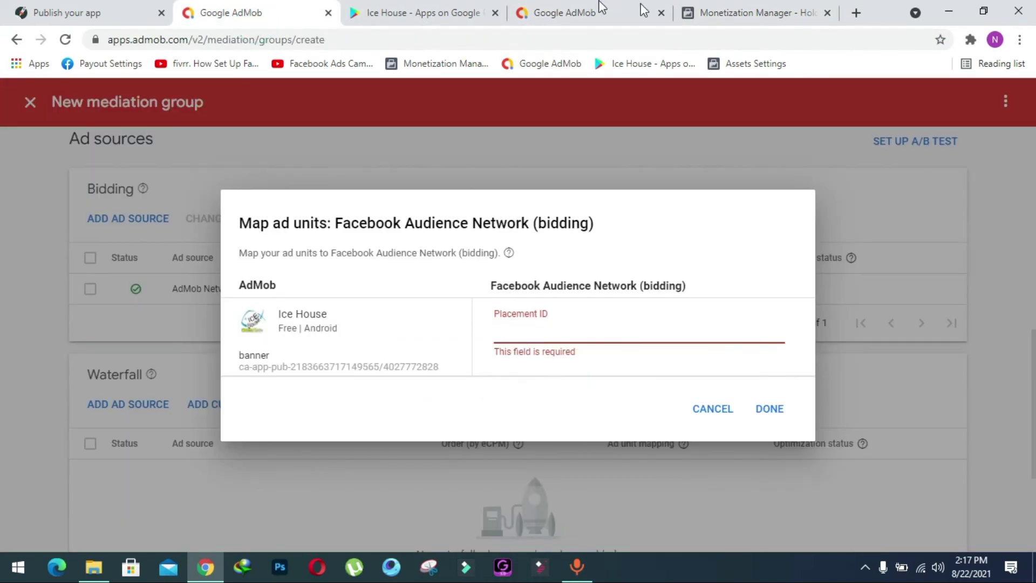
pyautogui.click(664, 16)
pyautogui.click(586, 333)
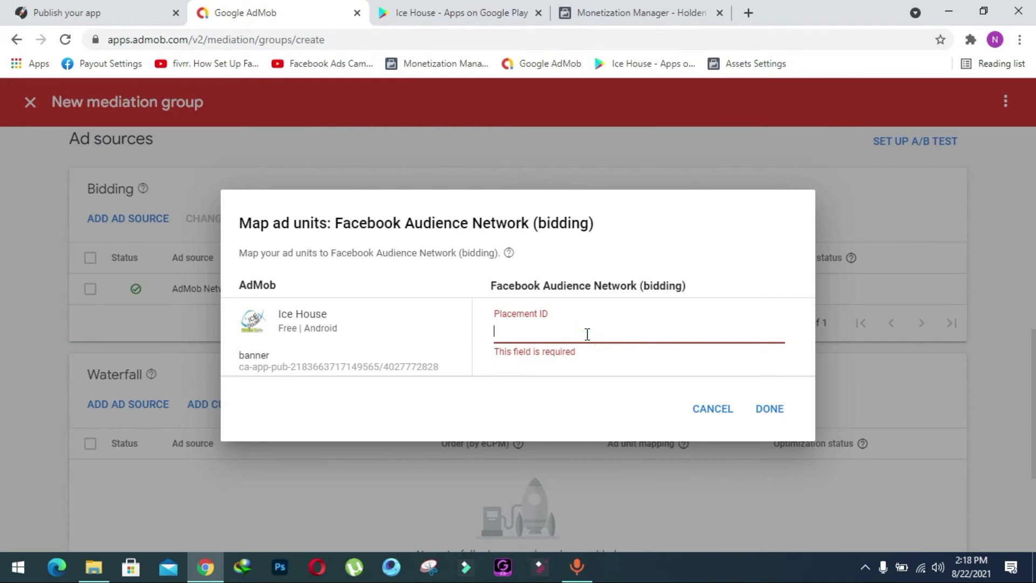
pyautogui.hotkey('ctrl', 'v')
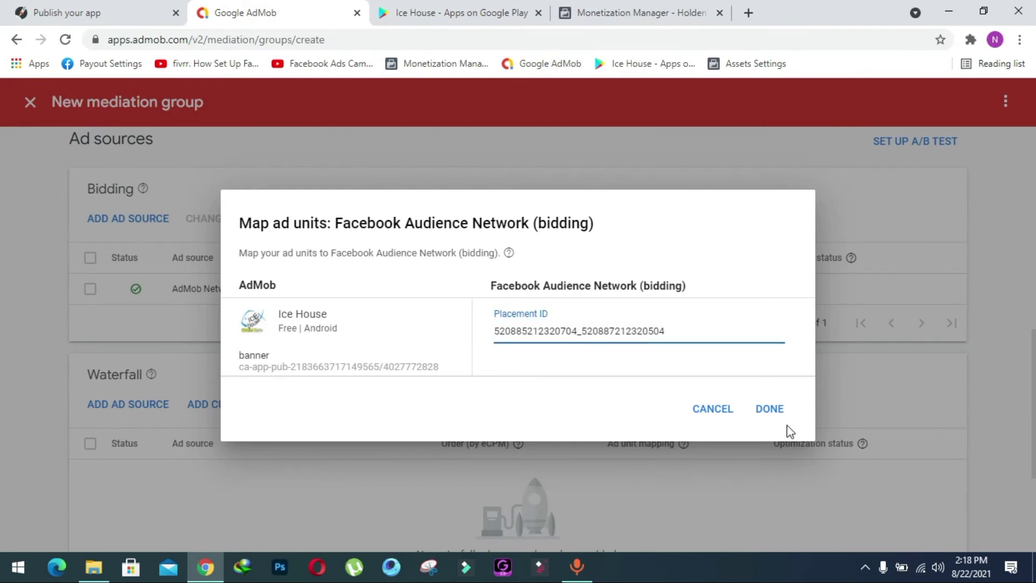
pyautogui.click(781, 417)
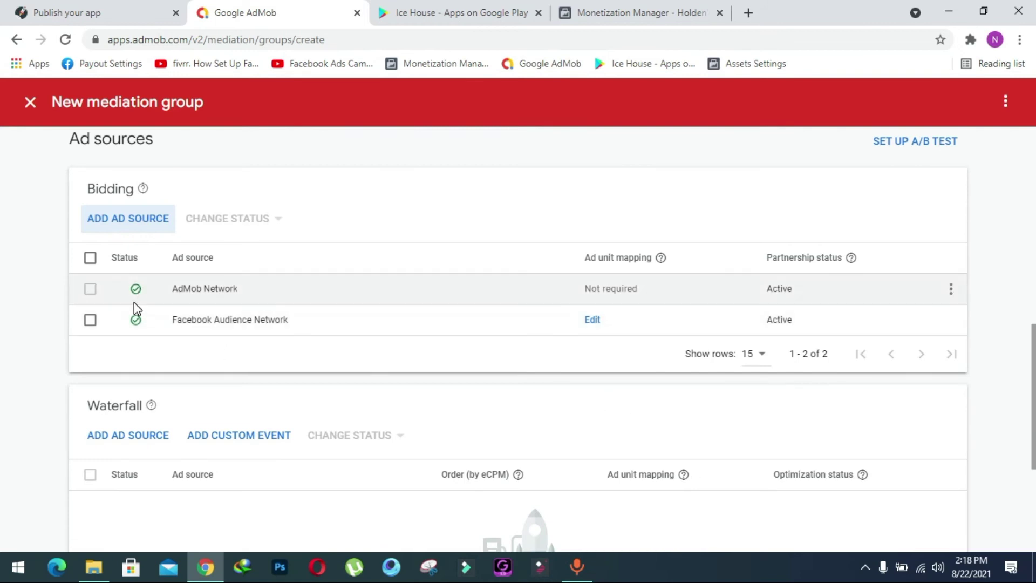
# - Save the banner mediation group and return to the Mediation Groups list
pyautogui.scroll(-5, 136, 321)
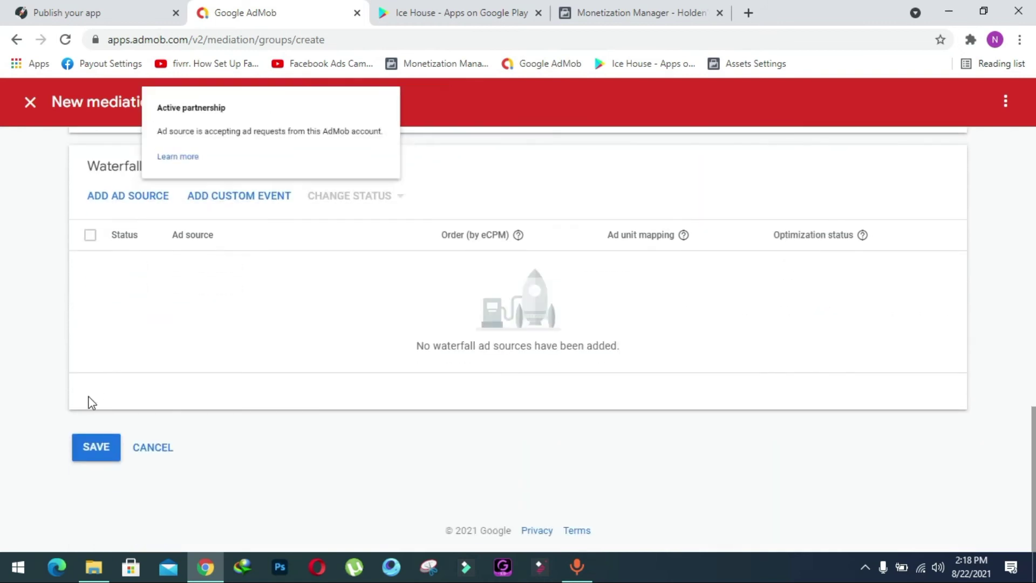
pyautogui.click(83, 450)
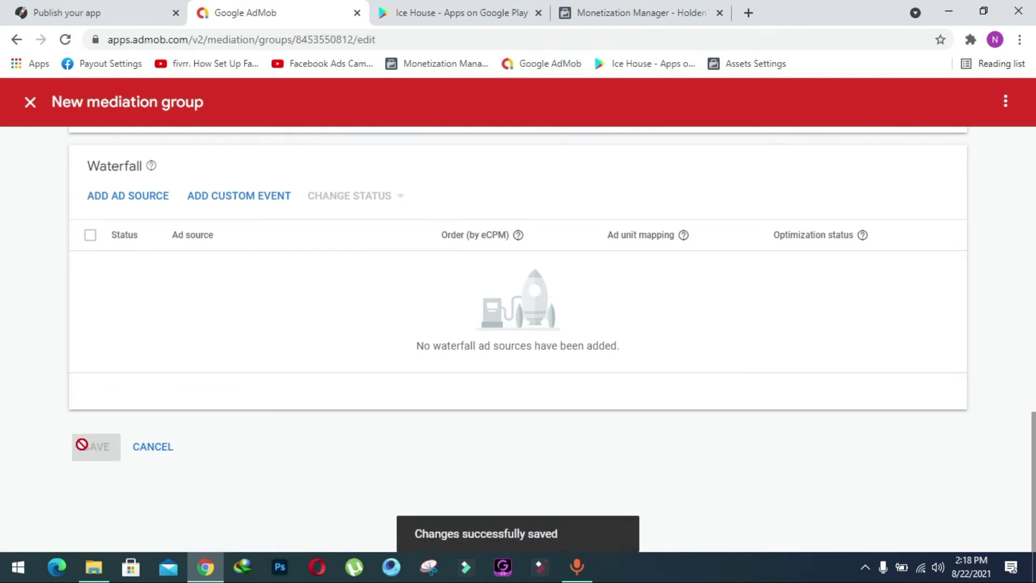
pyautogui.click(30, 102)
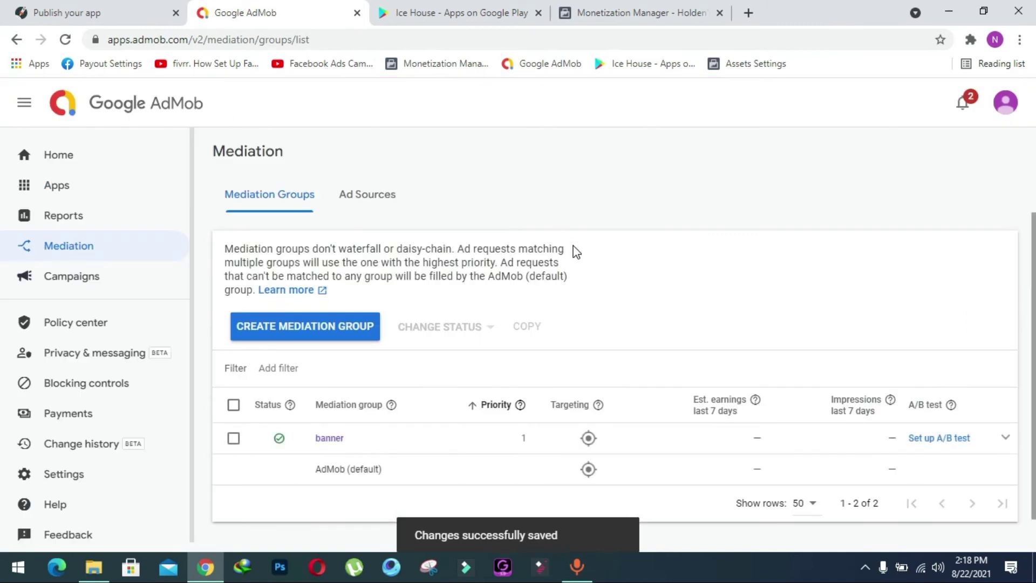
pyautogui.scroll(-1, 574, 250)
pyautogui.click(277, 404)
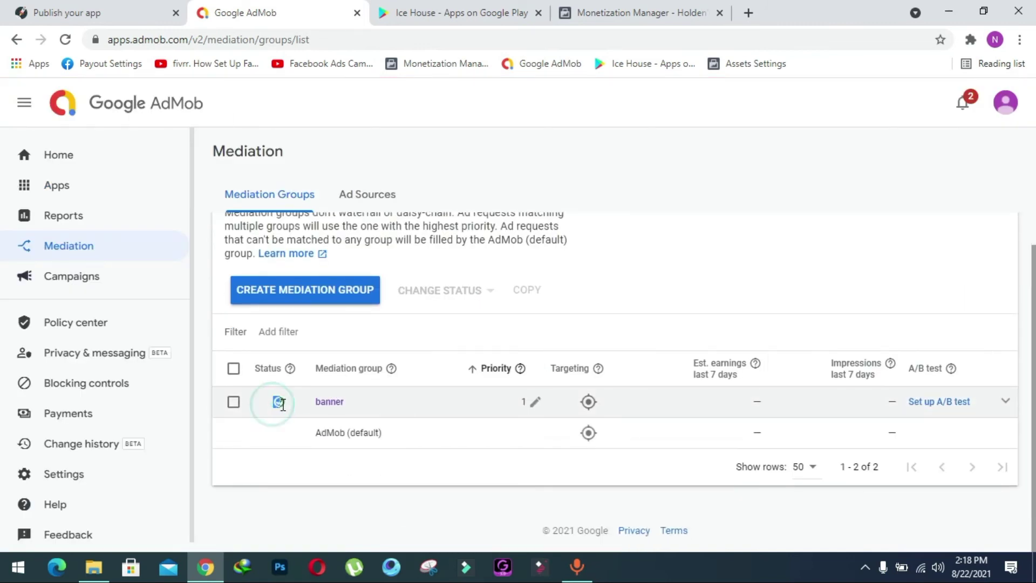
pyautogui.click(710, 249)
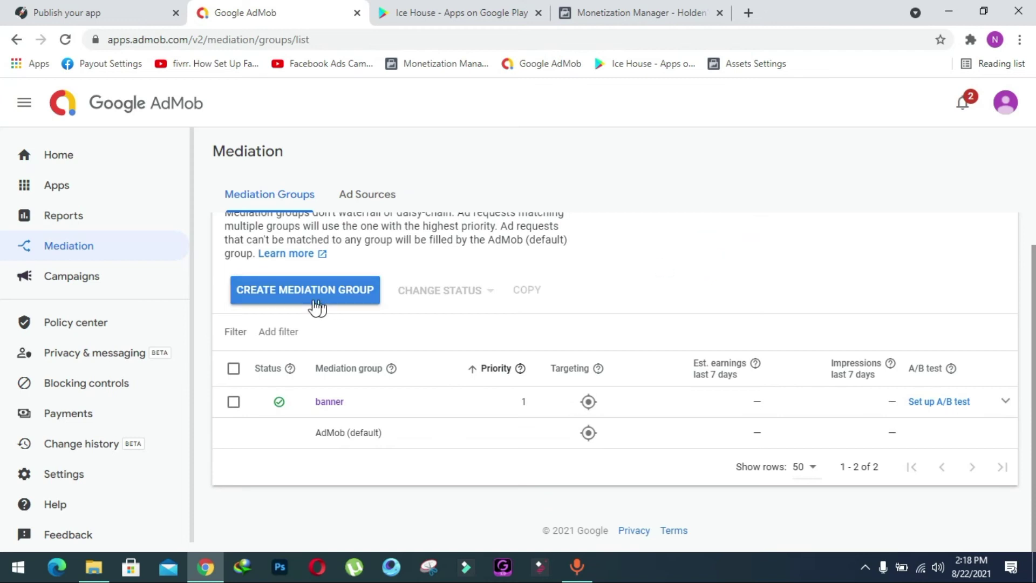
# - Create an Android mediation group for the Interstitial ad format and name it 'interstitial'
pyautogui.click(290, 303)
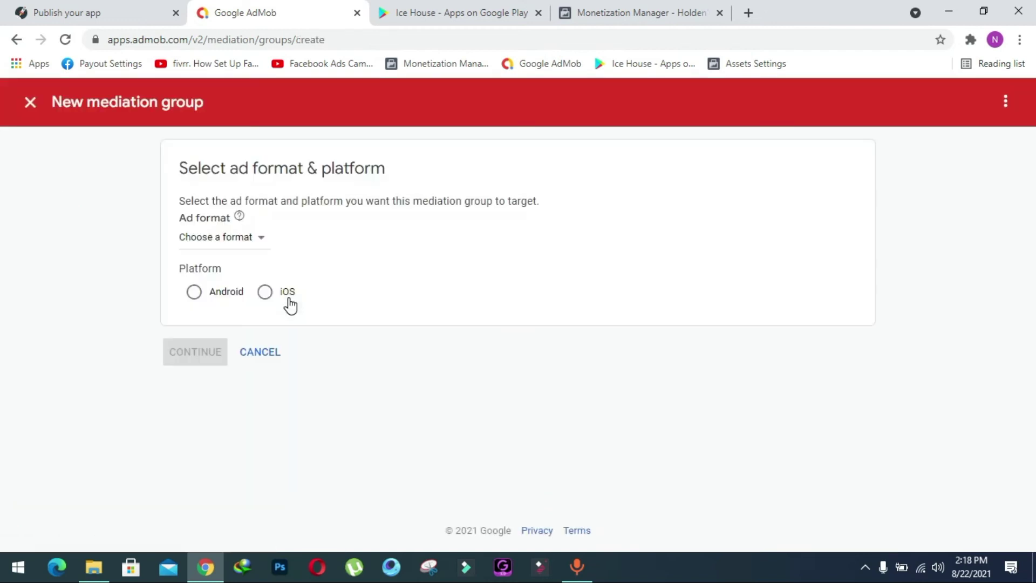
pyautogui.click(222, 237)
pyautogui.click(221, 280)
pyautogui.click(195, 293)
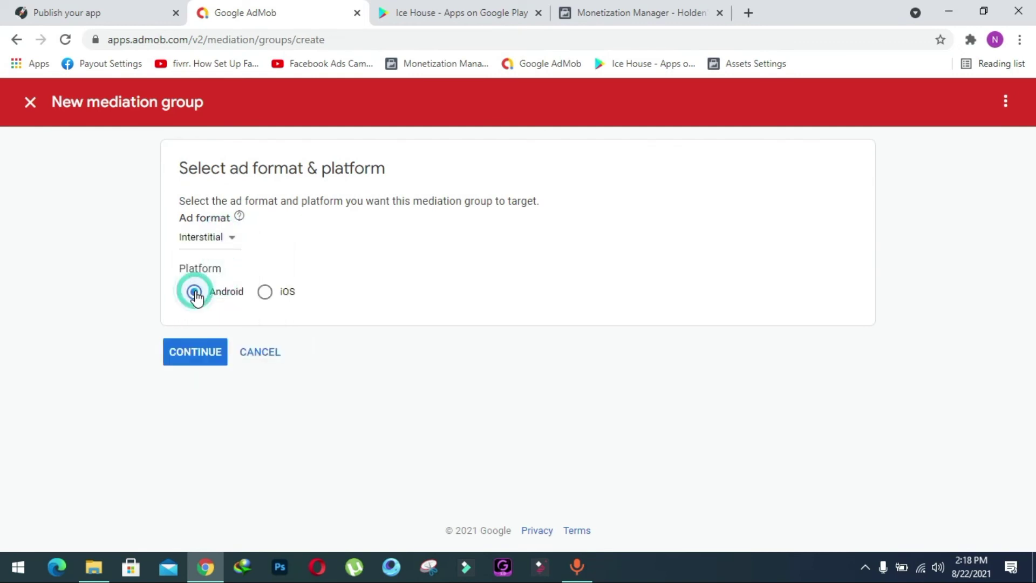
pyautogui.click(194, 358)
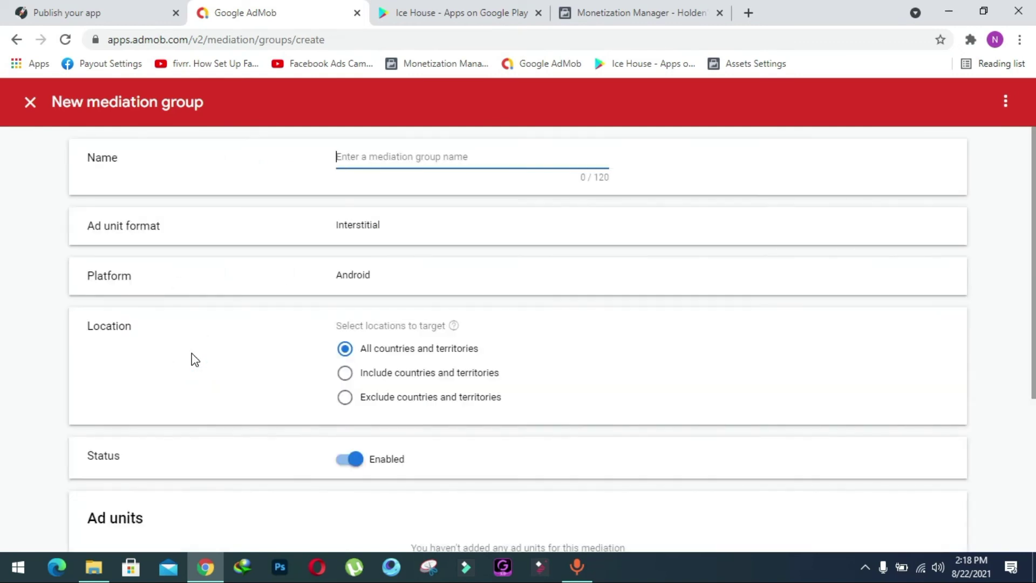
pyautogui.click(400, 156)
pyautogui.write('interstitial')
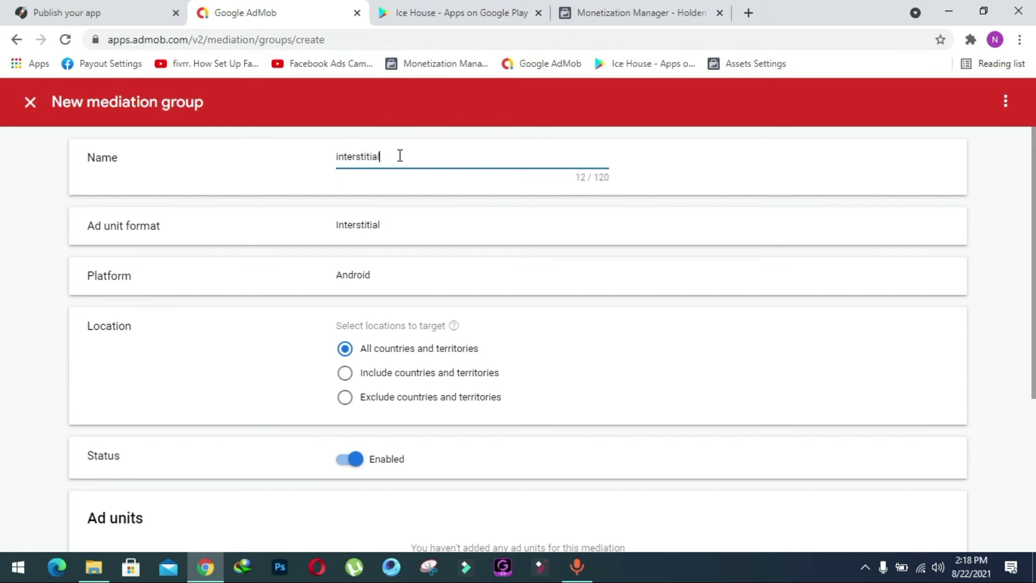
pyautogui.scroll(-5, 300, 252)
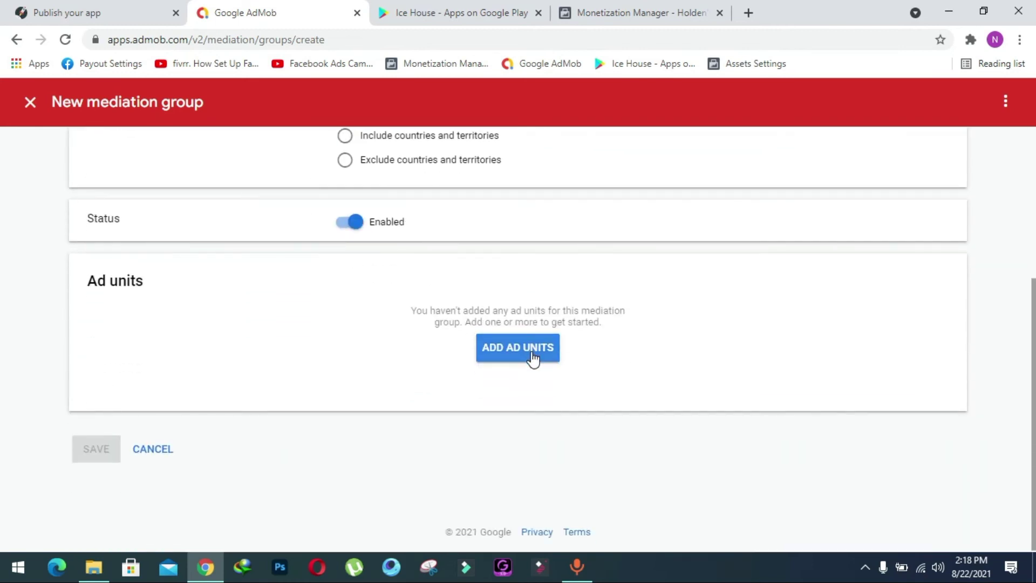
# - Add the Ice House interstital ad unit to the interstitial mediation group
pyautogui.click(531, 356)
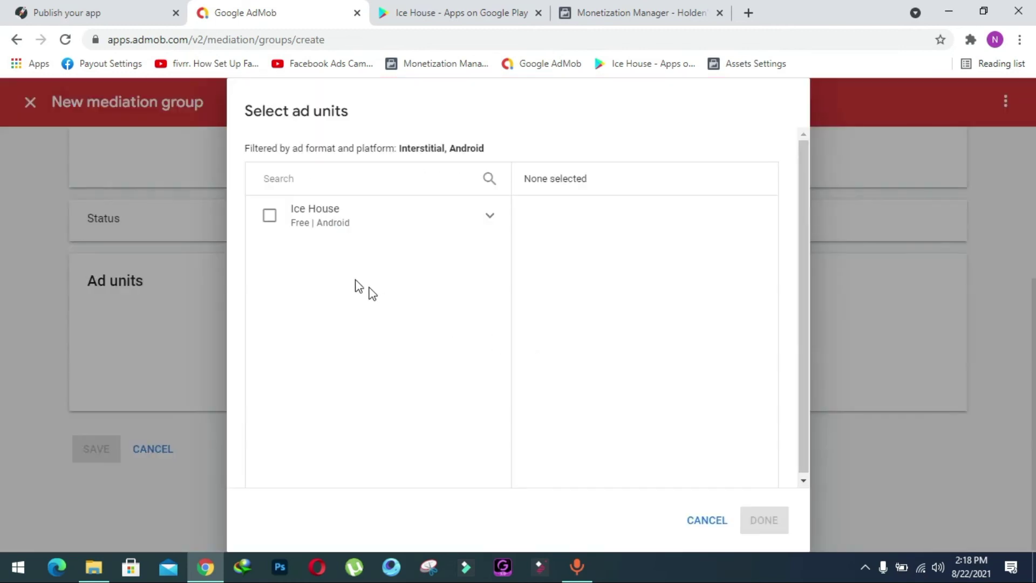
pyautogui.click(269, 216)
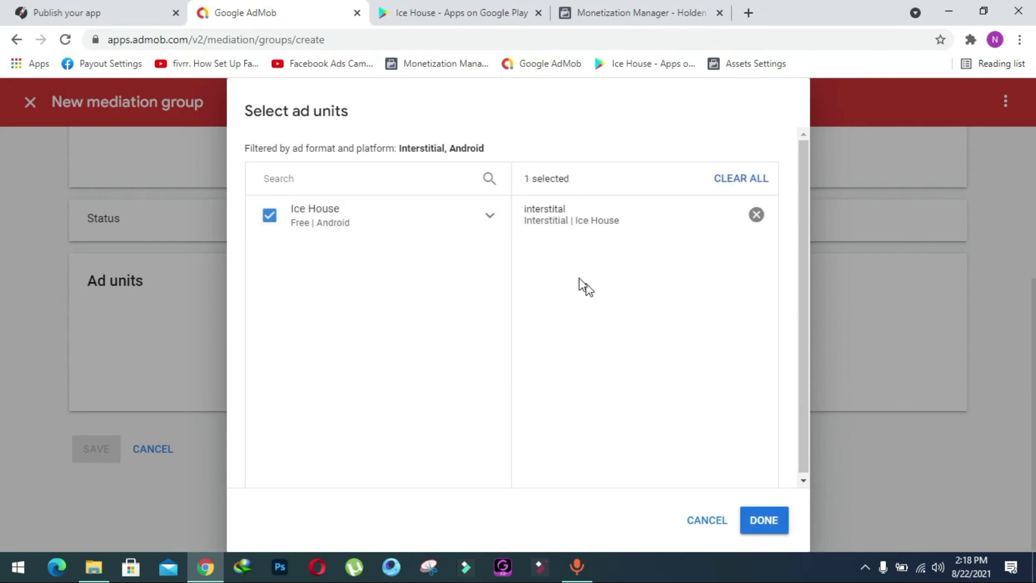
pyautogui.moveTo(528, 205); pyautogui.dragTo(606, 245)
pyautogui.click(605, 242)
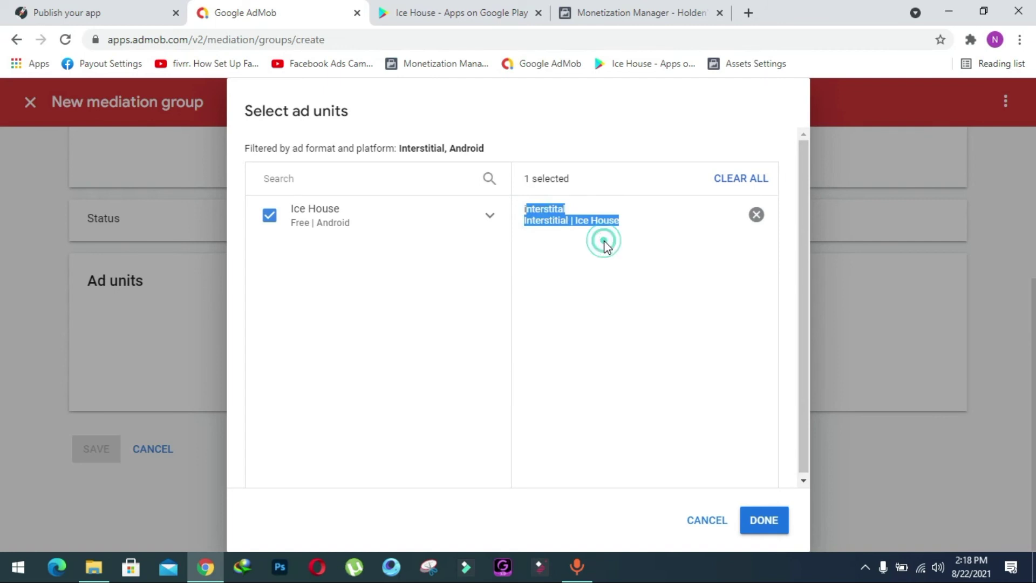
pyautogui.click(763, 531)
pyautogui.scroll(-3, 512, 347)
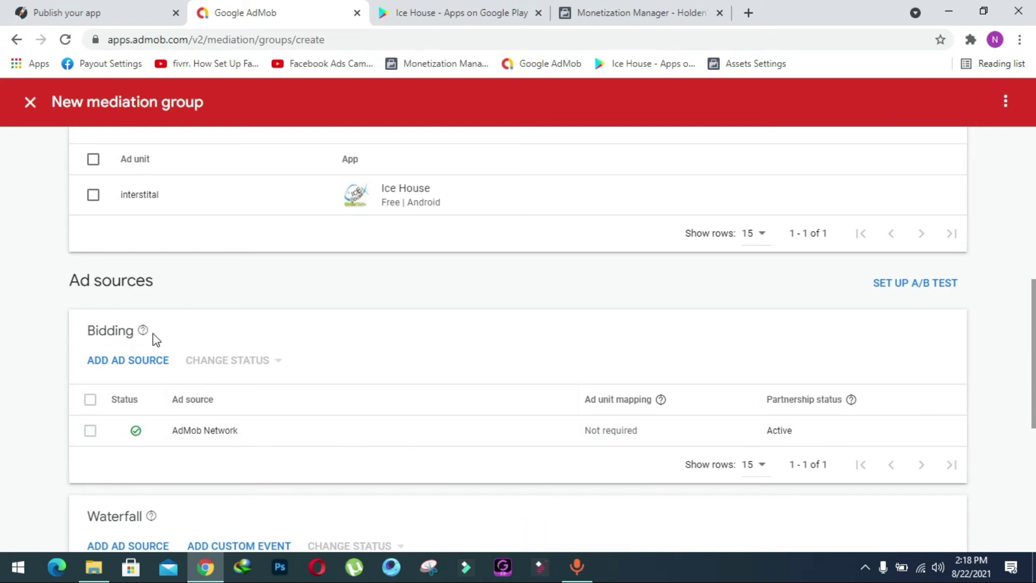
# - Choose Facebook Audience Network as a bidding source, then switch back to Monetization Manager
pyautogui.click(111, 366)
pyautogui.scroll(-1, 648, 389)
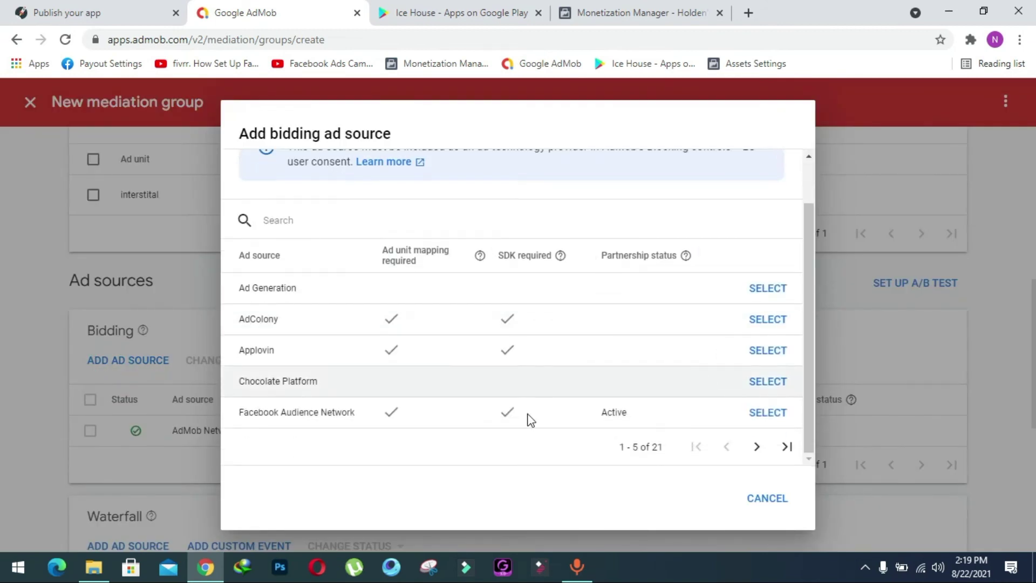
pyautogui.click(774, 424)
pyautogui.click(598, 335)
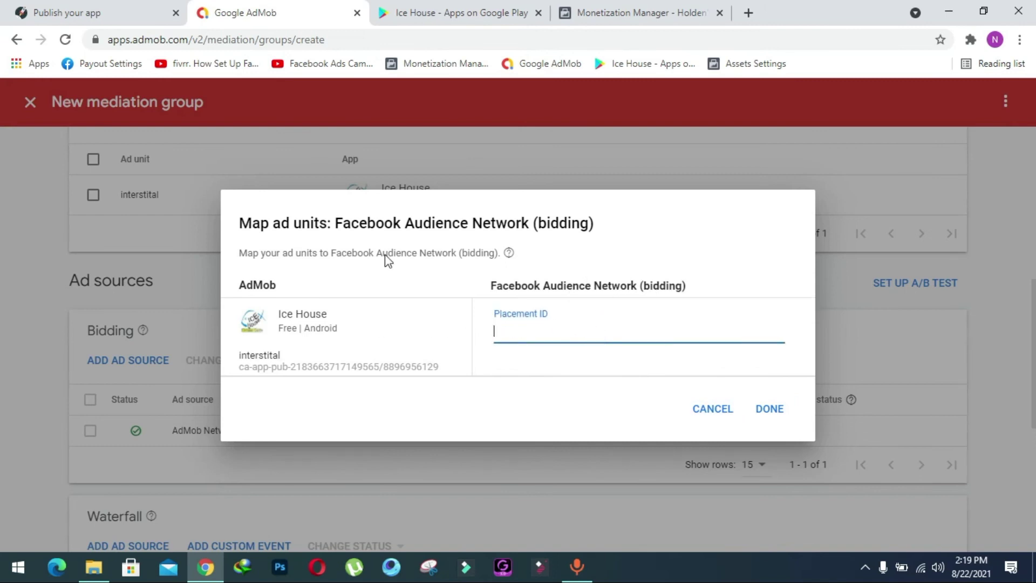
pyautogui.click(651, 14)
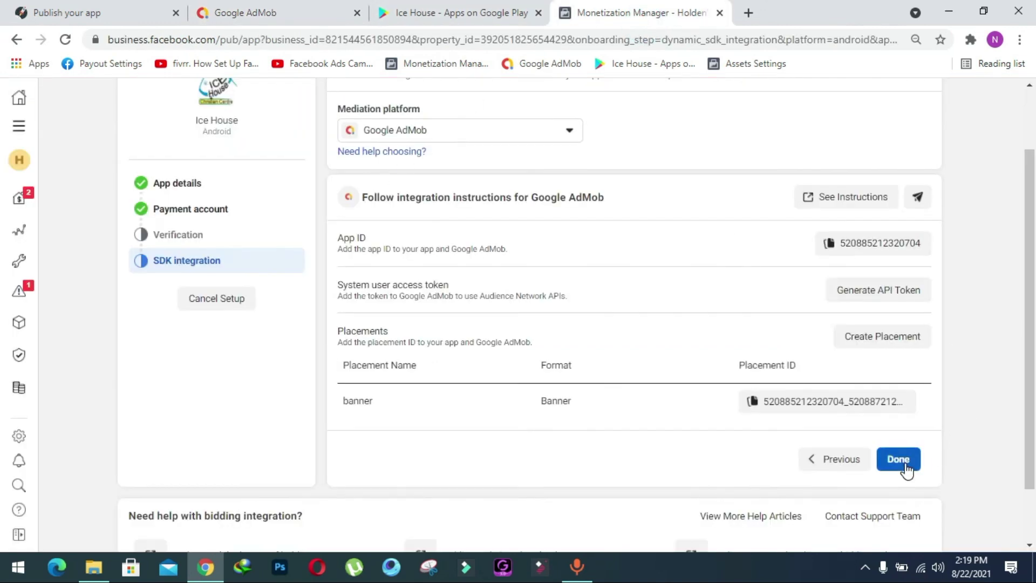
# - Mark the ice house SDK integration as done and start a new placement
pyautogui.scroll(1, 907, 470)
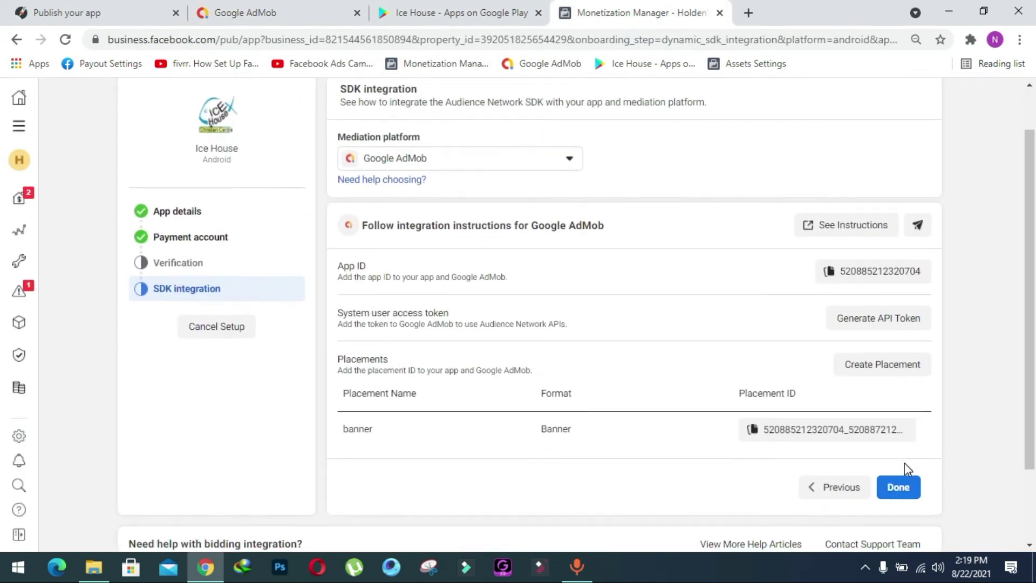
pyautogui.click(899, 491)
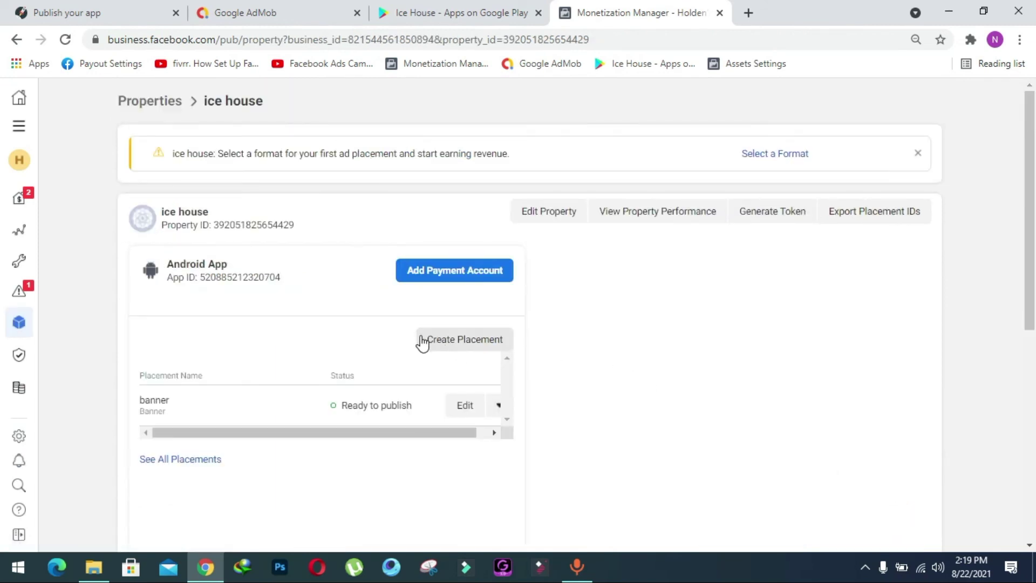
pyautogui.scroll(-1, 360, 352)
pyautogui.scroll(-1, 361, 354)
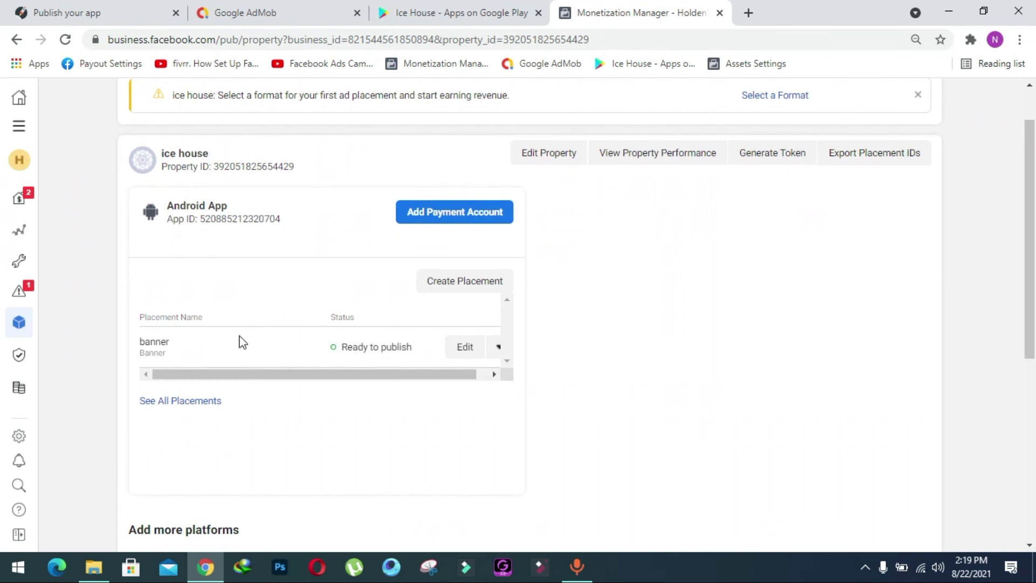
pyautogui.click(460, 294)
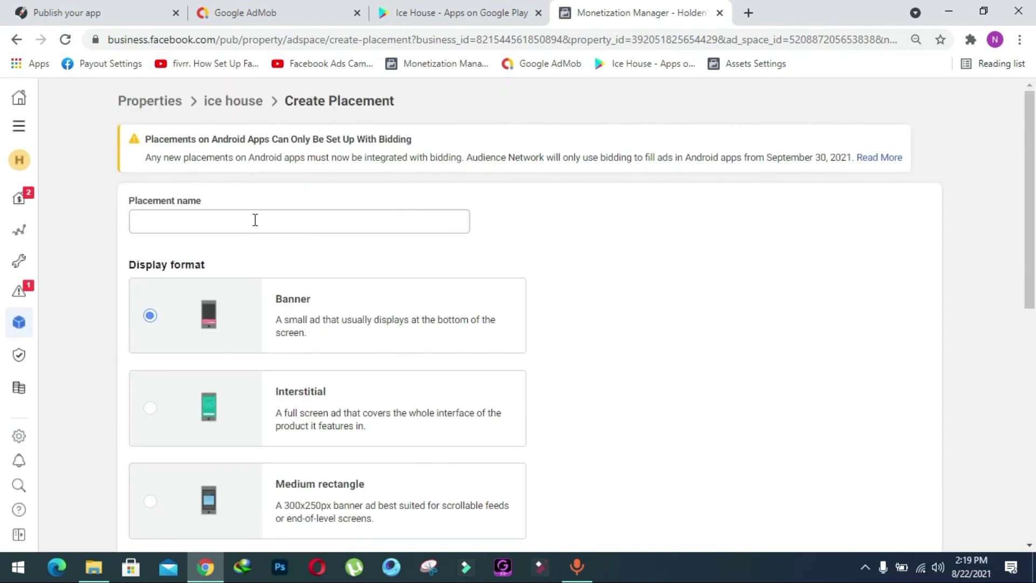
# - Create a placement named 'interstital' with the Interstitial display format for ice house
pyautogui.click(251, 220)
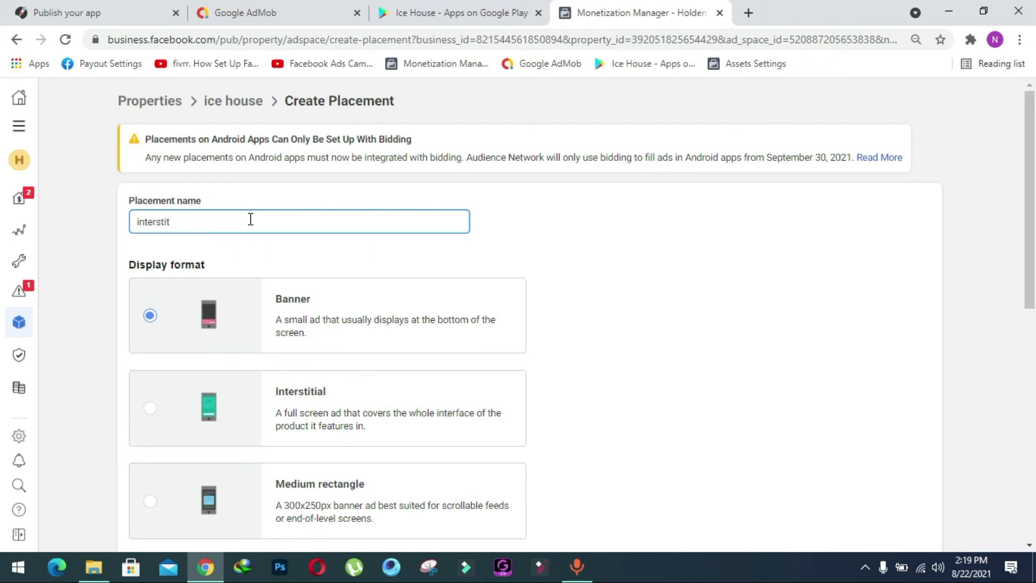
pyautogui.write('interstital')
pyautogui.scroll(-1, 613, 362)
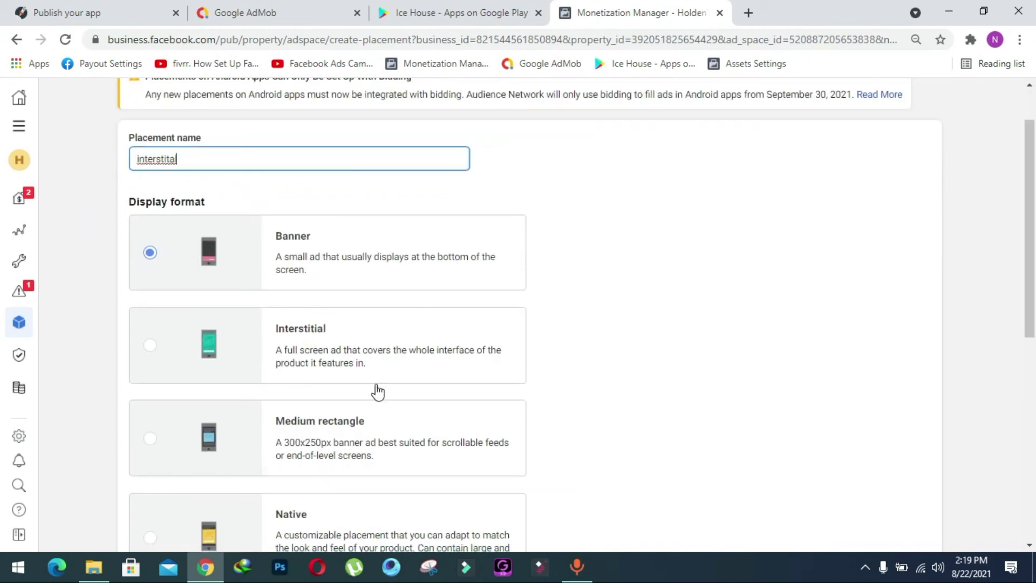
pyautogui.click(145, 352)
pyautogui.scroll(-5, 732, 363)
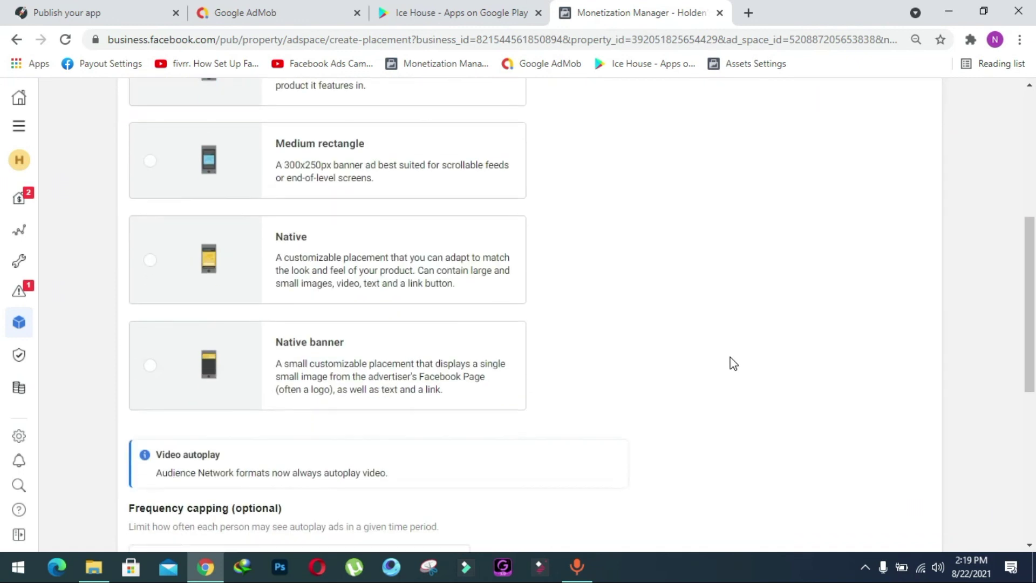
pyautogui.scroll(-3, 733, 363)
pyautogui.scroll(-5, 733, 363)
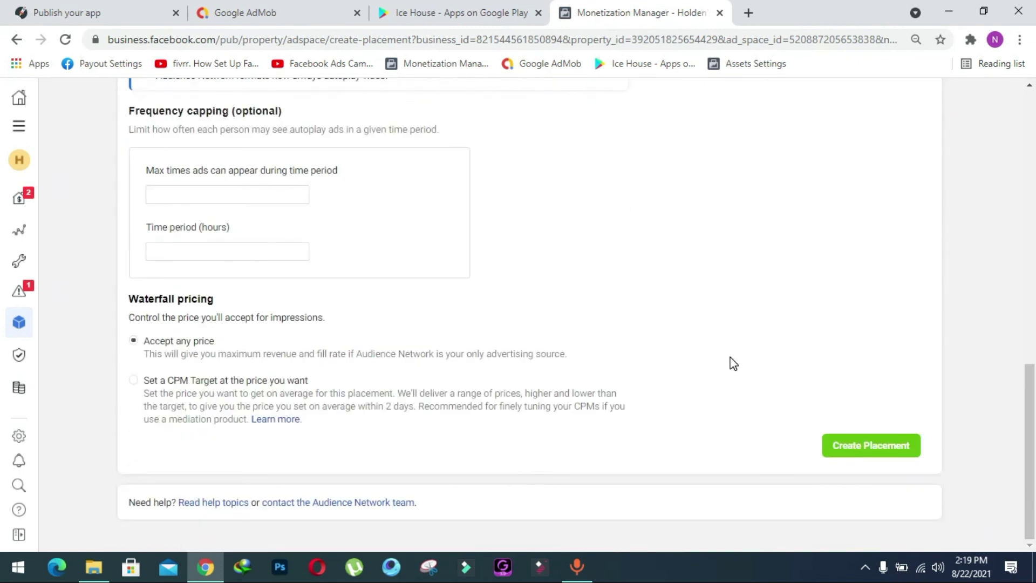
pyautogui.scroll(4, 248, 272)
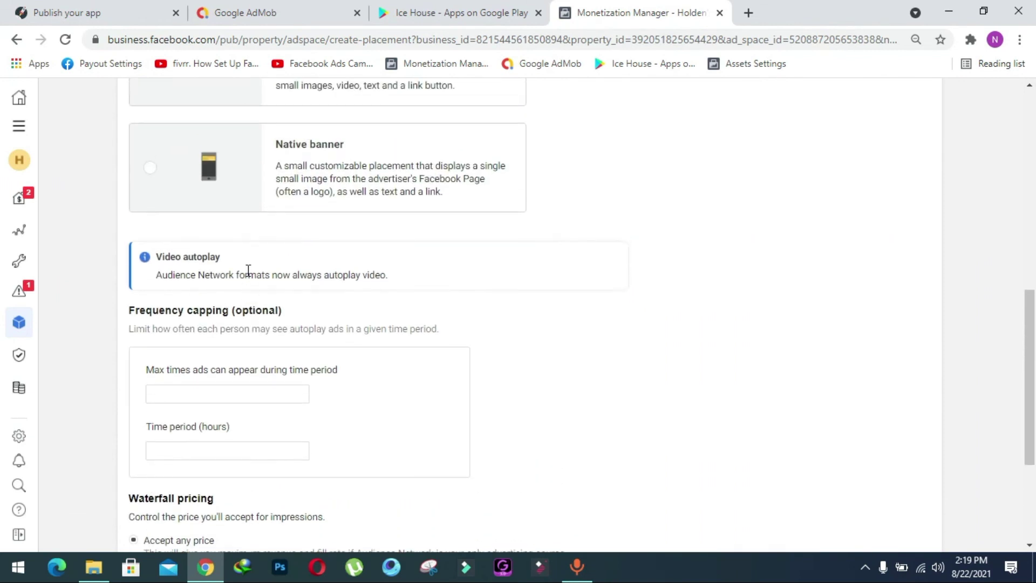
pyautogui.scroll(-1, 249, 270)
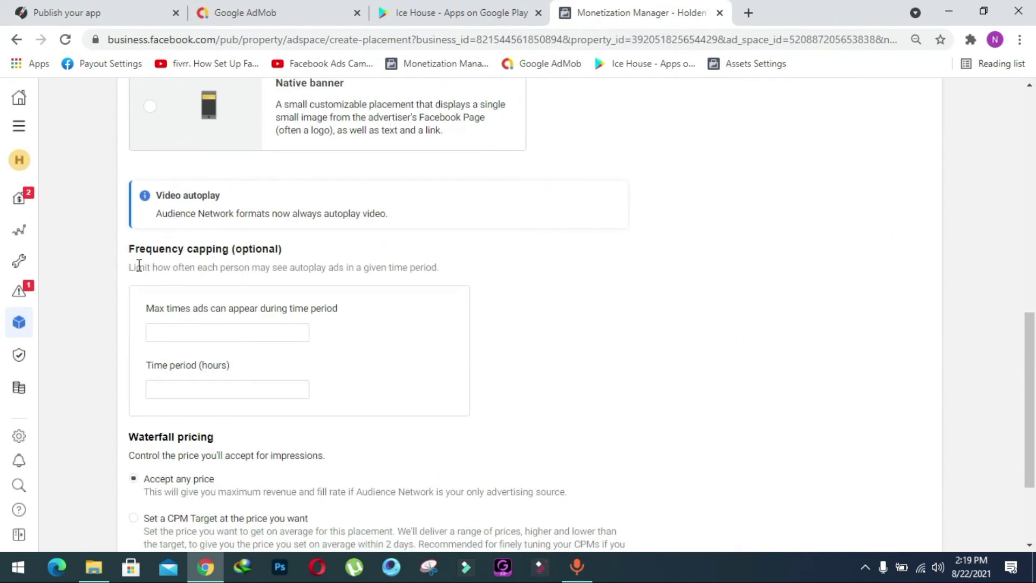
pyautogui.scroll(-1, 138, 266)
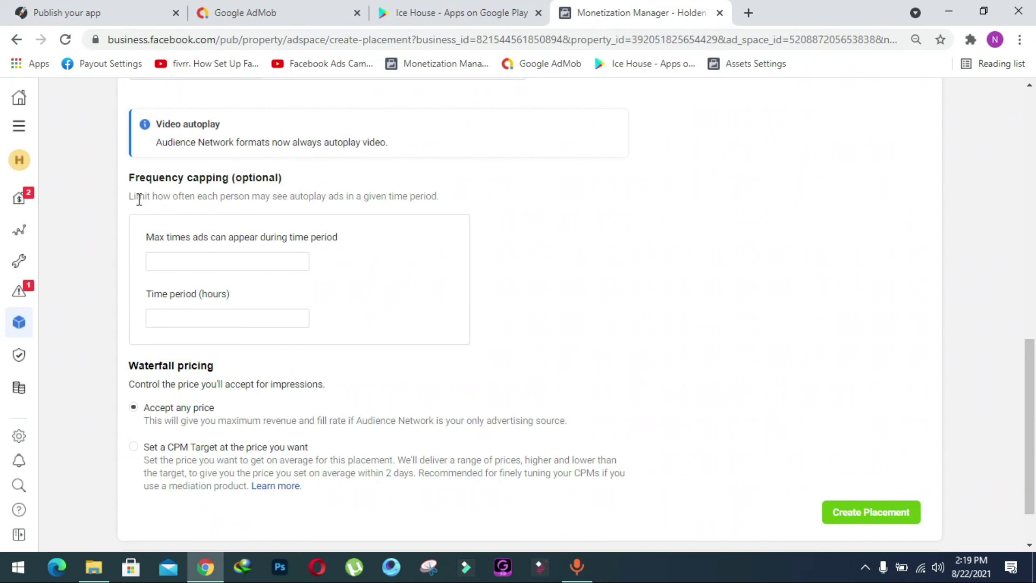
pyautogui.scroll(-1, 583, 379)
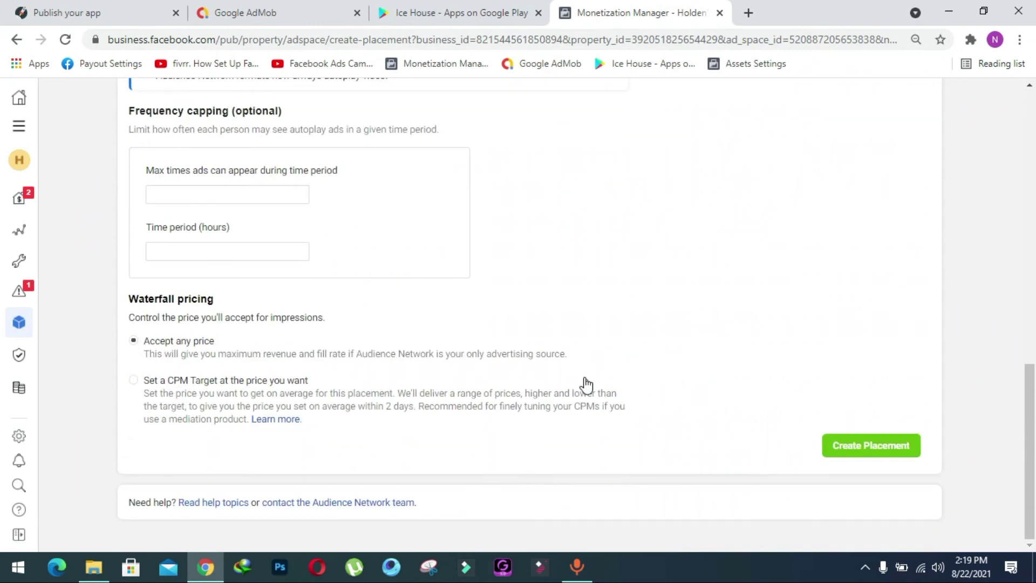
pyautogui.click(882, 449)
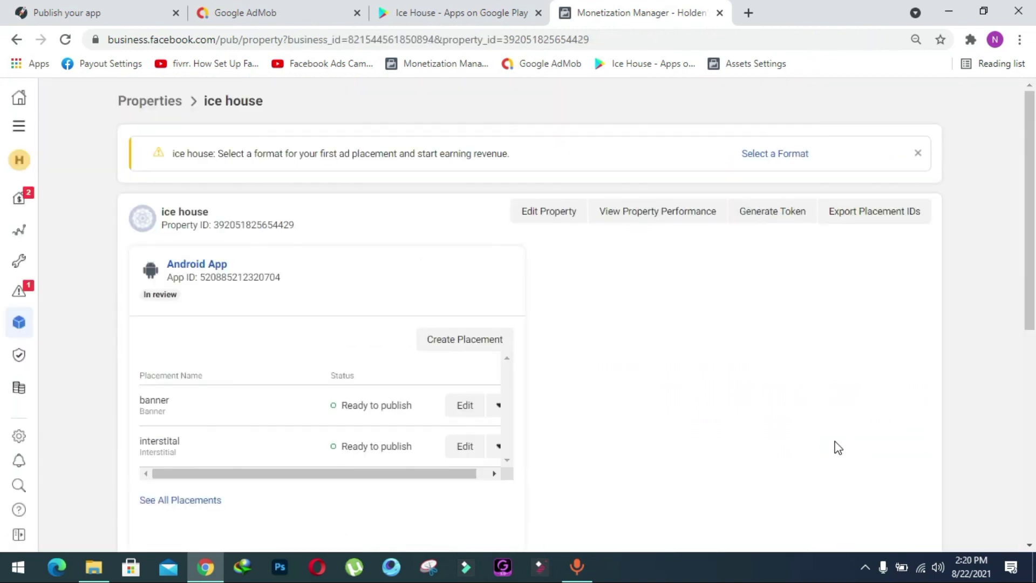
# - Copy the interstital placement ID into AdMob's Facebook Audience Network Placement ID field
pyautogui.scroll(-1, 587, 418)
pyautogui.moveTo(456, 427); pyautogui.dragTo(522, 429)
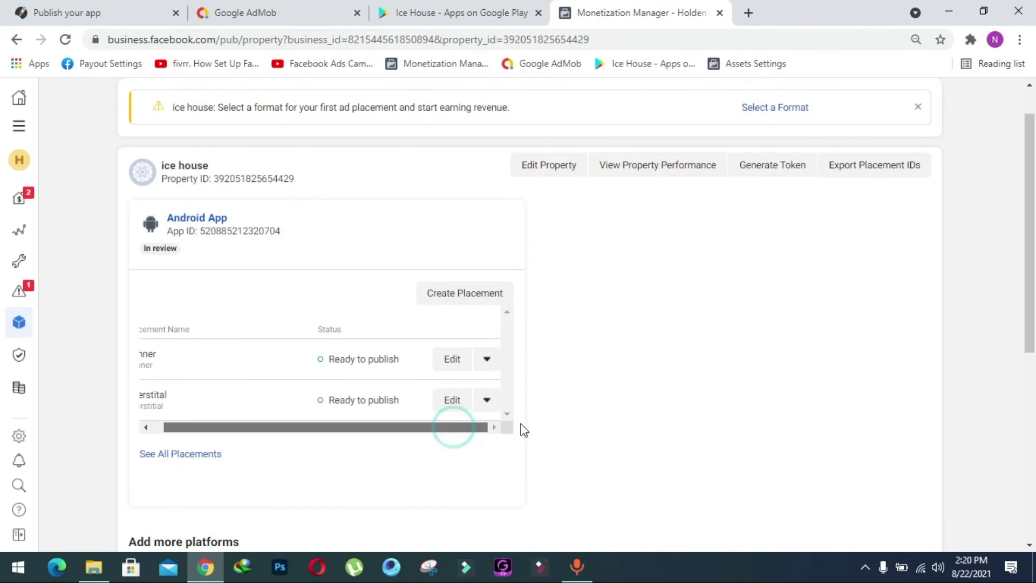
pyautogui.scroll(-1, 295, 355)
pyautogui.hscroll(-1, 295, 355)
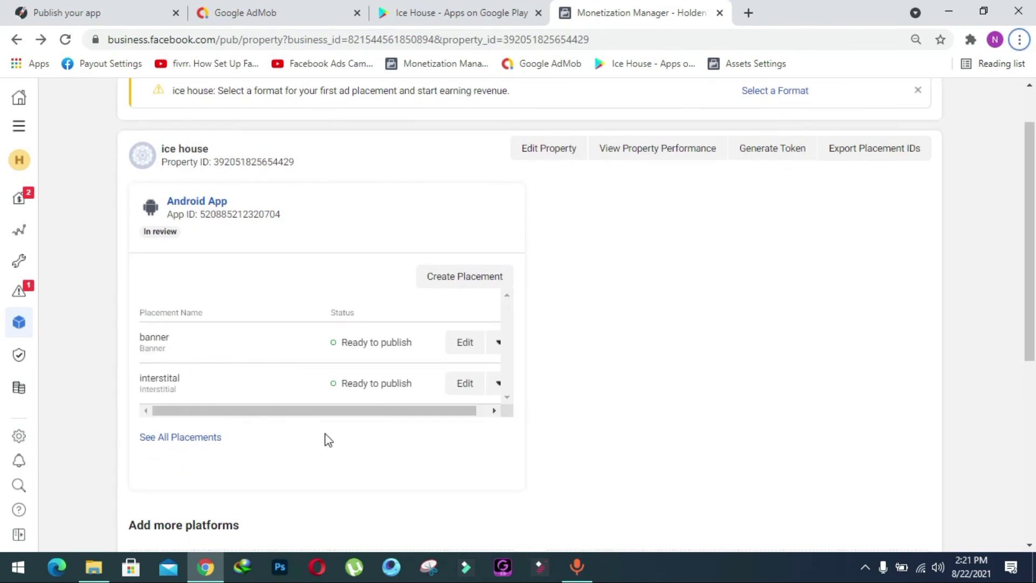
pyautogui.click(197, 438)
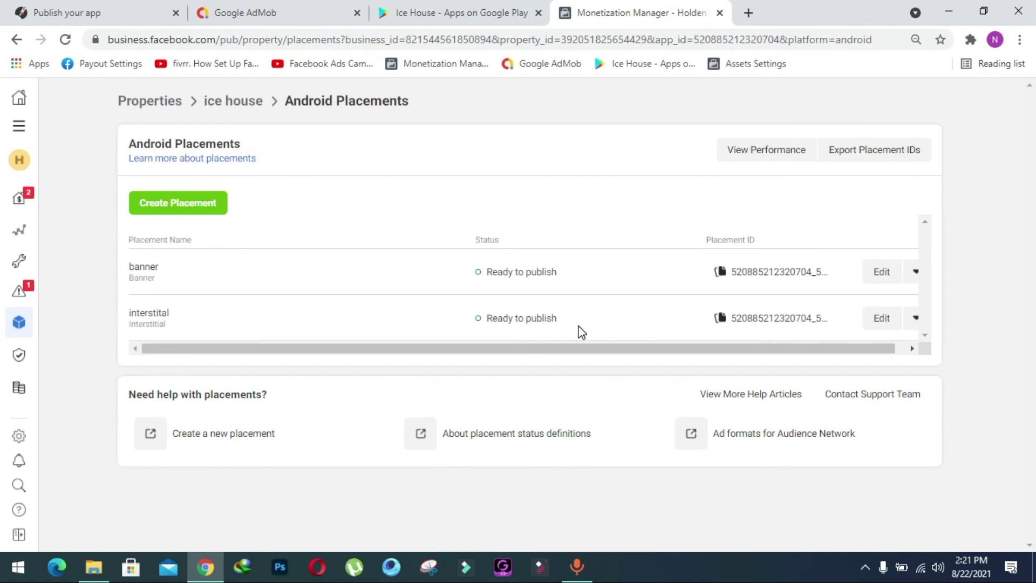
pyautogui.click(718, 320)
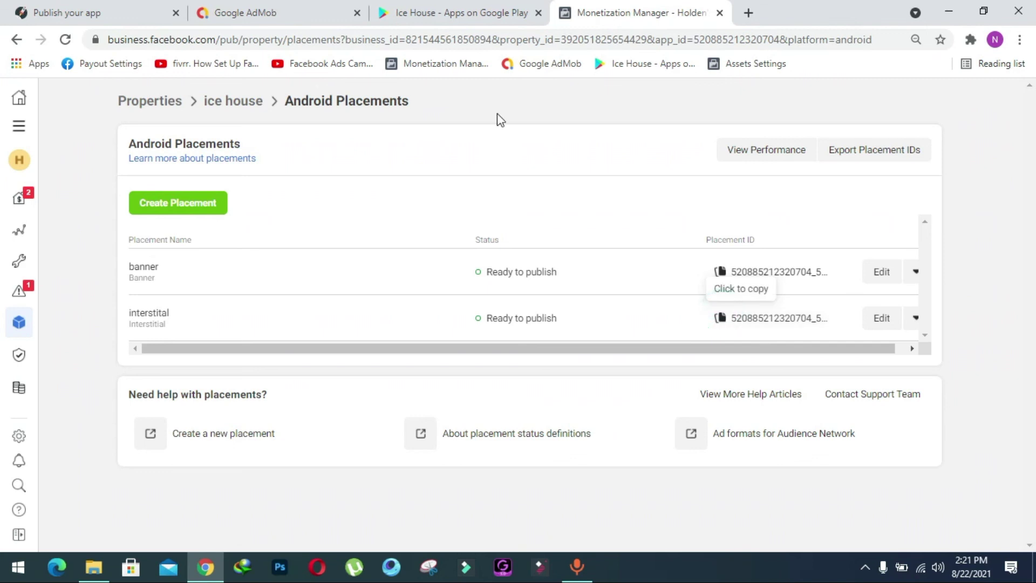
pyautogui.click(273, 12)
pyautogui.click(495, 344)
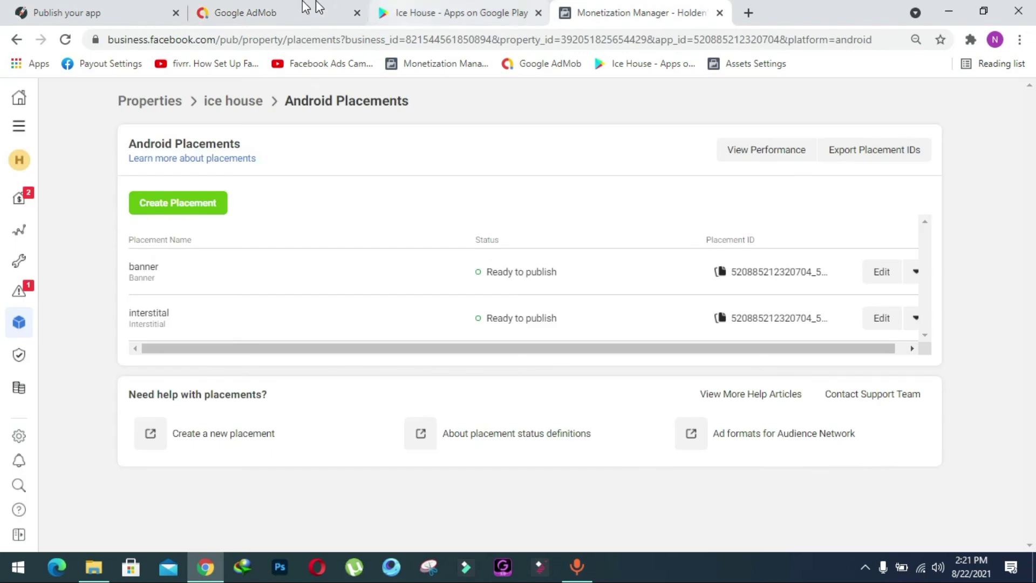
# - Confirm the Facebook Audience Network mapping, save the interstitial group and close the editor
pyautogui.click(283, 12)
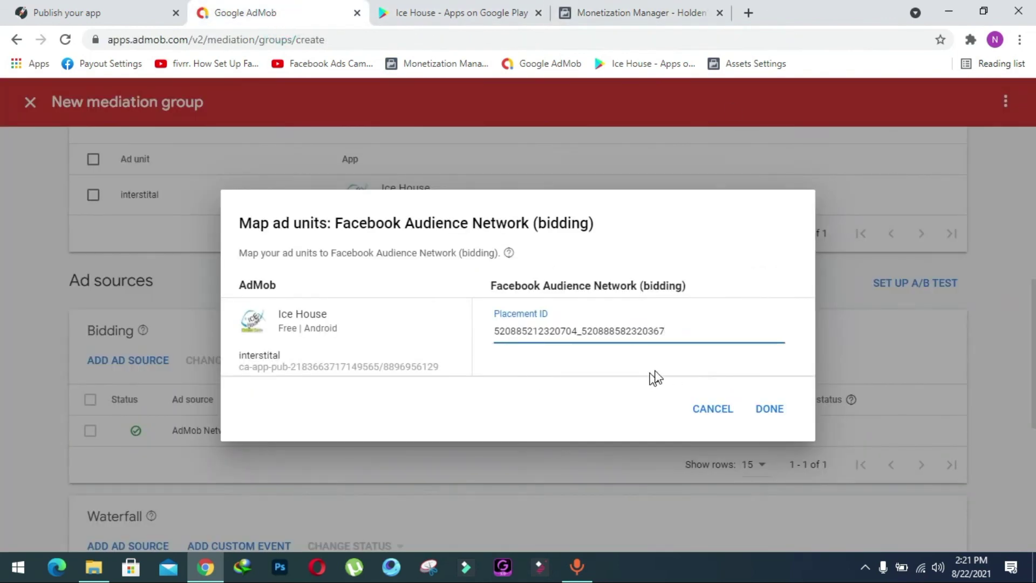
pyautogui.click(782, 411)
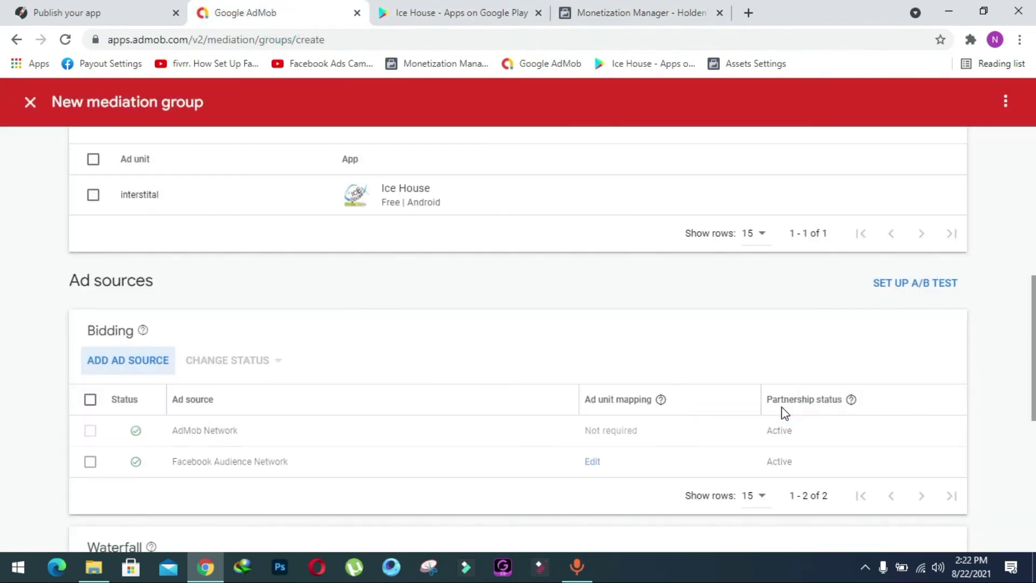
pyautogui.scroll(-1, 393, 351)
pyautogui.scroll(-1, 395, 356)
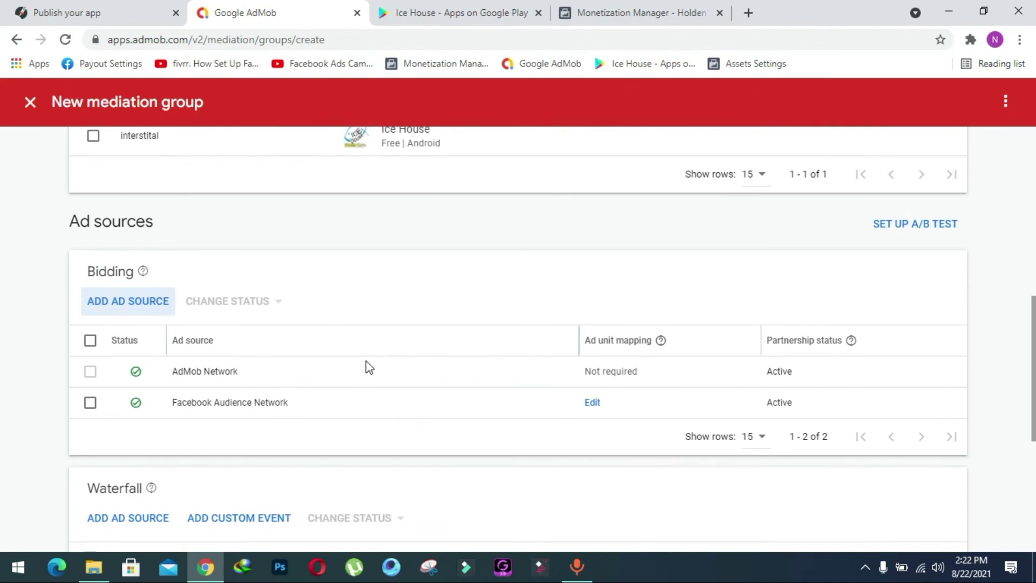
pyautogui.scroll(-6, 54, 410)
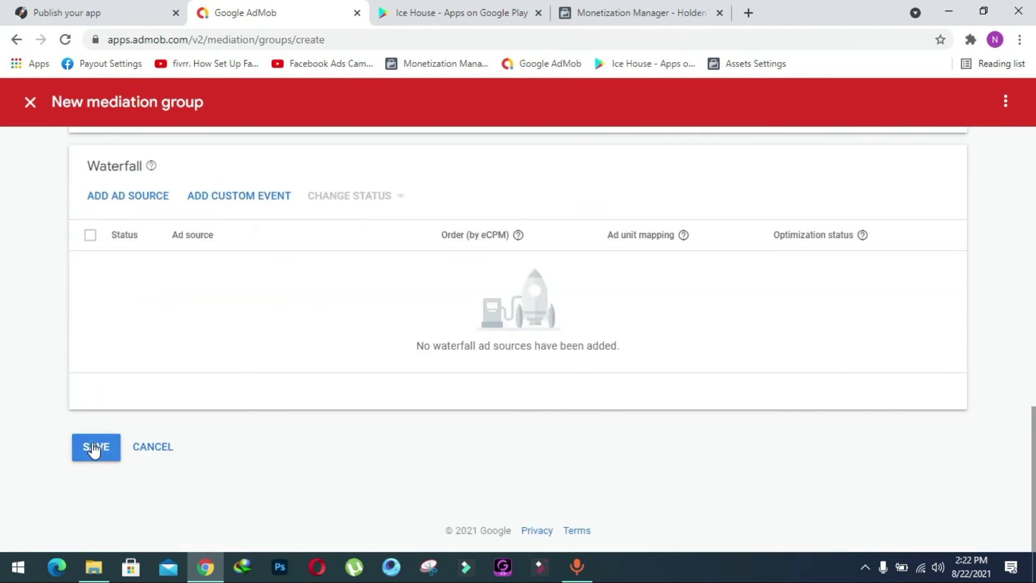
pyautogui.click(95, 447)
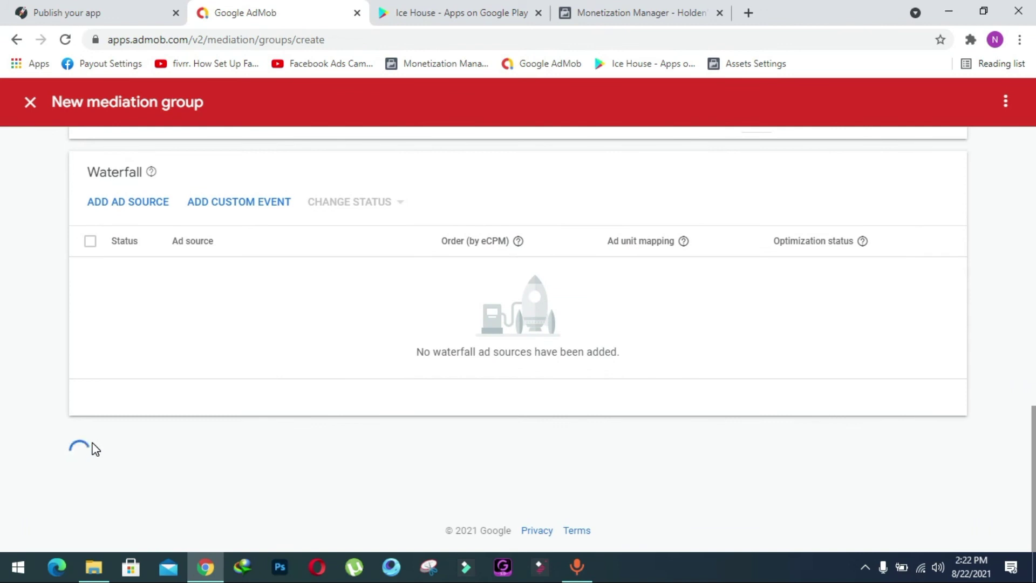
pyautogui.click(29, 102)
# - Check that the banner and interstitial groups are listed, then return to Monetization Manager placements
pyautogui.scroll(-1, 495, 231)
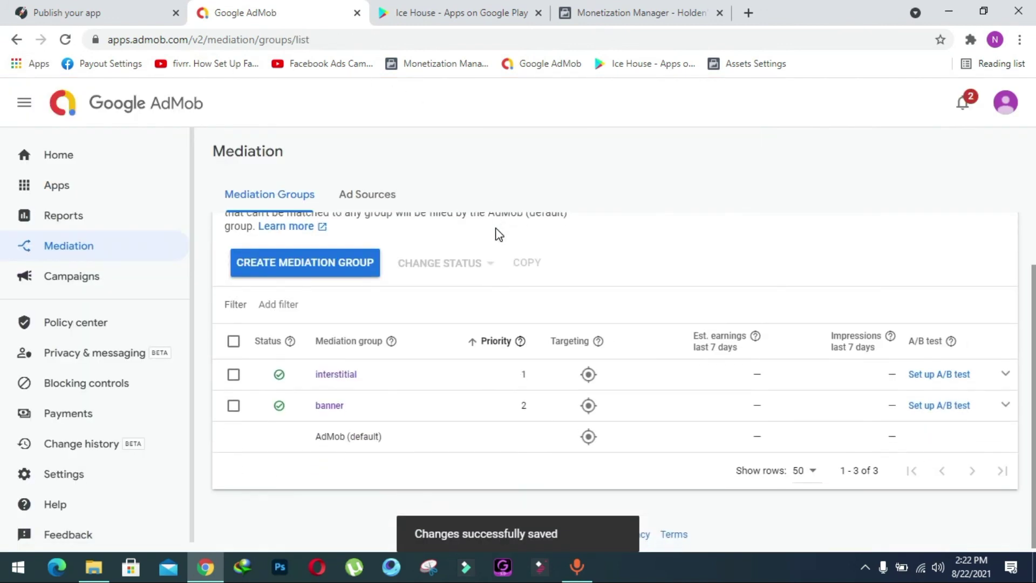
pyautogui.tripleClick(278, 378)
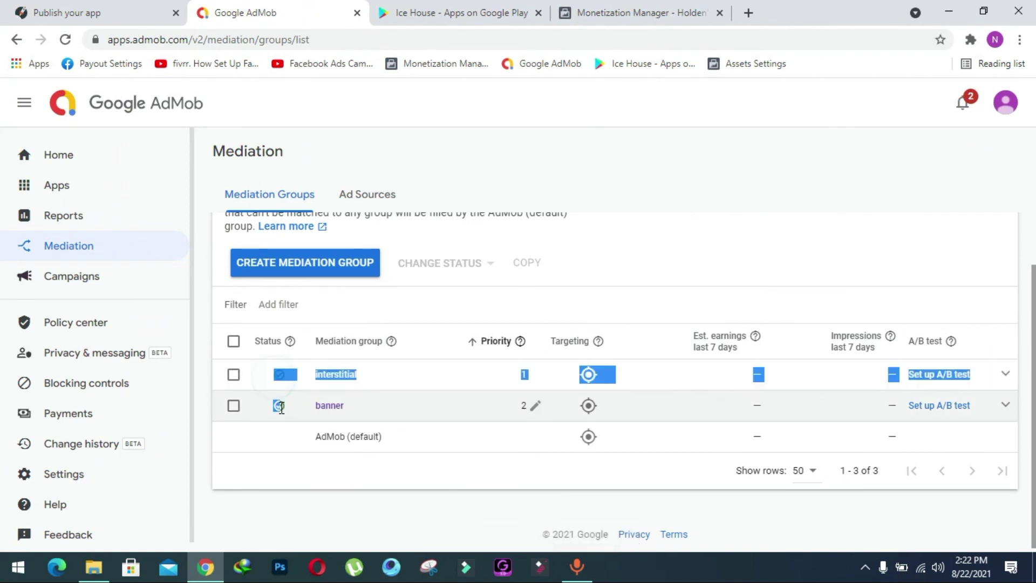
pyautogui.click(308, 534)
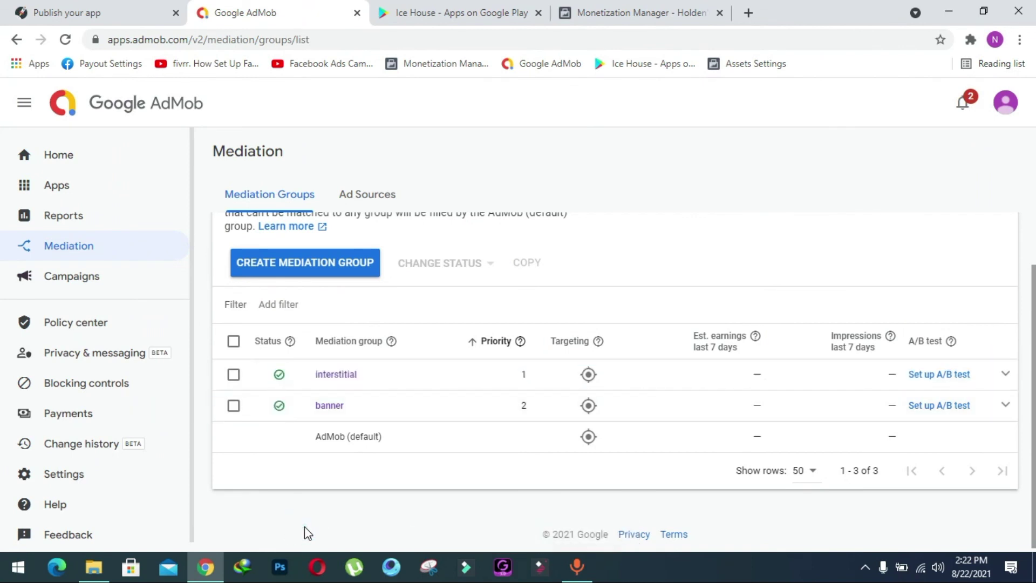
pyautogui.click(687, 21)
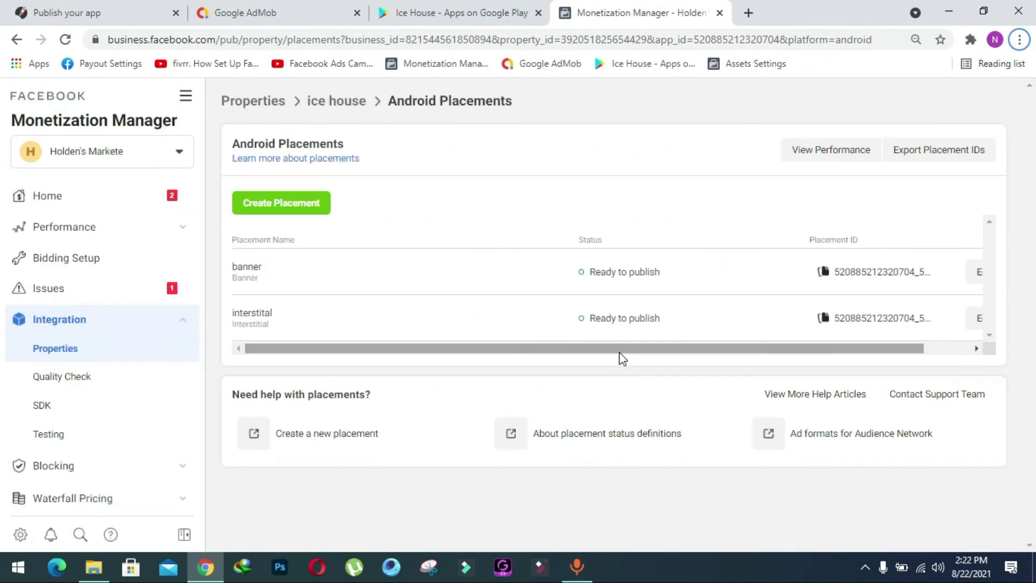
# - Show FiredUp's 'Publish your app' page with the saved Android AdMob App, Banner and Interstitial IDs
pyautogui.click(94, 7)
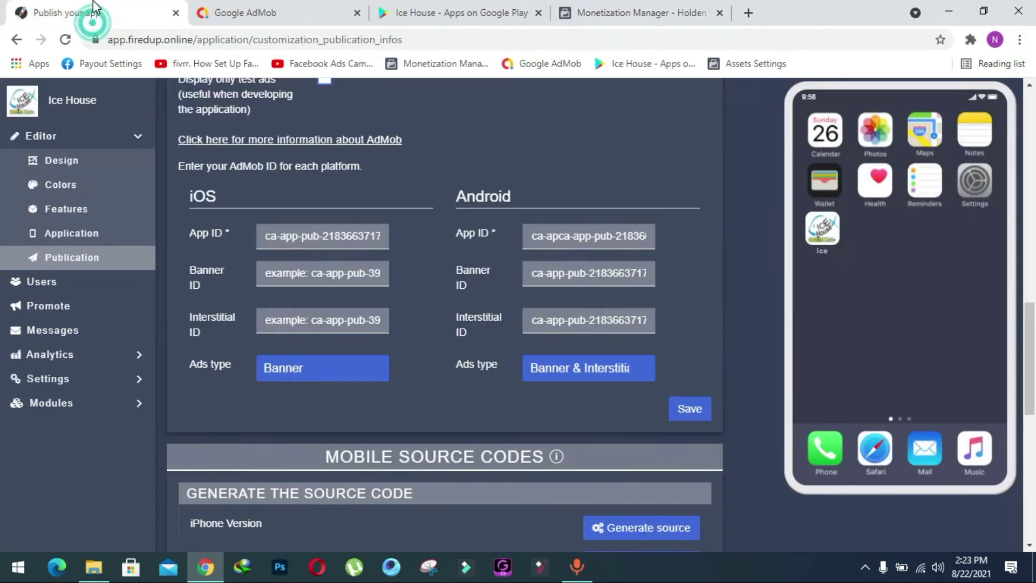